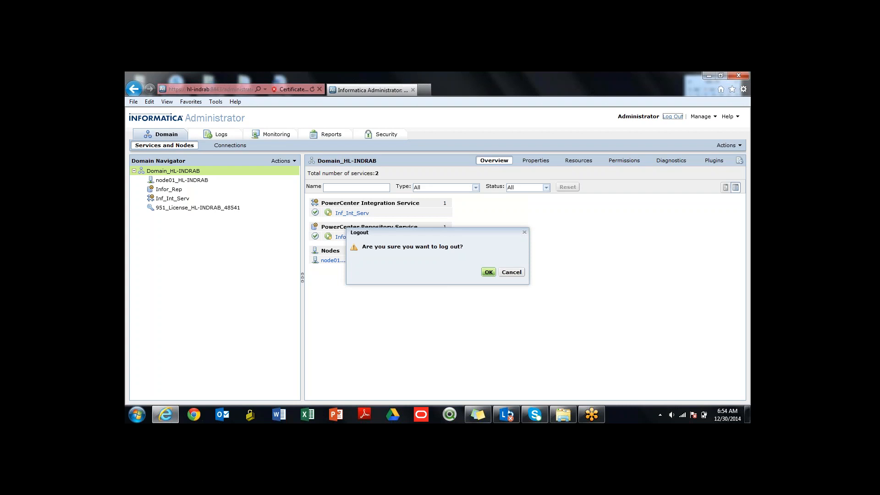
# - Confirm the logout and log back in to Informatica Administrator as Administrator with the account password
pyautogui.press('Return')
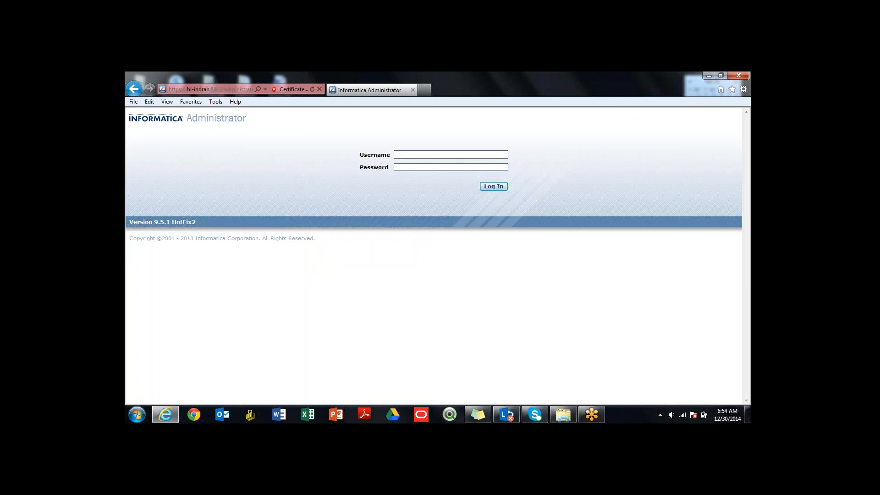
pyautogui.write('As')
pyautogui.write('minist')
pyautogui.write('rator')
pyautogui.press('Tab')
pyautogui.write('admin')
pyautogui.press('Return')
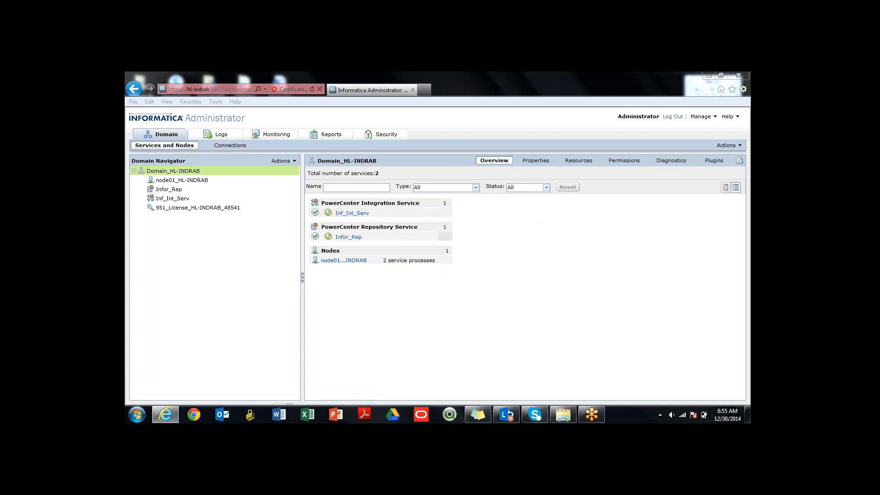
# - Display the properties of node01_HL-INDRAB and look through the installed Informatica 9.5.1 Server programs
pyautogui.moveTo(348, 237)
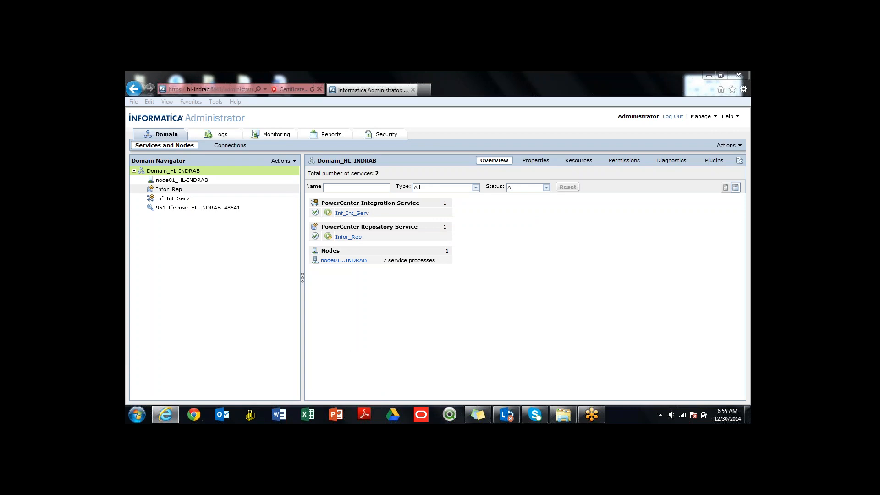
pyautogui.click(197, 180)
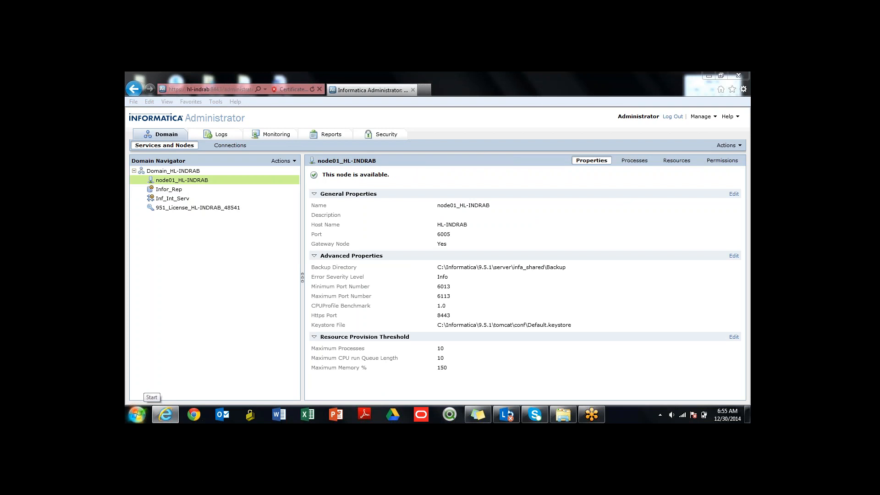
pyautogui.click(137, 414)
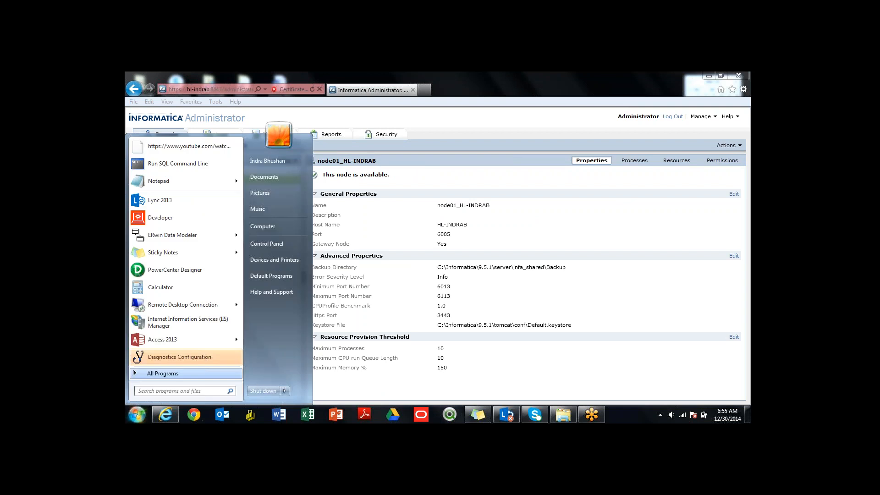
pyautogui.click(158, 374)
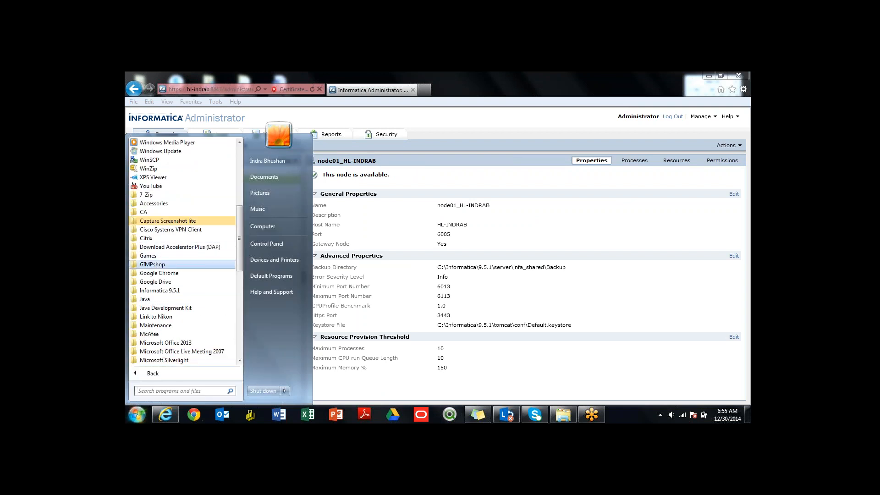
pyautogui.click(159, 290)
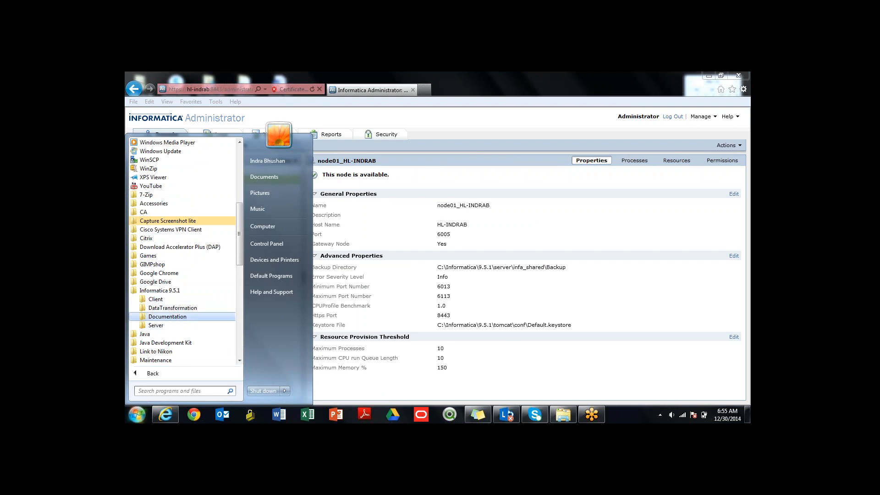
pyautogui.click(156, 325)
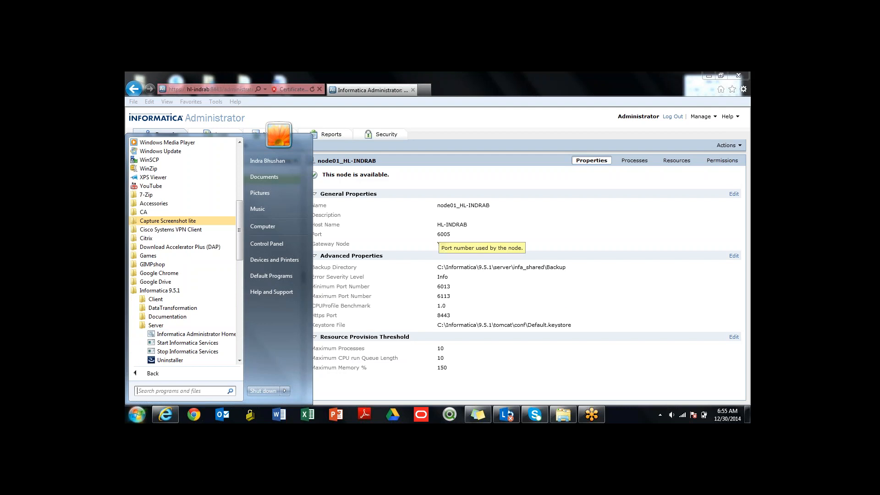
pyautogui.click(434, 233)
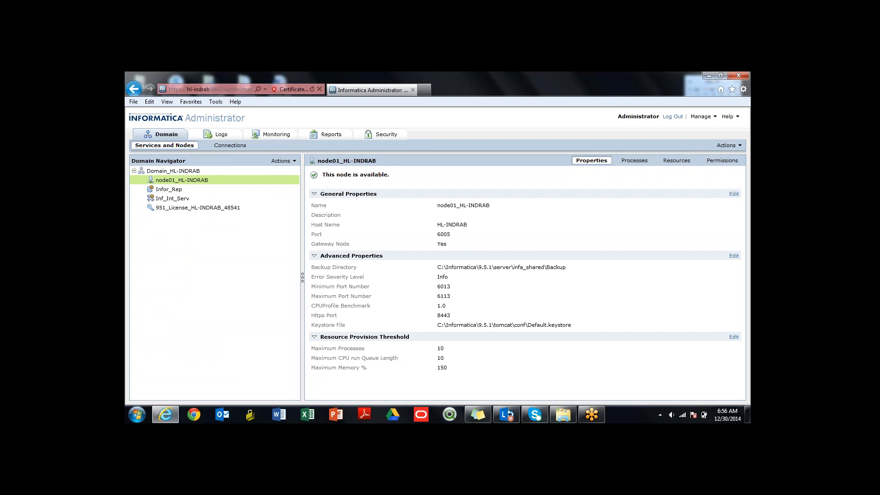
# - Run Start Informatica Services from the Informatica 9.5.1 Server programs
pyautogui.click(136, 415)
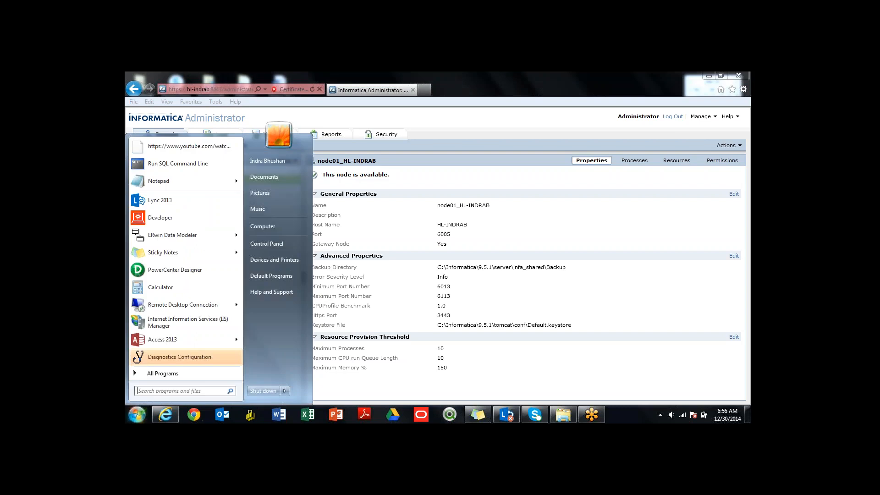
pyautogui.click(163, 374)
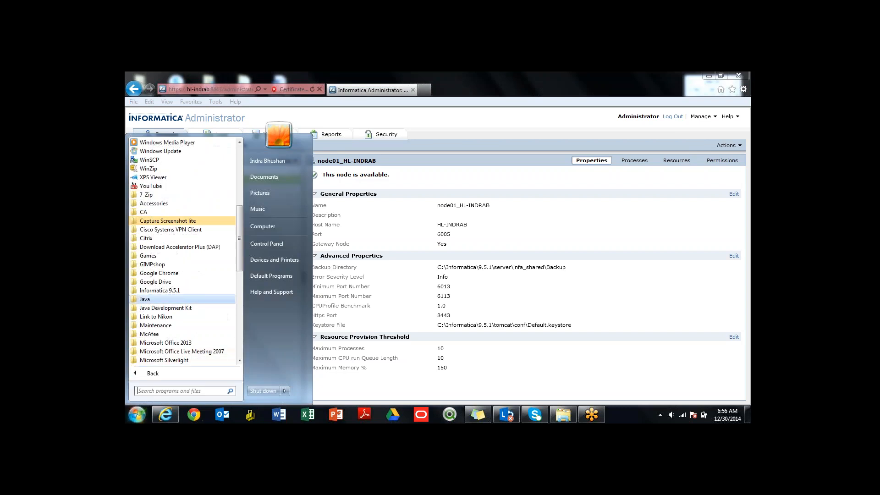
pyautogui.click(160, 290)
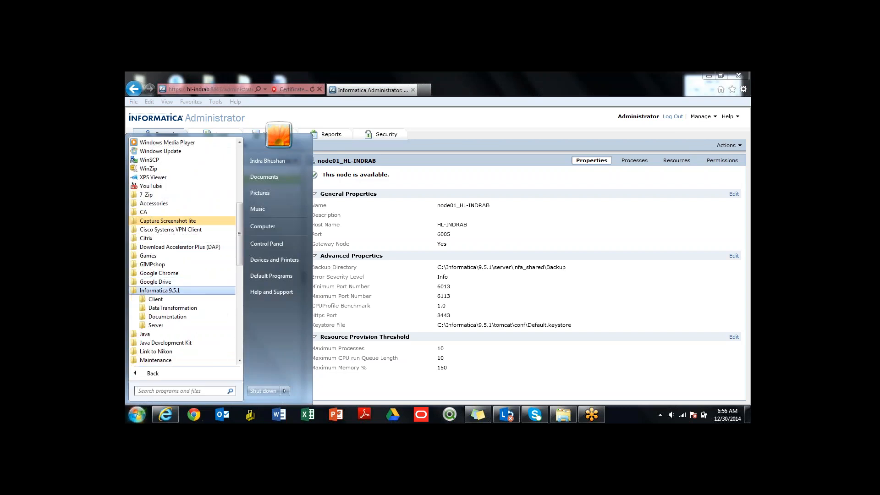
pyautogui.click(156, 325)
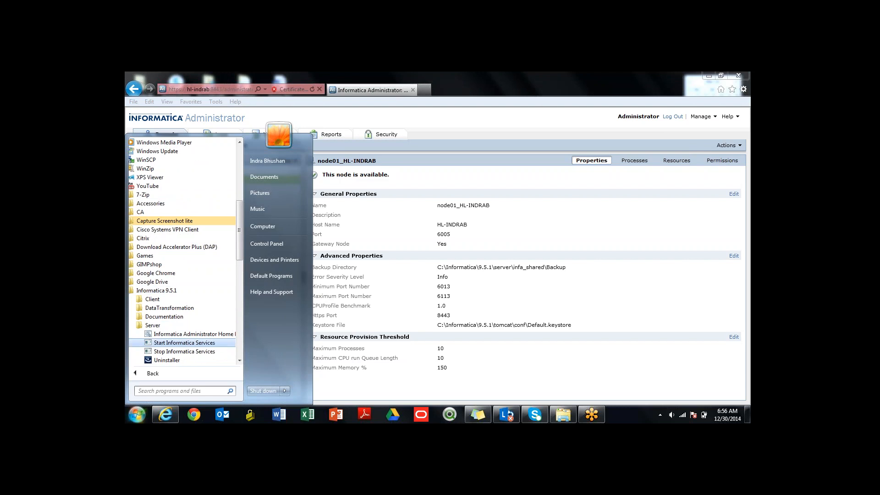
pyautogui.click(184, 342)
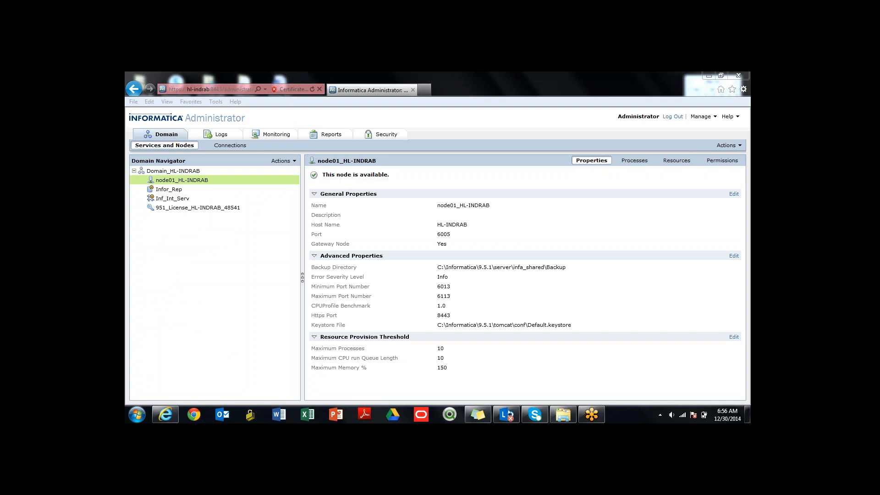
# - Check the Informatica 9.5.1 entry in Windows Services with the Name column widened, and close the Services window
pyautogui.press('super')
pyautogui.write('ser')
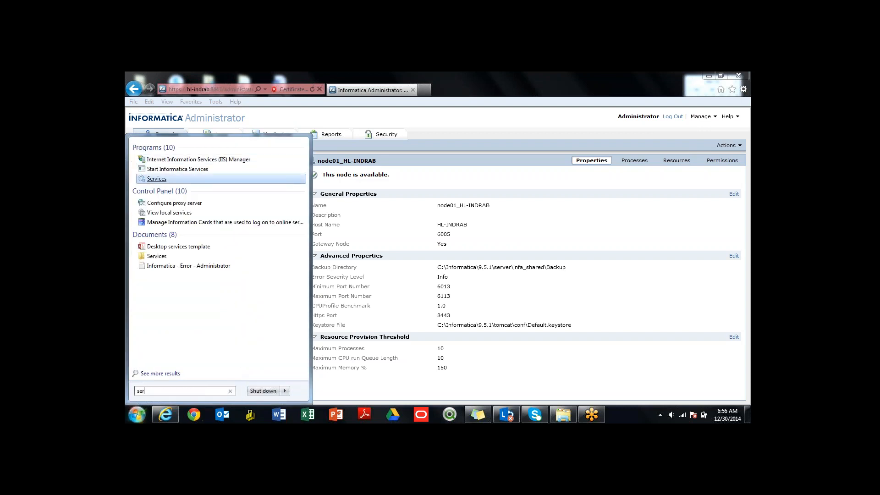
pyautogui.click(156, 178)
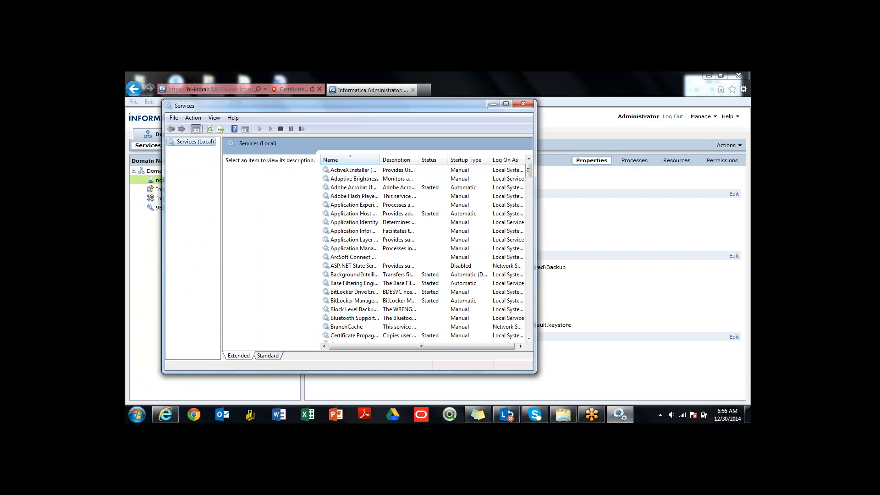
pyautogui.click(355, 222)
pyautogui.write('in')
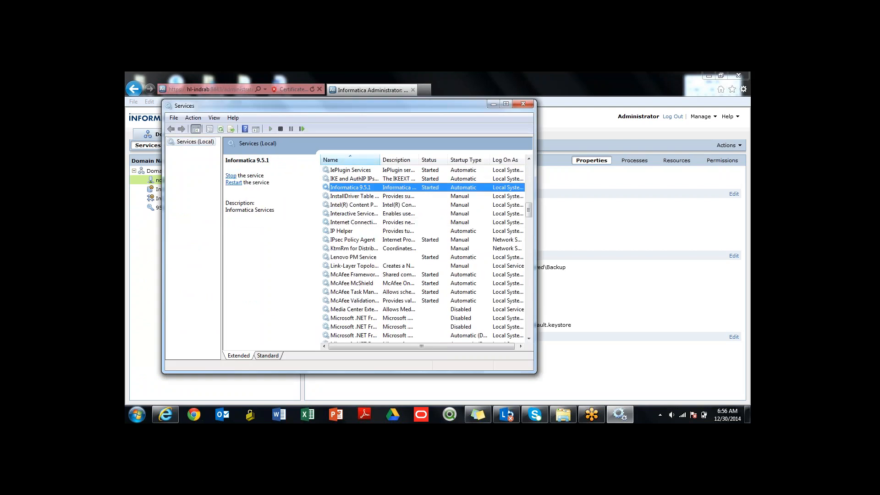
pyautogui.doubleClick(380, 160)
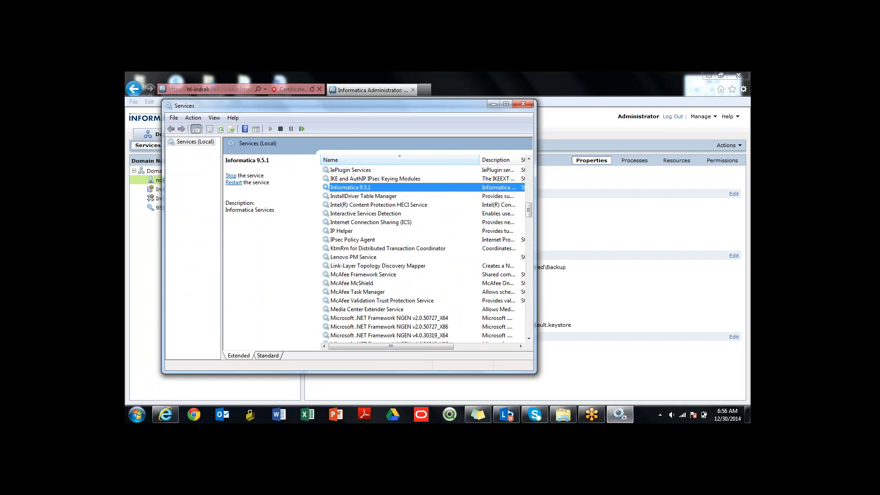
pyautogui.click(523, 103)
# - Review the start and stop service shortcuts among the Informatica 9.5.1 Server programs, without running any
pyautogui.click(137, 414)
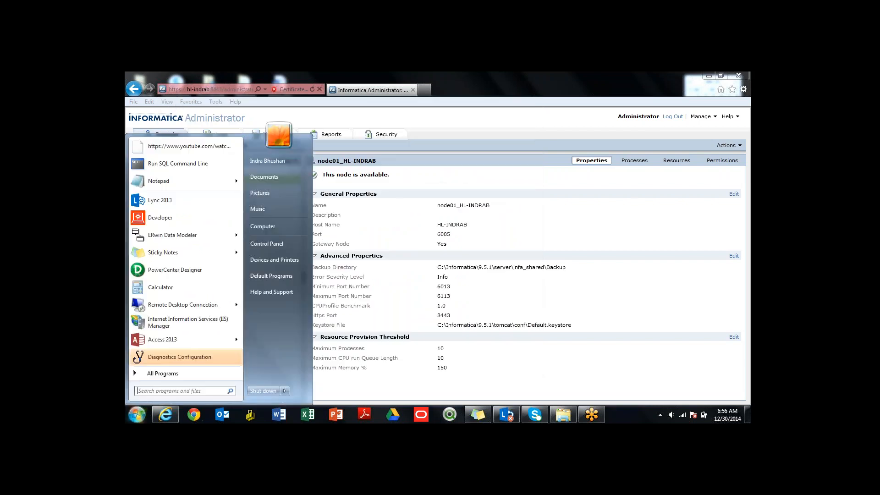
pyautogui.click(160, 373)
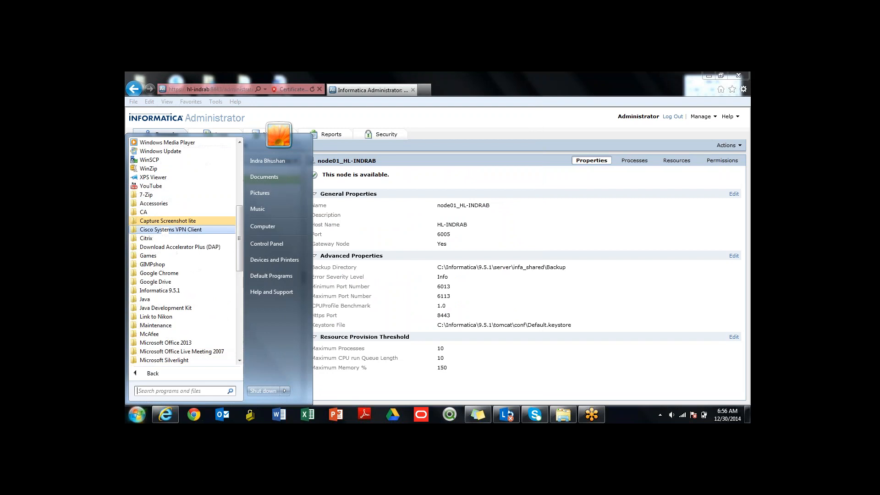
pyautogui.click(160, 290)
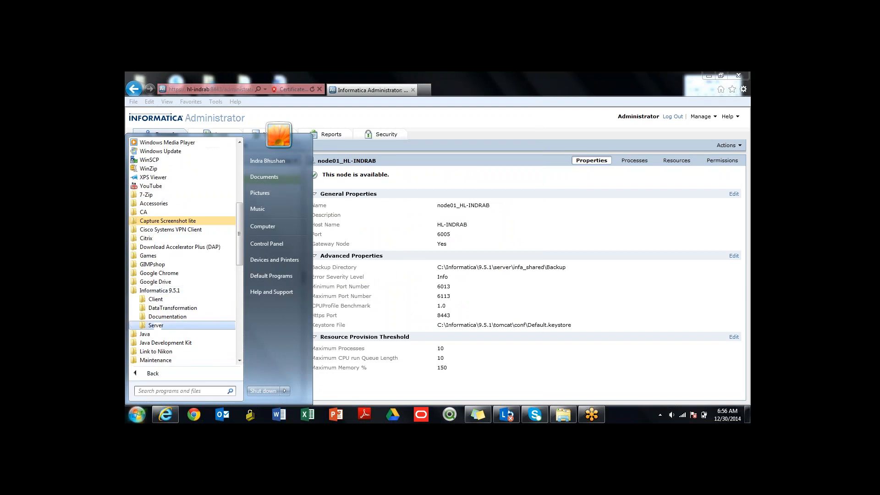
pyautogui.click(156, 325)
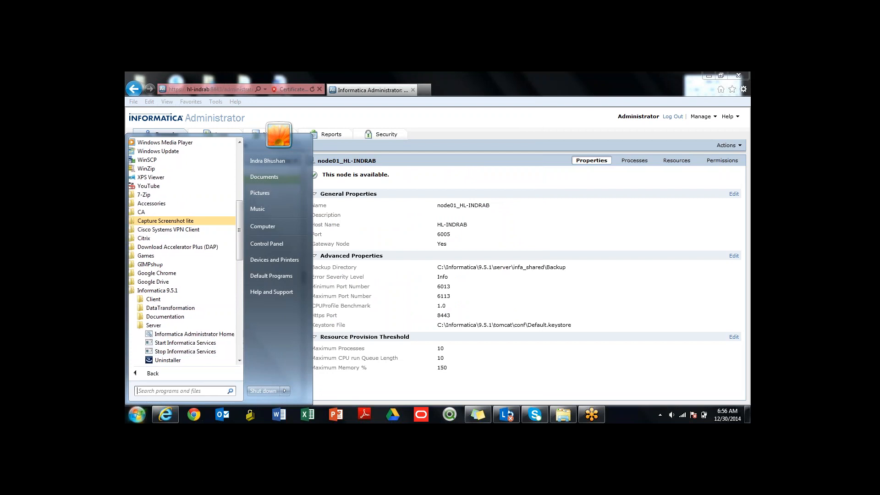
pyautogui.press('Escape')
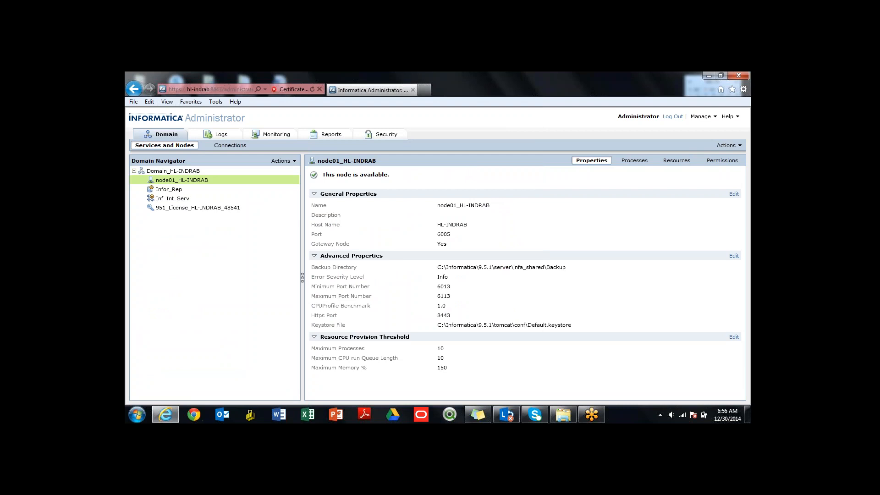
# - View the Logs, Monitoring, Reports and Security pages of the administrator console, and return to the Domain page
pyautogui.click(216, 134)
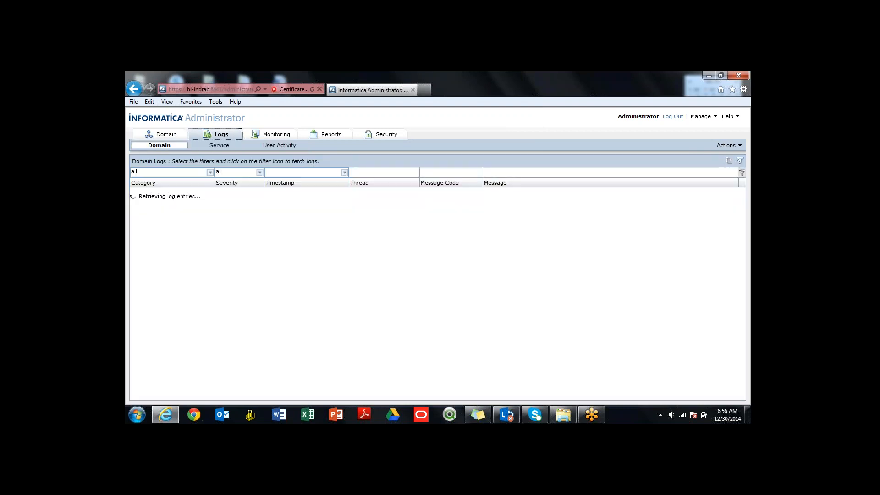
pyautogui.click(270, 134)
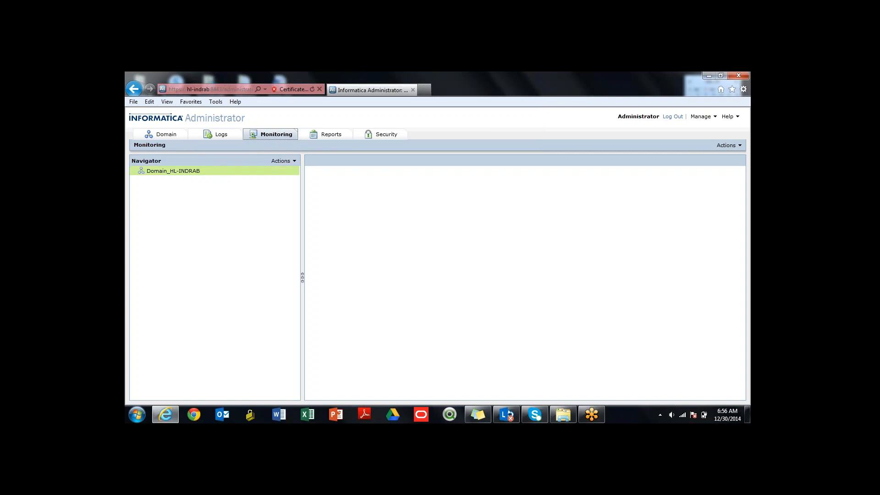
pyautogui.click(326, 134)
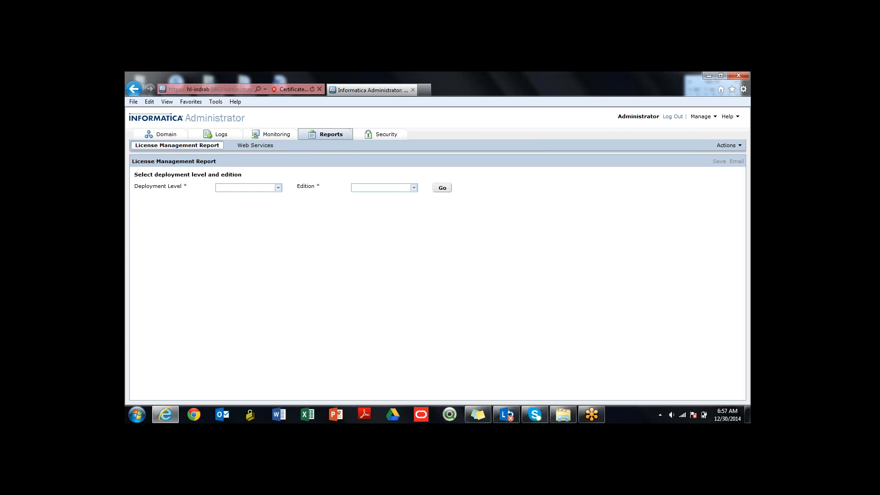
pyautogui.click(380, 134)
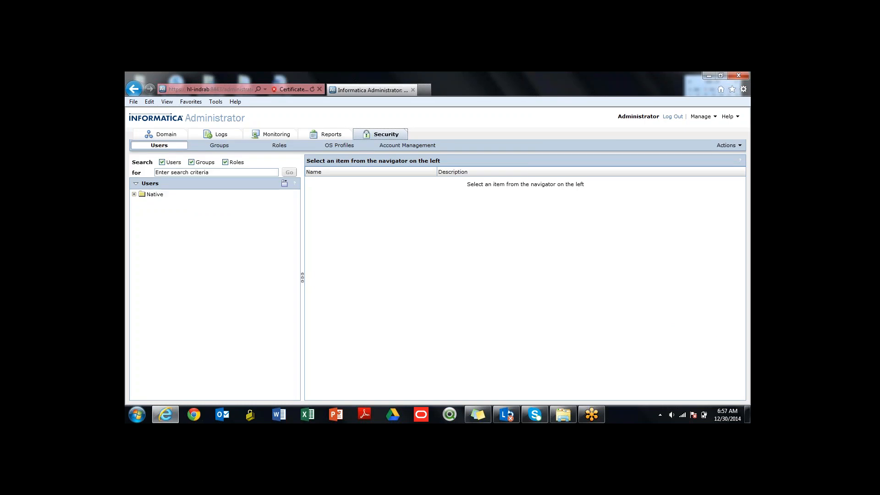
pyautogui.click(161, 134)
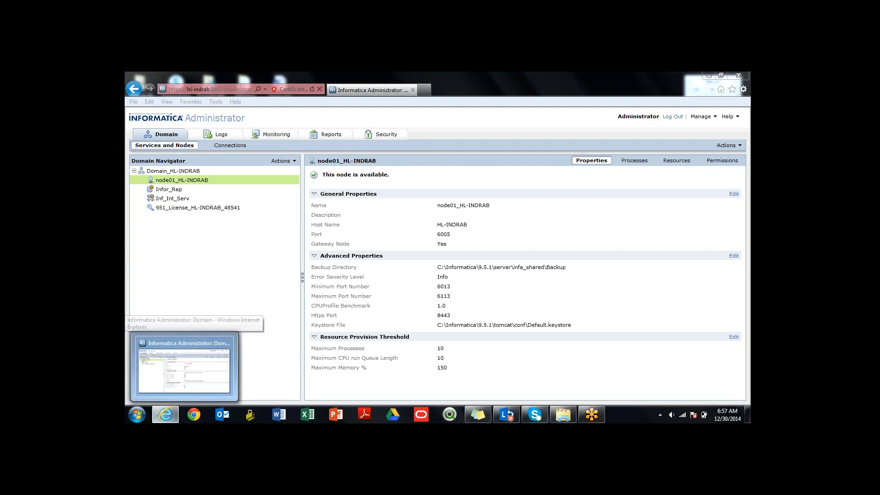
# - Open a blank Notepad document and enlarge its window over the node's properties
pyautogui.click(137, 414)
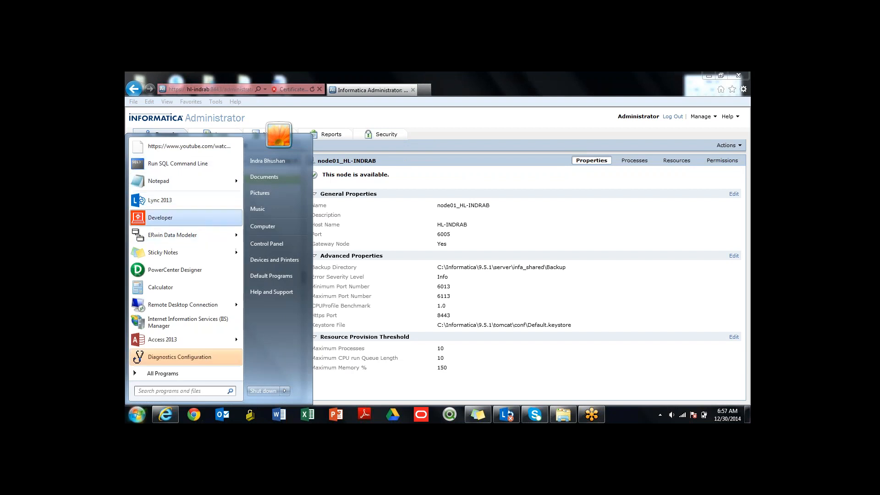
pyautogui.click(179, 180)
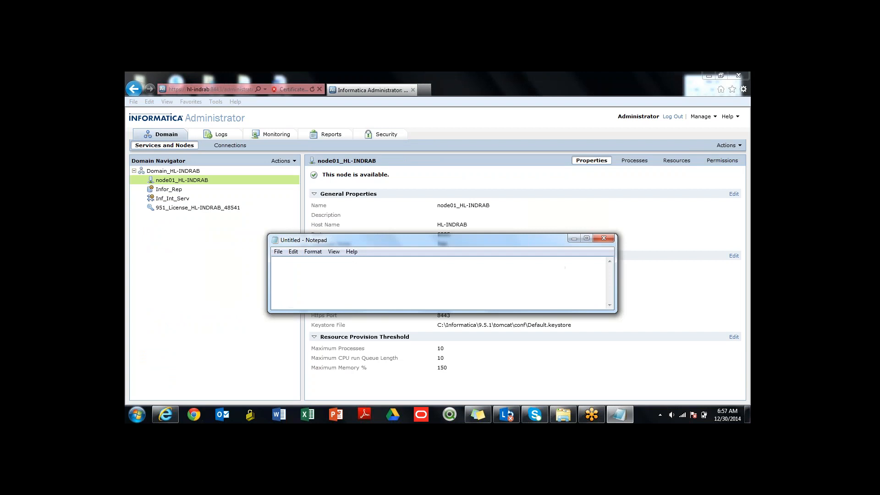
pyautogui.moveTo(616, 234); pyautogui.dragTo(618, 154)
pyautogui.moveTo(458, 159); pyautogui.dragTo(498, 169)
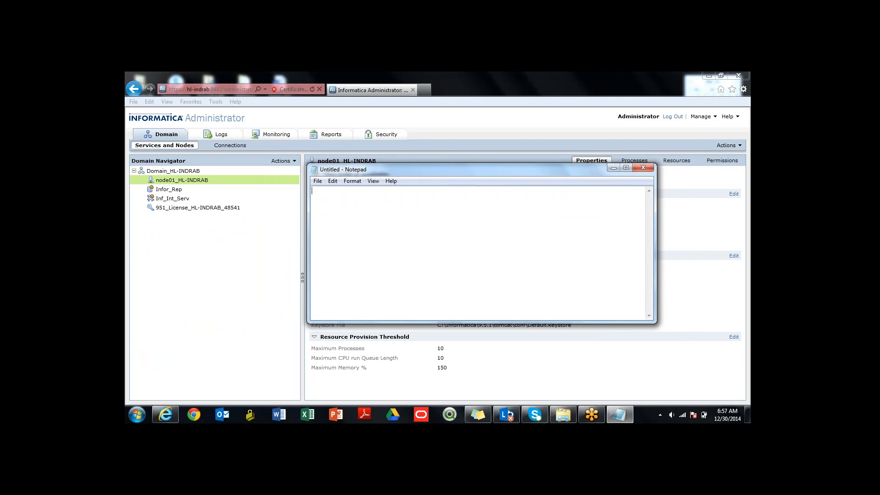
pyautogui.moveTo(482, 322); pyautogui.dragTo(482, 365)
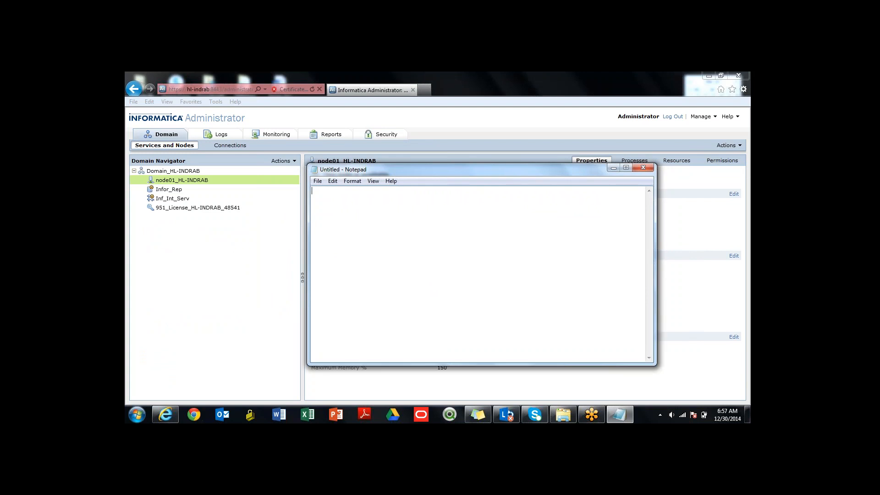
# - Write the note line "metadata : repository" in the Notepad document
pyautogui.write('metadata : repository  information')
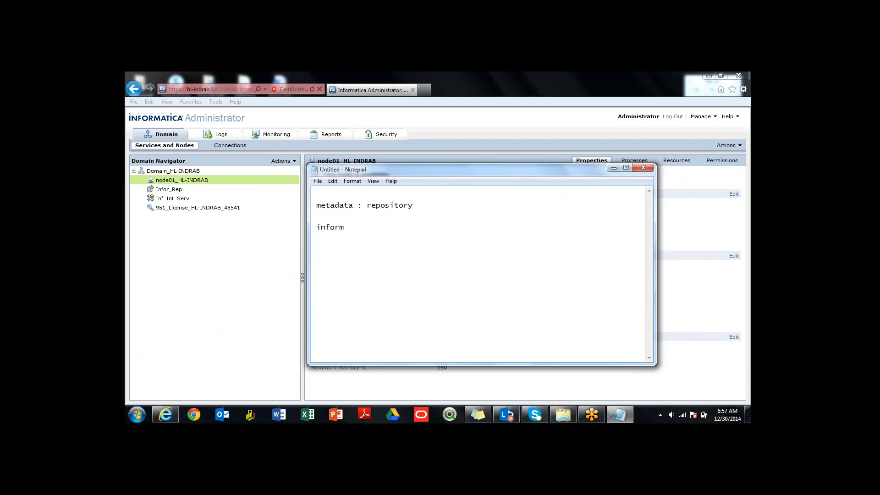
# - Add the line "informatica : repository - tables source transformation target information" below the metadata line
pyautogui.press('BackSpace')
pyautogui.press('BackSpace')
pyautogui.write('ca')
pyautogui.write('sitory - tables sour')
pyautogui.press('BackSpace')
pyautogui.press('BackSpace')
pyautogui.press('BackSpace')
pyautogui.press('BackSpace')
pyautogui.write('source t')
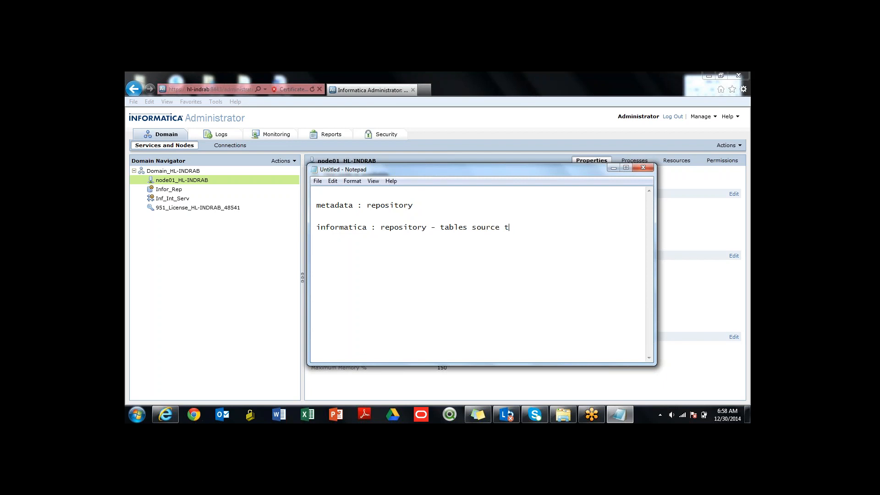
pyautogui.write('ransformation target infora')
pyautogui.write('ation')
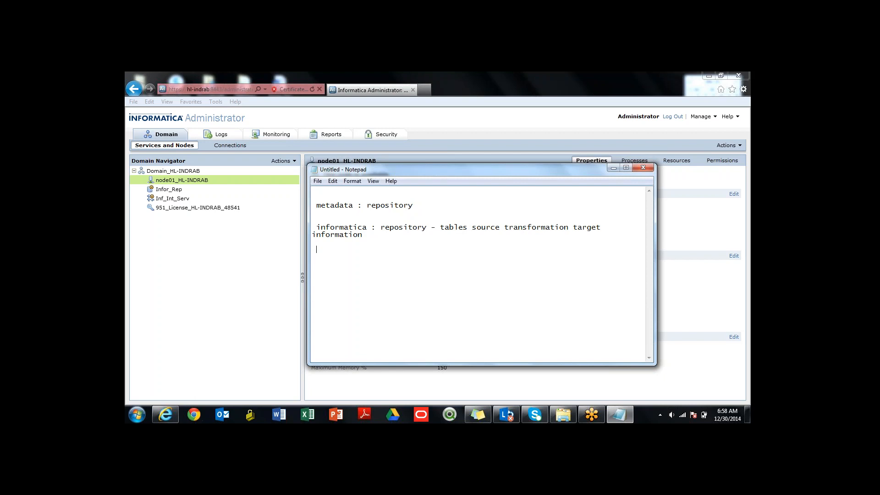
pyautogui.write('Ins')
pyautogui.write('egrat')
# - Add the note line "Integration servrice : ETL" below the informatica repository line
pyautogui.press('BackSpace')
pyautogui.write('ion serve')
pyautogui.write('ice : ETL')
pyautogui.moveTo(445, 227); pyautogui.dragTo(550, 227)
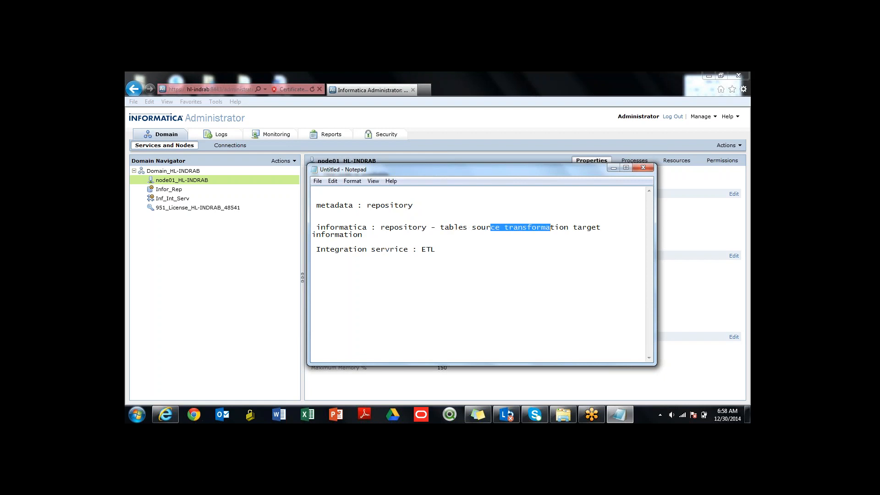
pyautogui.moveTo(339, 234); pyautogui.dragTo(362, 229)
pyautogui.click(363, 234)
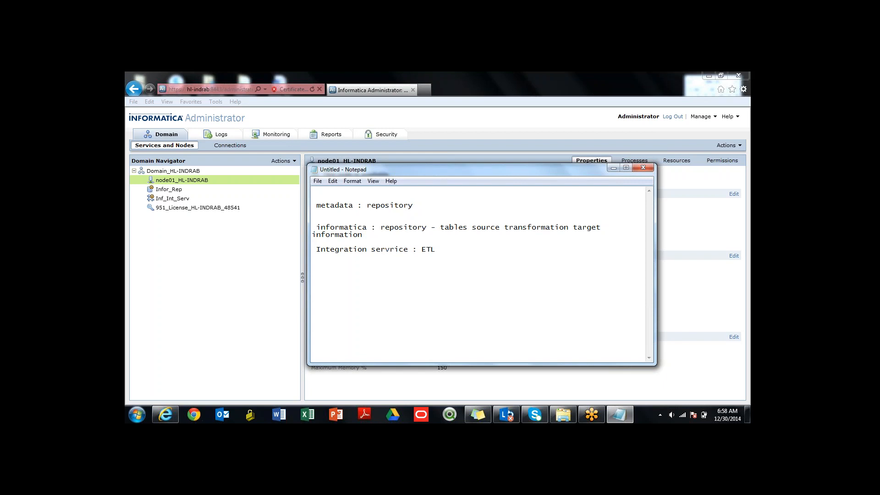
pyautogui.moveTo(363, 234); pyautogui.dragTo(450, 228)
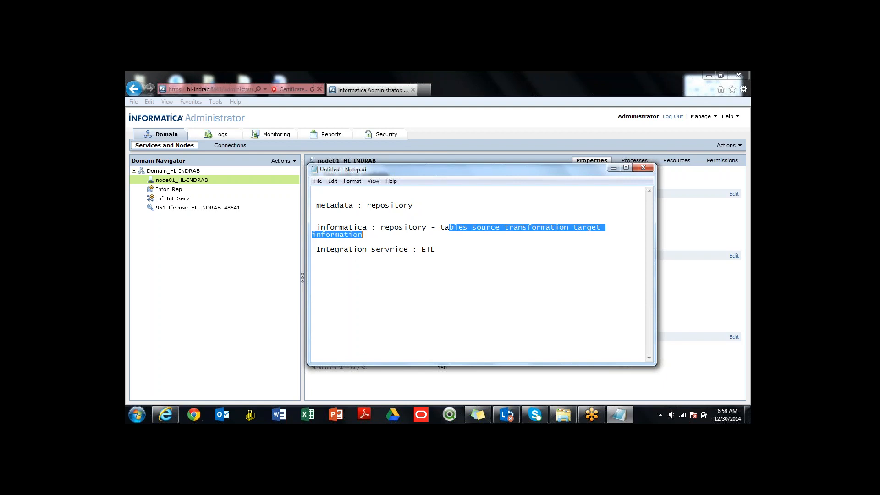
pyautogui.moveTo(330, 249); pyautogui.dragTo(417, 249)
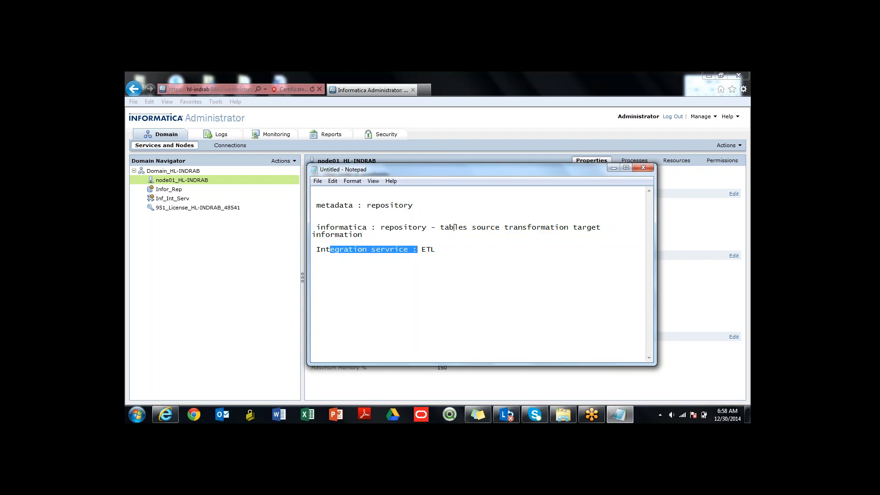
pyautogui.moveTo(454, 227); pyautogui.dragTo(486, 227)
pyautogui.moveTo(348, 250); pyautogui.dragTo(395, 249)
# - Append "mapping execution...." after ETL on the integration service line
pyautogui.click(436, 249)
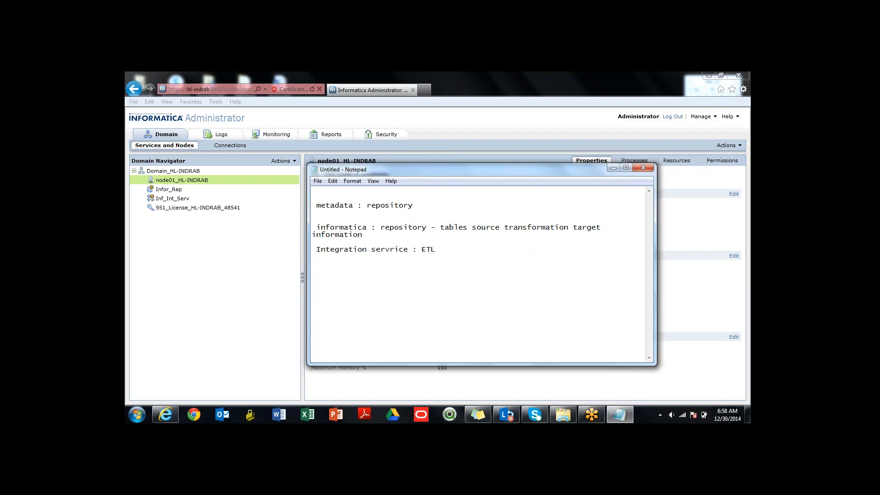
pyautogui.write('mapping execution....')
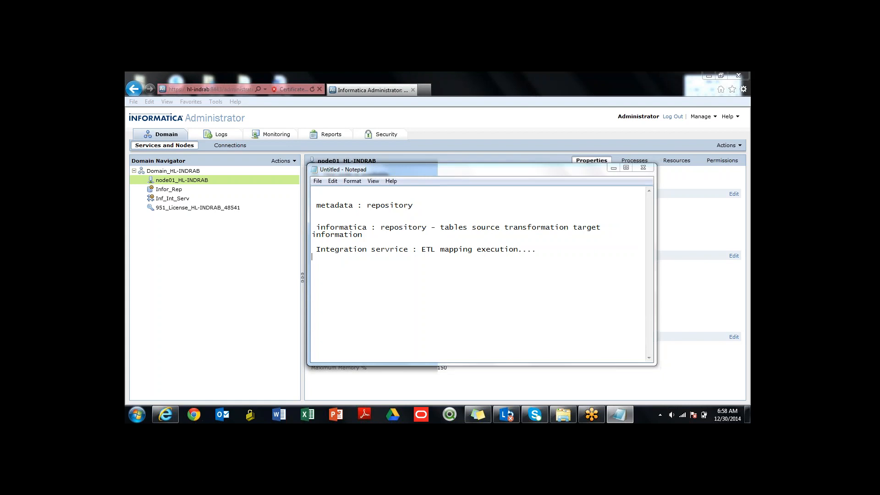
pyautogui.press('super')
pyautogui.press('Escape')
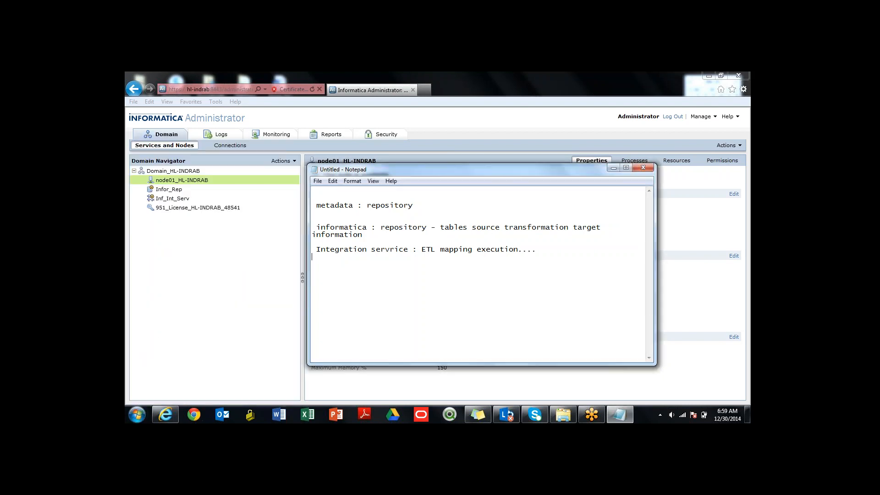
# - Add the heading "prequisit......" and below it the line "1 user . schema created at backend .. oracle"
pyautogui.write('pre')
pyautogui.write('qu')
pyautogui.write('isit..')
pyautogui.write('user')
pyautogui.write(' . schema cr')
pyautogui.write('eated ')
pyautogui.write('at backen')
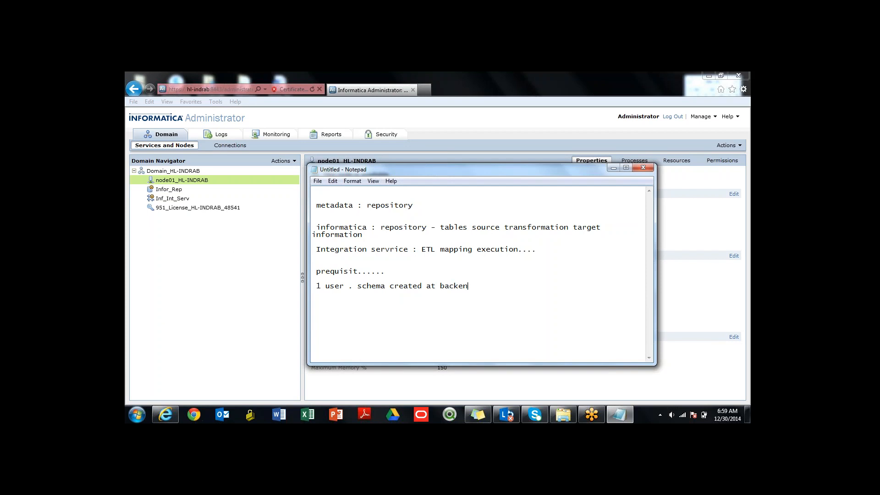
pyautogui.write('d .. oracle')
# - Open the Oracle Run SQL Command Line, issue "conn sys as sysdba" and reposition its window above the notes
pyautogui.click(137, 415)
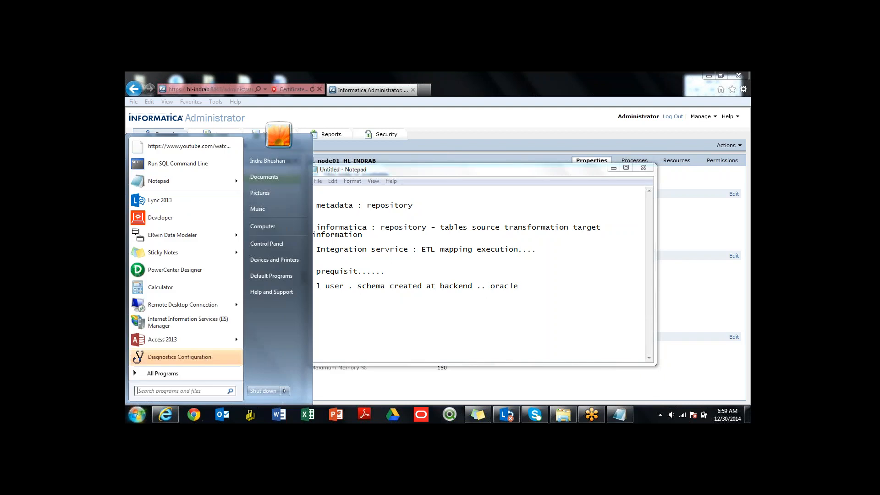
pyautogui.click(178, 163)
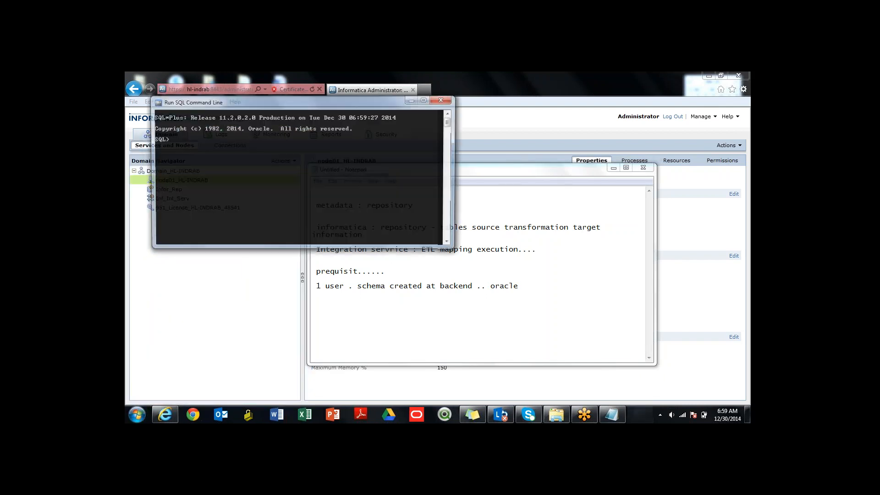
pyautogui.press('BackSpace')
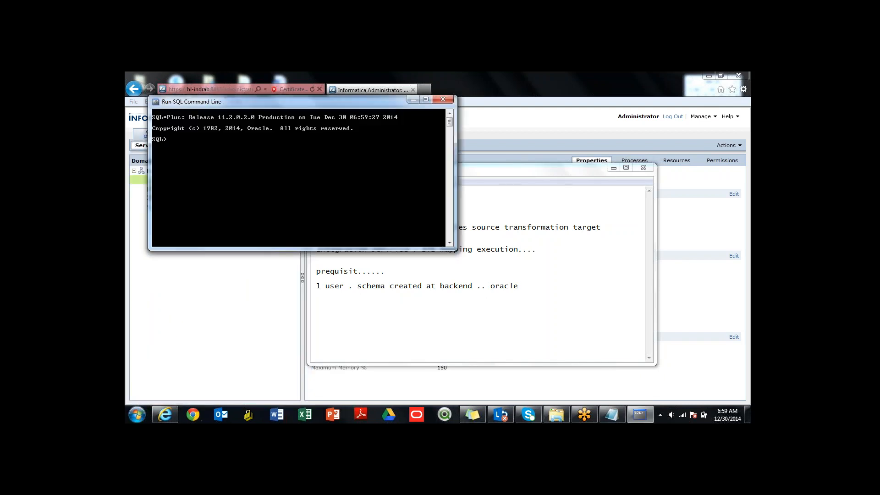
pyautogui.write('conn sys as sysdba')
pyautogui.press('Return')
pyautogui.moveTo(275, 101); pyautogui.dragTo(447, 153)
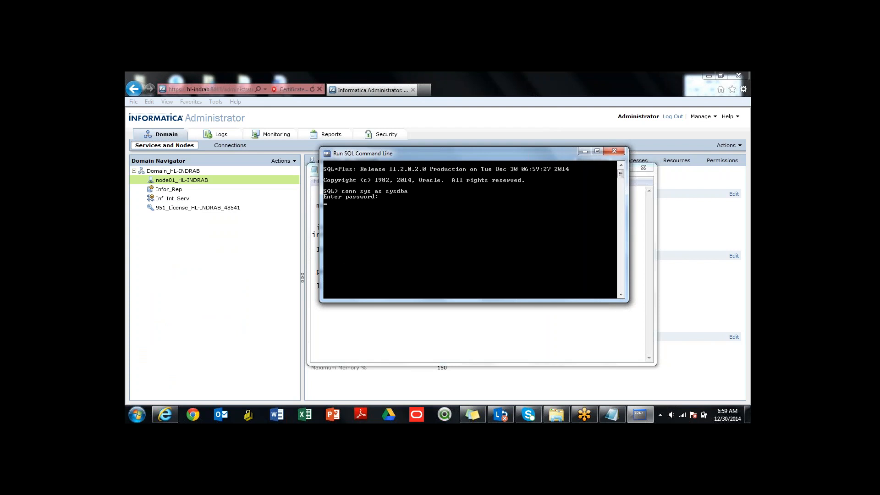
pyautogui.moveTo(412, 153); pyautogui.dragTo(345, 107)
# - Return to the Notepad document and add the line "infor - repository...." below the Oracle schema line
pyautogui.click(445, 286)
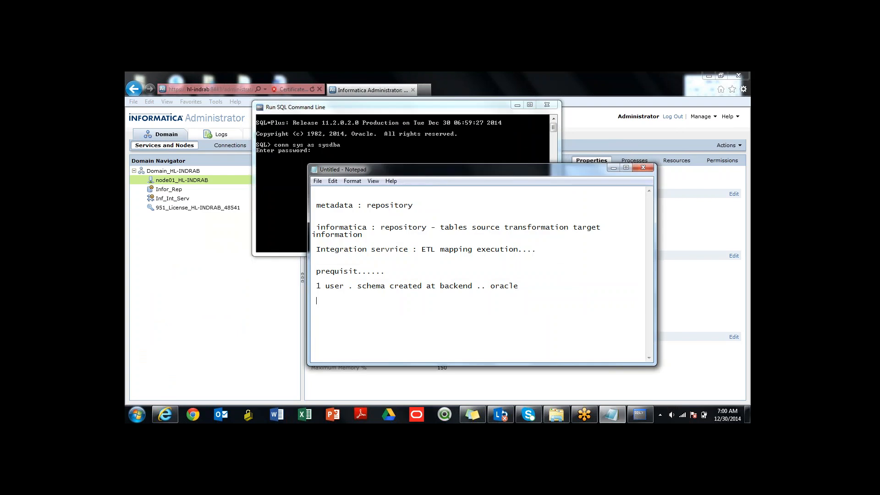
pyautogui.write('infor - repository....')
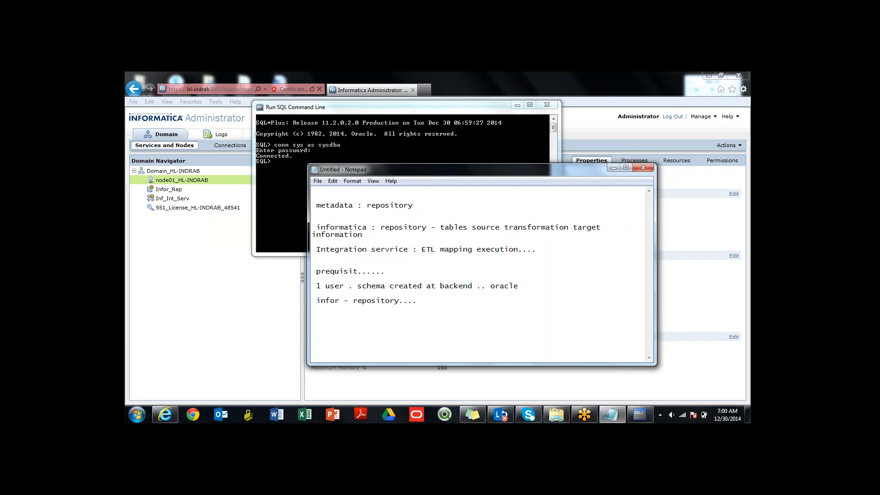
# - Switch to the SQL command line and connect as the inforrep user, supplying the account password
pyautogui.hotkey('alt', 'Tab')
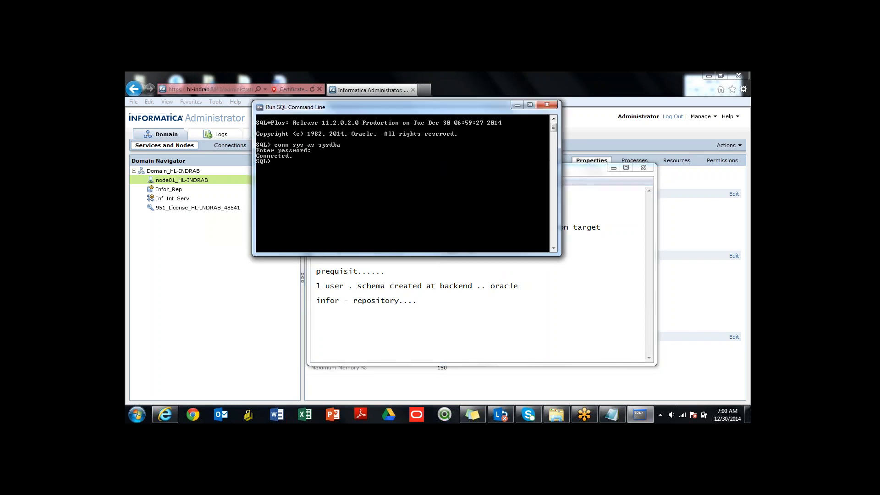
pyautogui.write('conn inforrep/inforrep')
pyautogui.press('Return')
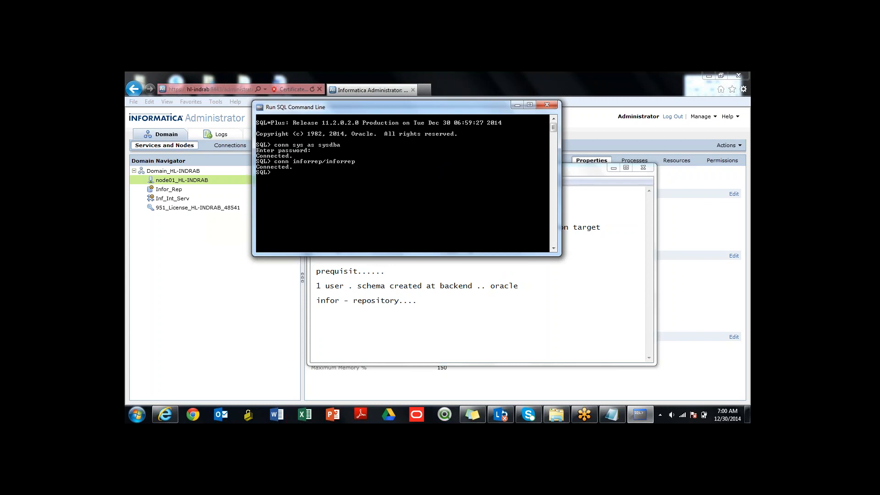
# - List the repository schema's tables with "select * from tab;" and enlarge the window to read the output
pyautogui.write('select * from tab;')
pyautogui.press('Return')
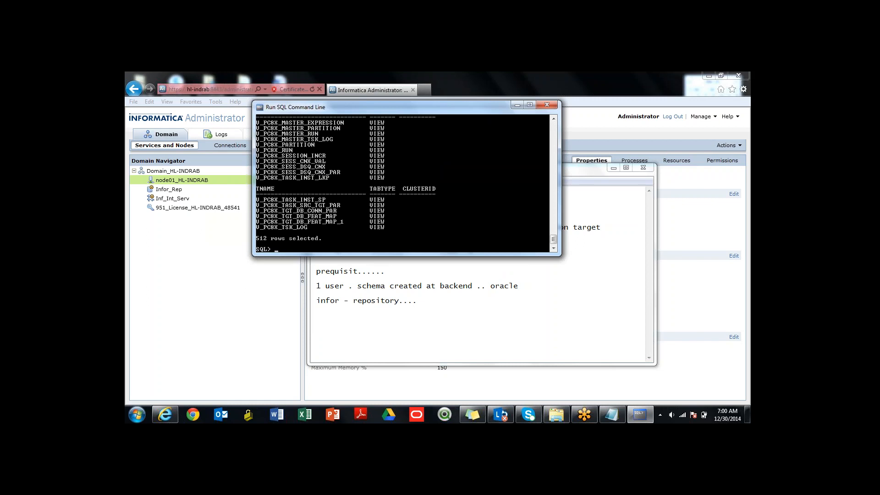
pyautogui.moveTo(407, 256); pyautogui.dragTo(407, 349)
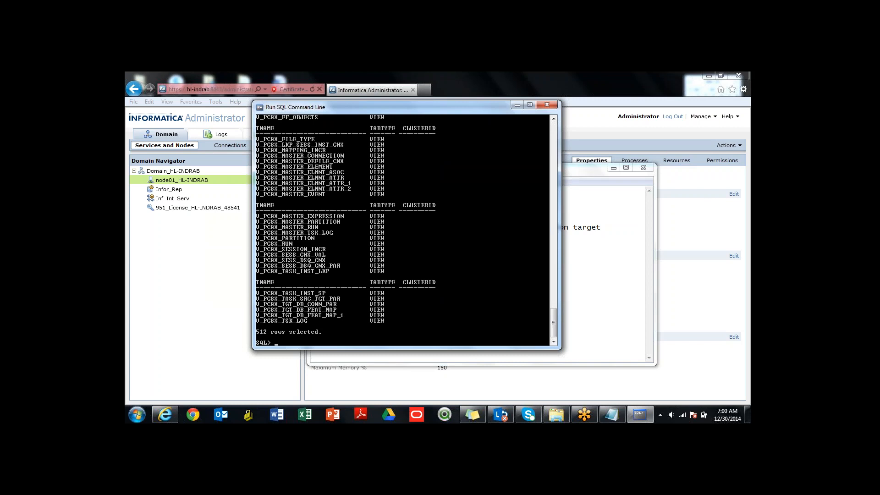
pyautogui.write('conn sys as sysdba')
# - Reconnect with "conn sys as sysdba", entering the account password
pyautogui.press('Return')
pyautogui.press('Return')
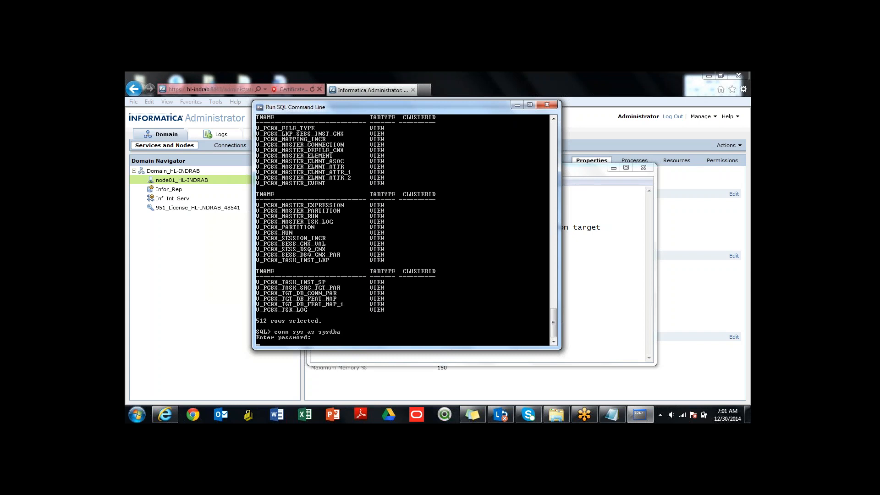
pyautogui.press('Return')
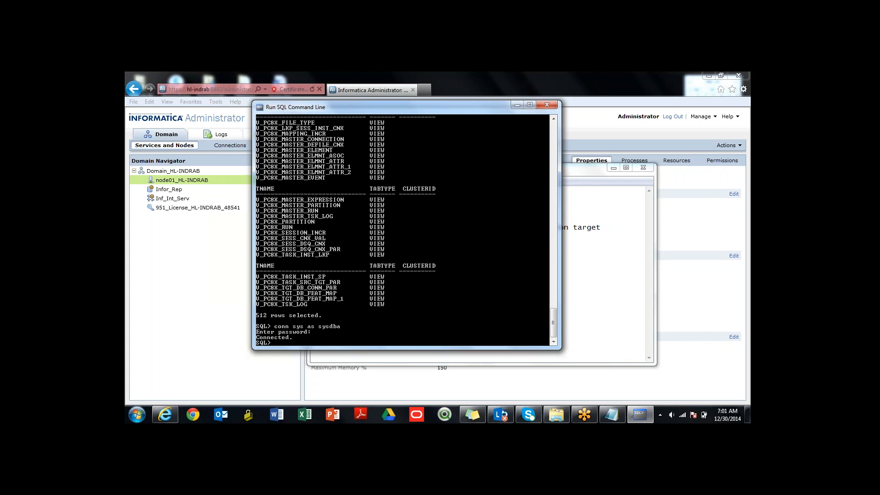
# - Try to create the ir account and its password with a create statement that omits the user keyword
pyautogui.write('create ir iden')
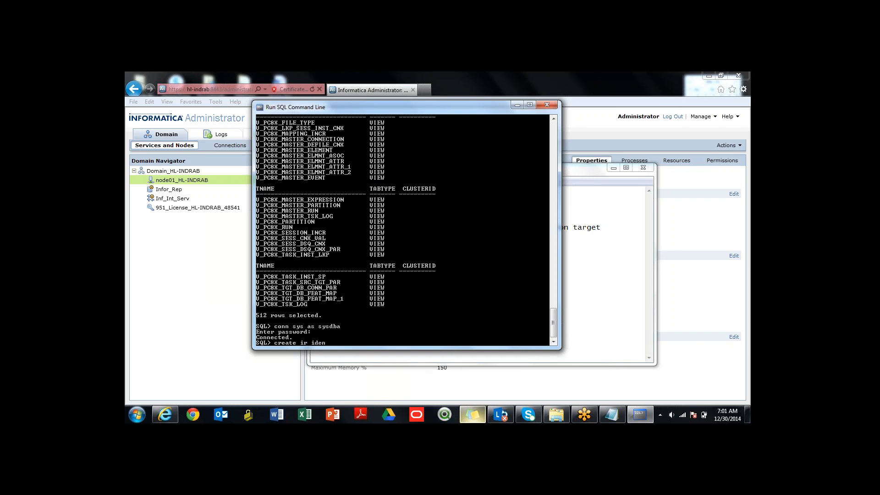
pyautogui.write('tified by ir;')
pyautogui.press('Return')
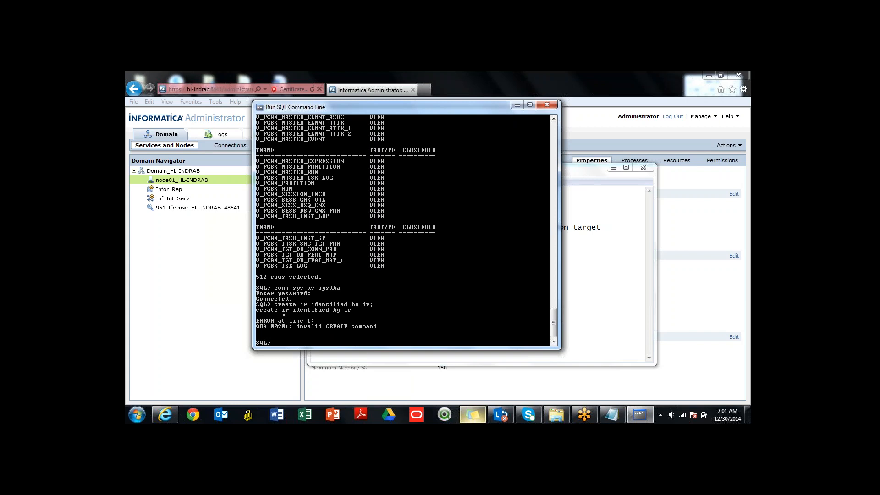
# - Insert the missing "user" keyword in the previous statement and run it to create user ir with its password
pyautogui.press('Up')
pyautogui.press('Left')
pyautogui.press('Left')
pyautogui.press('Left')
pyautogui.press('Left')
pyautogui.press('Left')
pyautogui.press('Left')
pyautogui.press('Left')
pyautogui.press('Left')
pyautogui.press('Left')
pyautogui.press('Left')
pyautogui.press('Left')
pyautogui.press('Left')
pyautogui.press('Left')
pyautogui.press('Left')
pyautogui.press('Left')
pyautogui.press('Left')
pyautogui.press('Left')
pyautogui.press('Left')
pyautogui.press('Left')
pyautogui.write('user')
pyautogui.press('Return')
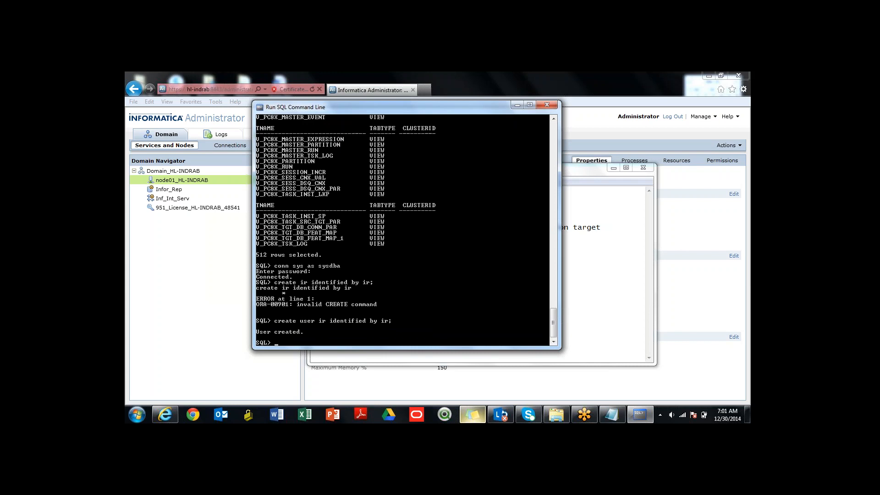
# - Grant dba to ir and connect as that user, supplying the account password
pyautogui.write('grant dba to ir;')
pyautogui.press('Return')
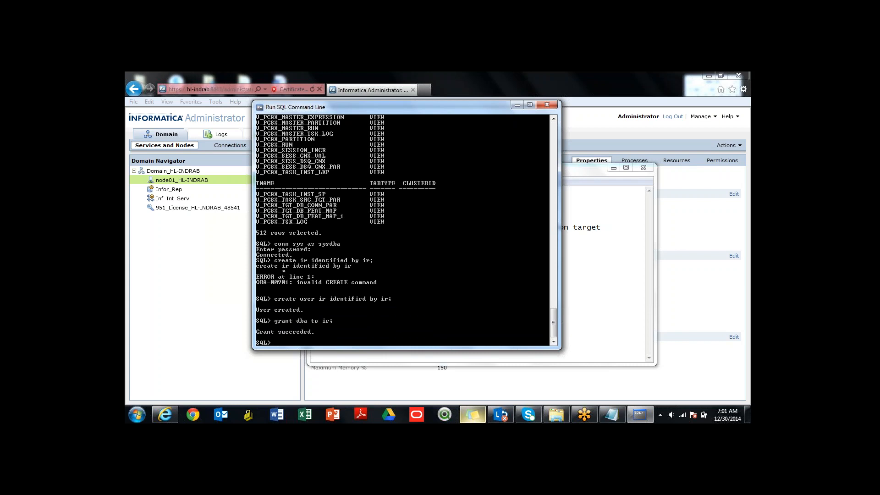
pyautogui.write('conn ir/ir')
pyautogui.press('Return')
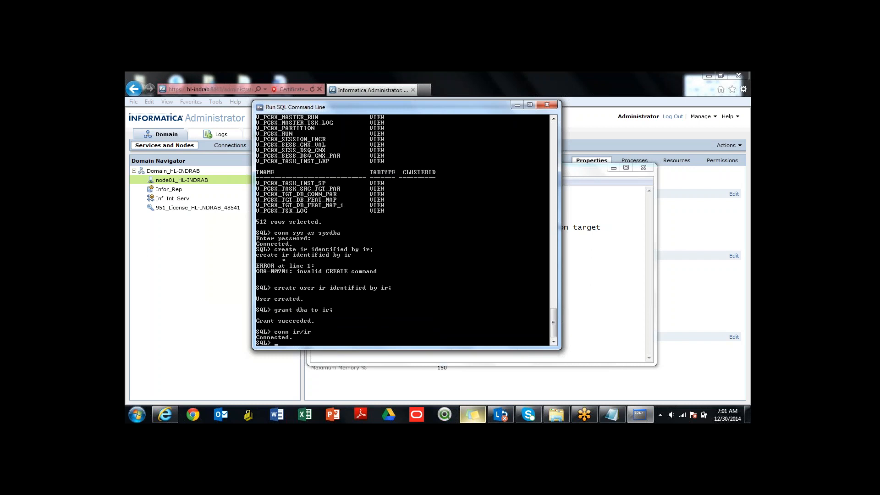
# - Query the ir schema's tables with "select * from tab;", clear the screen and repeat the query
pyautogui.write('select  * from tab;')
pyautogui.press('Return')
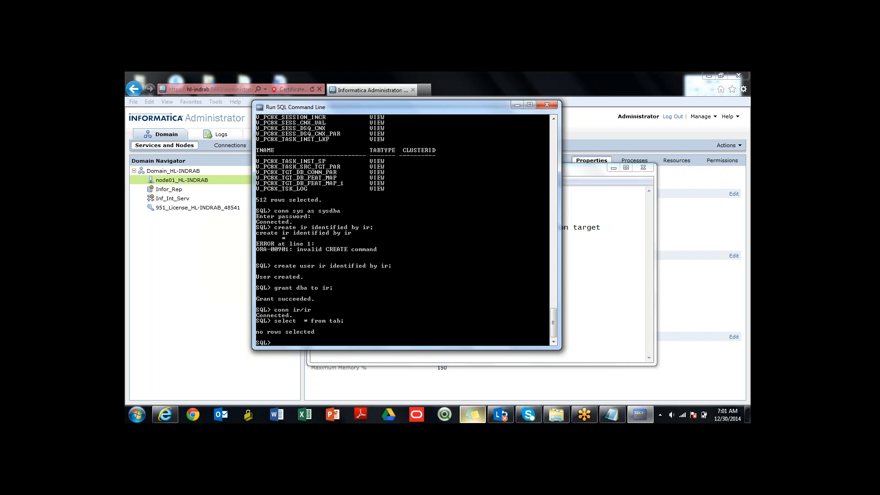
pyautogui.write('cle scr;')
pyautogui.press('Return')
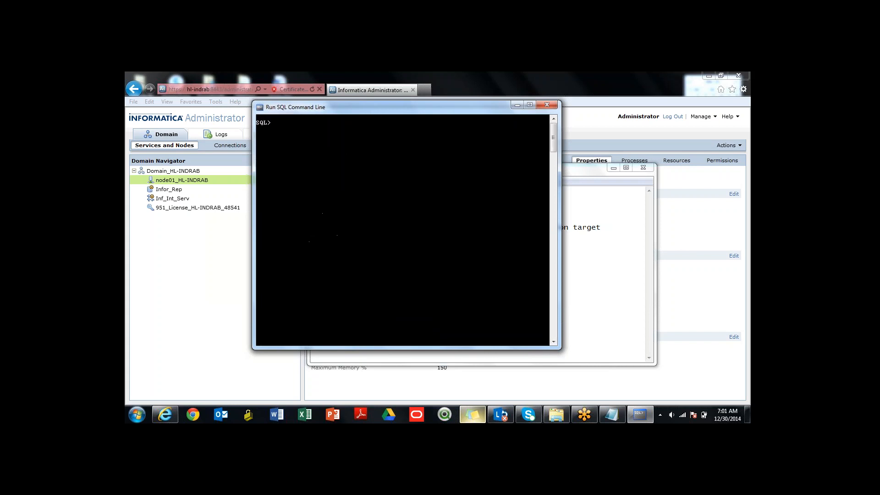
pyautogui.write('select  * from tab;')
pyautogui.press('Return')
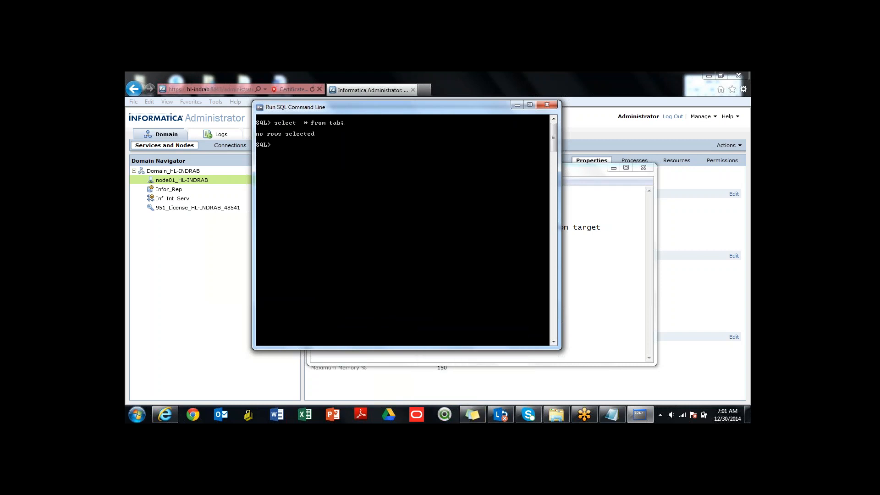
# - Return to the Notepad document and start a new line at the end reading "domain... Nodes."
pyautogui.click(165, 414)
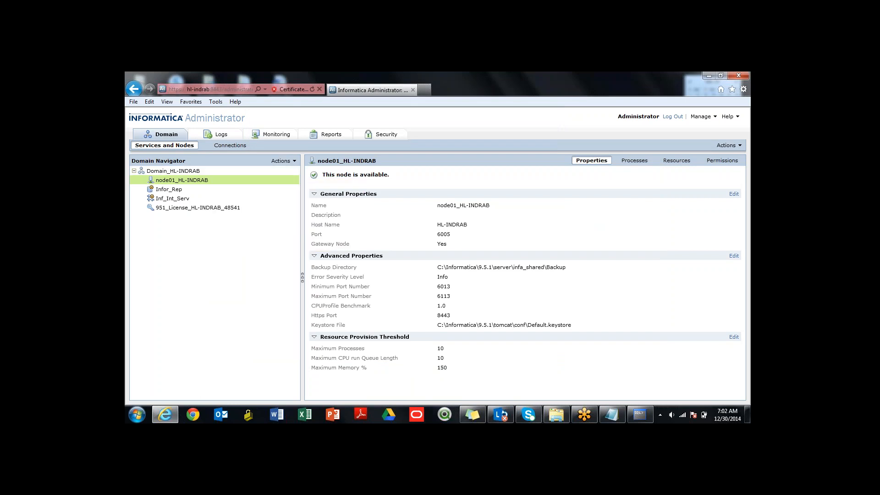
pyautogui.click(612, 415)
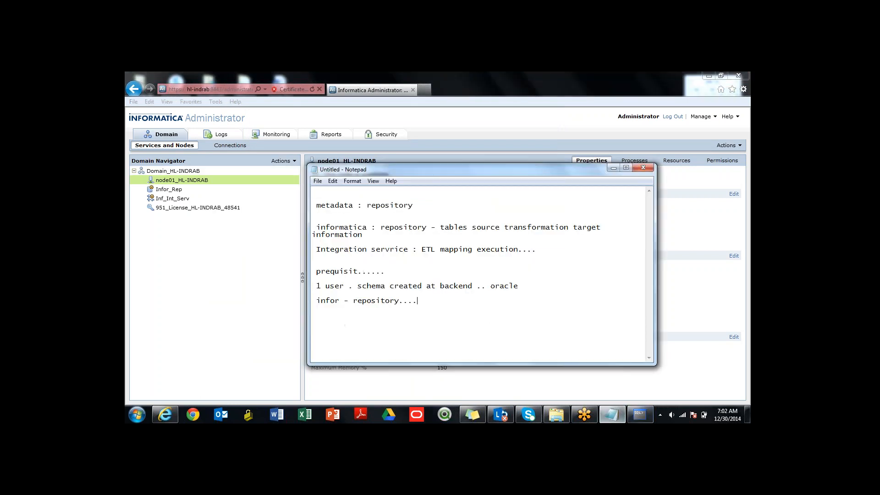
pyautogui.write('domain... Nods..')
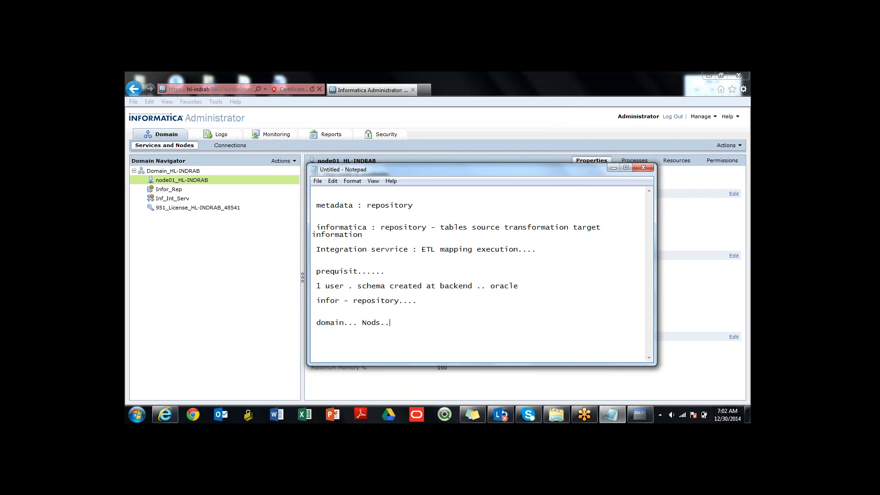
pyautogui.press('BackSpace')
pyautogui.press('BackSpace')
pyautogui.press('BackSpace')
pyautogui.write('es.... 1node repositoy')
# - Complete the domain line with "... 1 node repository int services..."
pyautogui.press('BackSpace')
pyautogui.write('ry')
pyautogui.write(' in')
pyautogui.write('s')
pyautogui.write(' service')
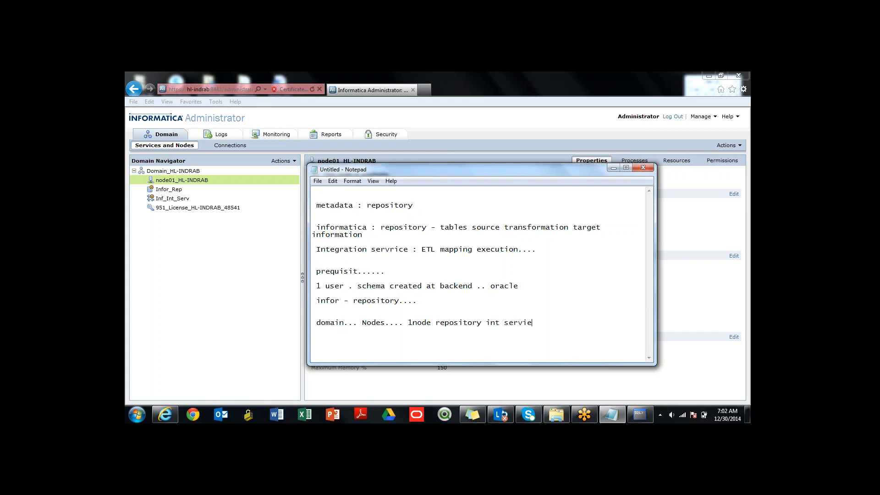
pyautogui.write('s')
pyautogui.press('BackSpace')
pyautogui.press('BackSpace')
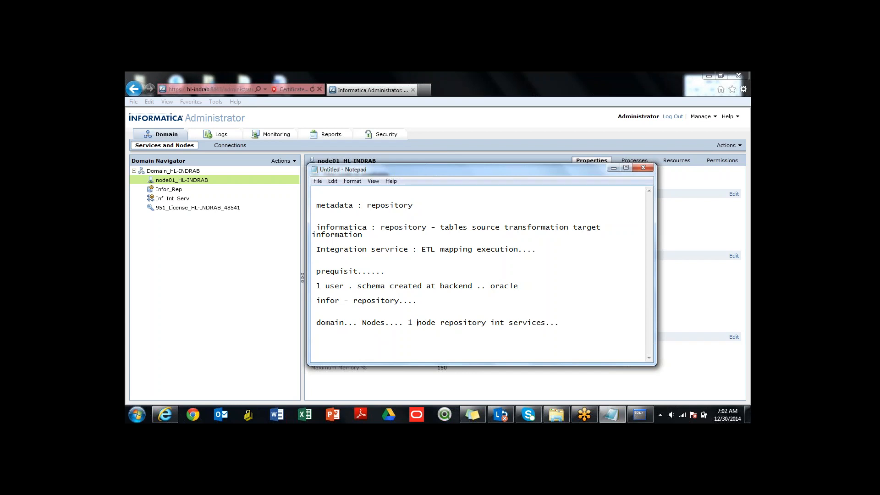
# - Minimize the notes and show the domain's overview in the Informatica Administrator console
pyautogui.click(614, 168)
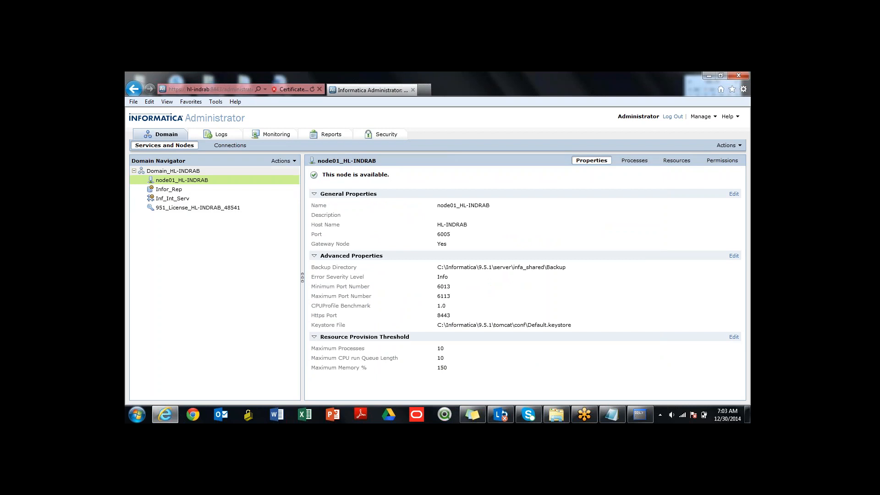
pyautogui.click(190, 172)
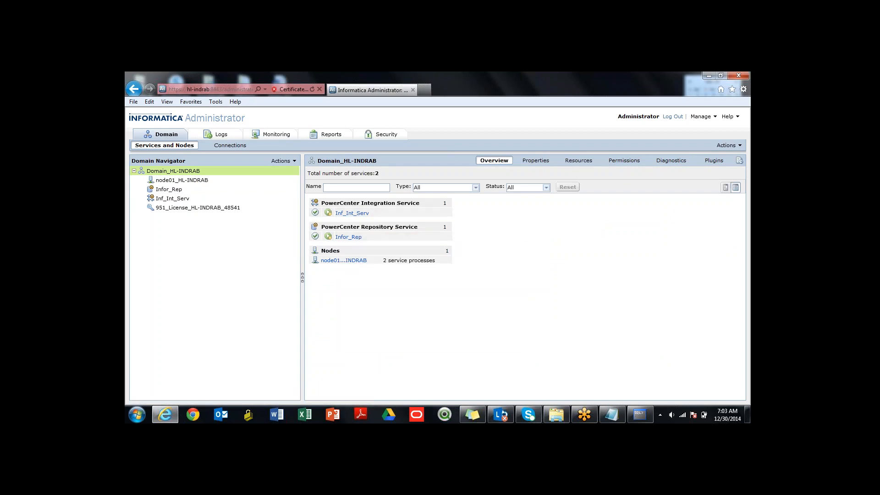
# - Start a new PowerCenter Repository Service in the domain and name it Inf_Rep_Training
pyautogui.moveTo(344, 260)
pyautogui.click(281, 161)
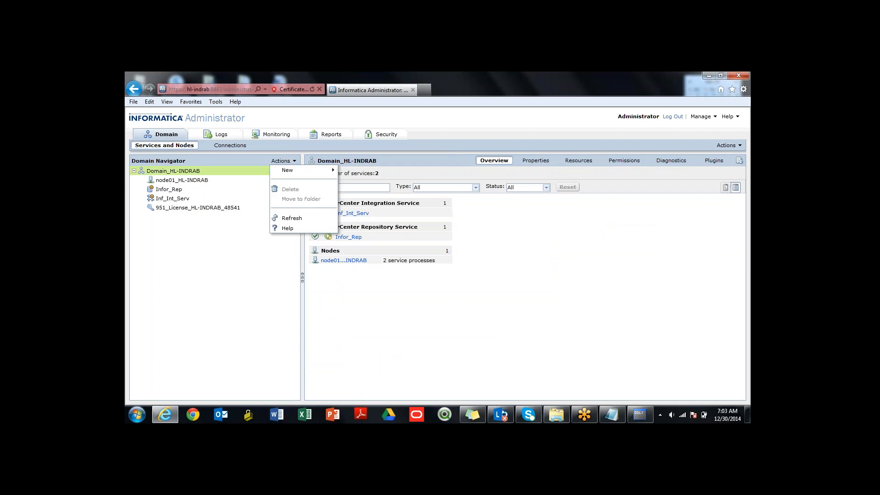
pyautogui.moveTo(295, 170)
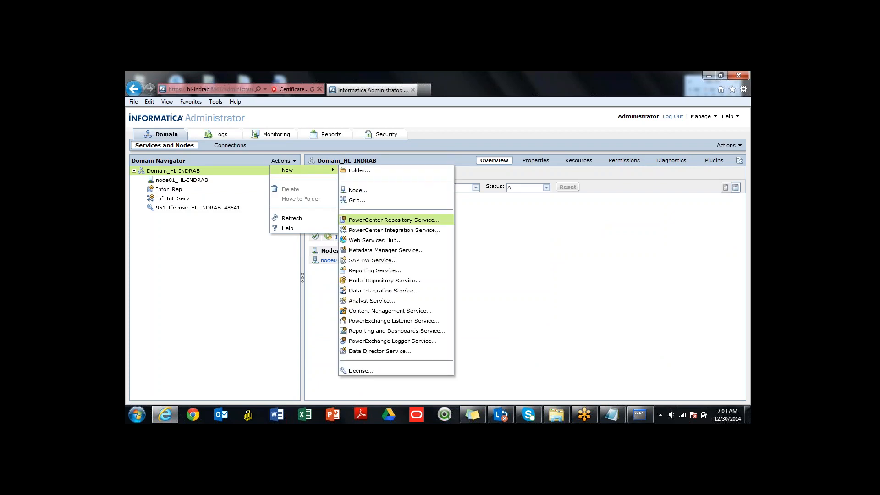
pyautogui.click(393, 220)
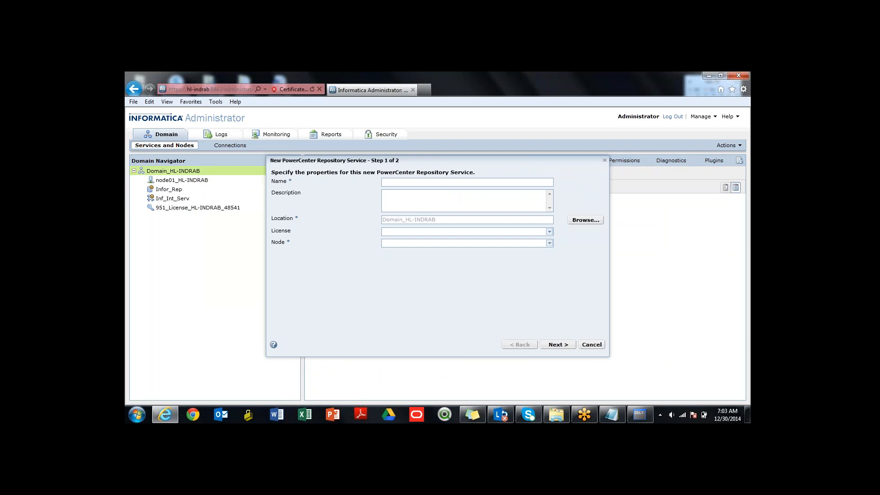
pyautogui.write('Inf_Rep_Training')
# - Assign the available 951 license and the node01 node to the new repository service and continue to its database properties
pyautogui.click(549, 232)
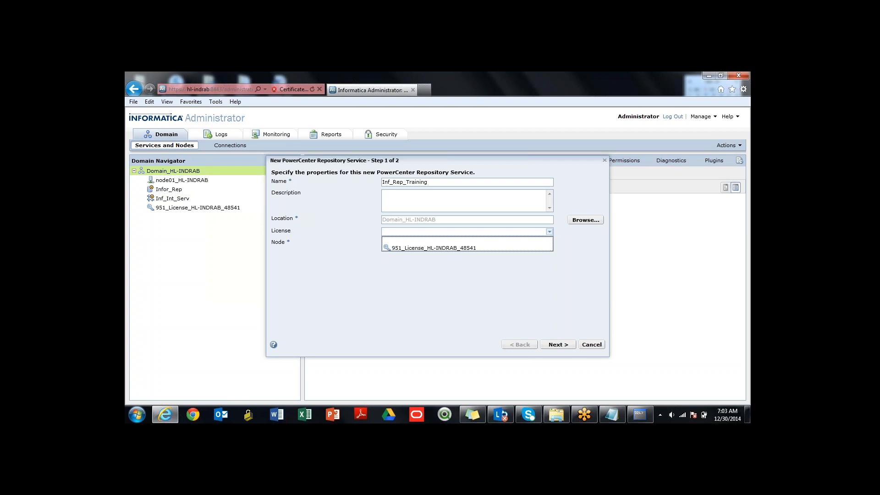
pyautogui.click(434, 247)
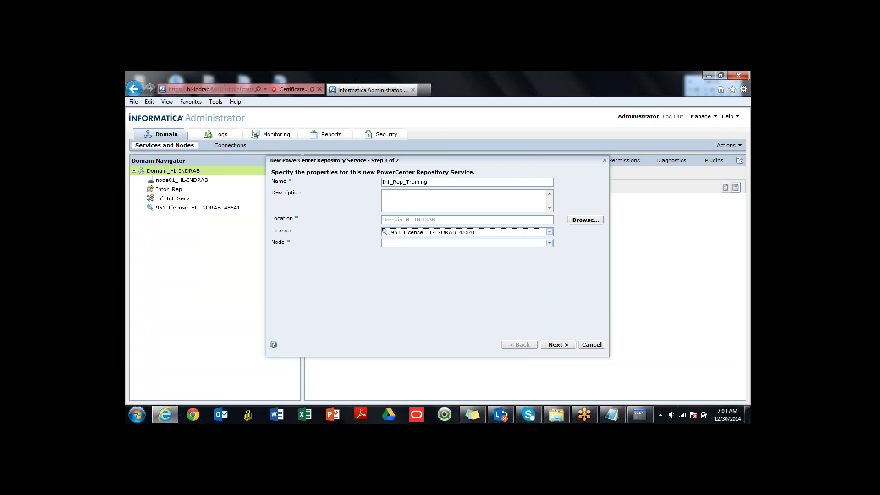
pyautogui.click(550, 244)
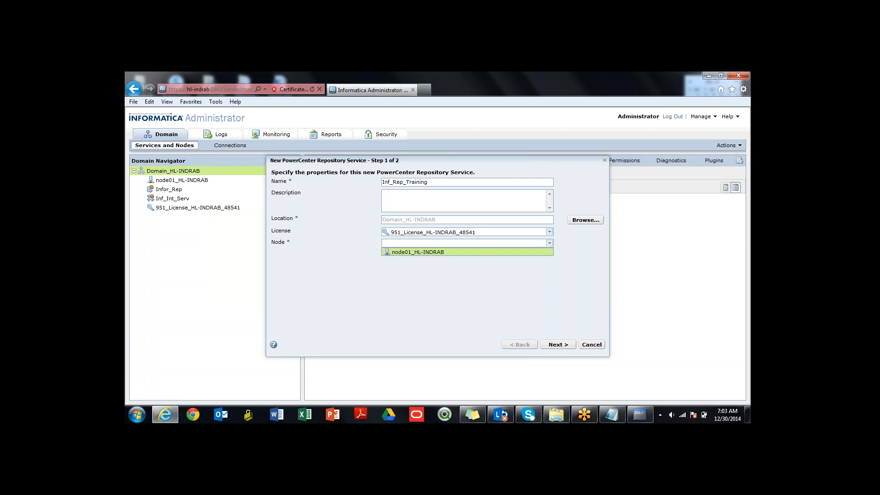
pyautogui.click(434, 252)
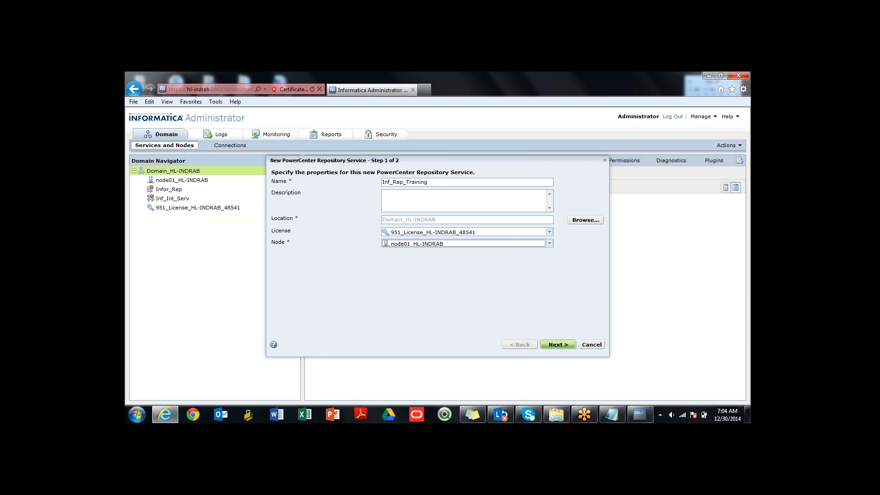
pyautogui.click(558, 344)
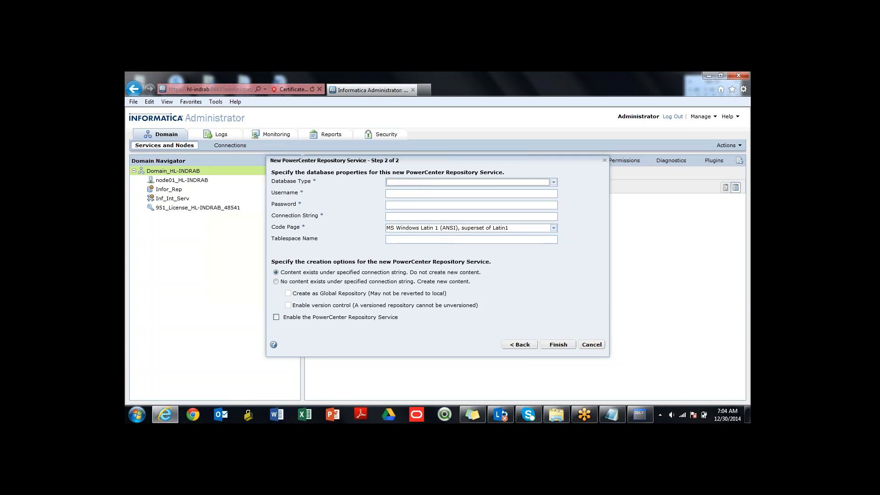
# - Set the repository's database type to Oracle, username to ir and connection string to xe, and enter the database password
pyautogui.click(554, 182)
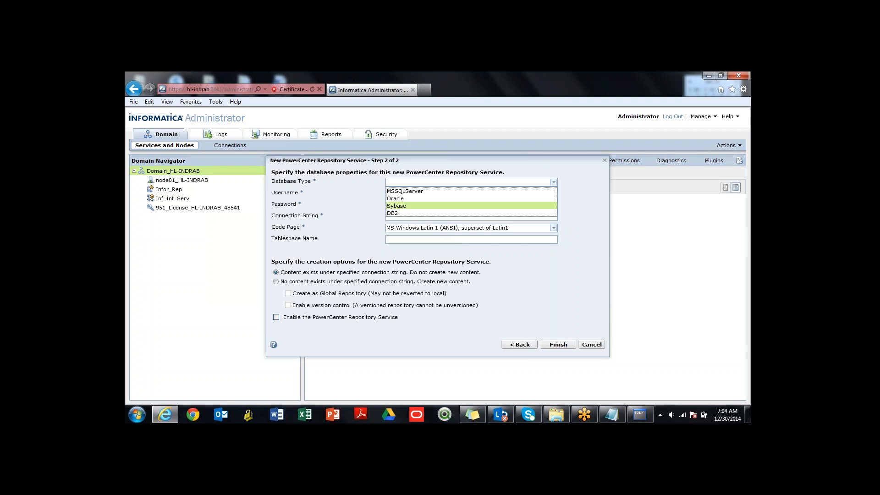
pyautogui.click(395, 198)
pyautogui.click(395, 193)
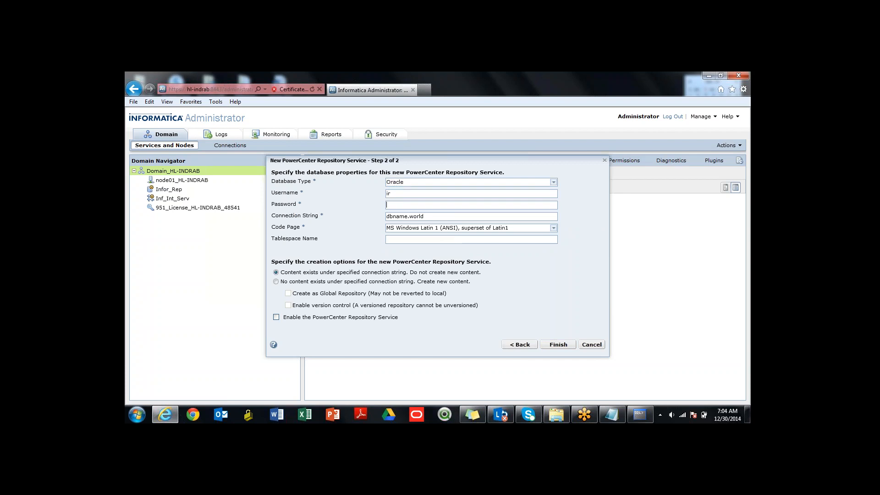
pyautogui.write('ir')
pyautogui.hotkey('ctrl', 'shift', 'Left')
pyautogui.press('BackSpace')
pyautogui.press('BackSpace')
pyautogui.press('BackSpace')
pyautogui.press('BackSpace')
pyautogui.press('BackSpace')
pyautogui.press('BackSpace')
pyautogui.press('BackSpace')
pyautogui.press('BackSpace')
pyautogui.write('xe')
# - Choose to create new content under the connection string and finish creating the repository service
pyautogui.click(276, 281)
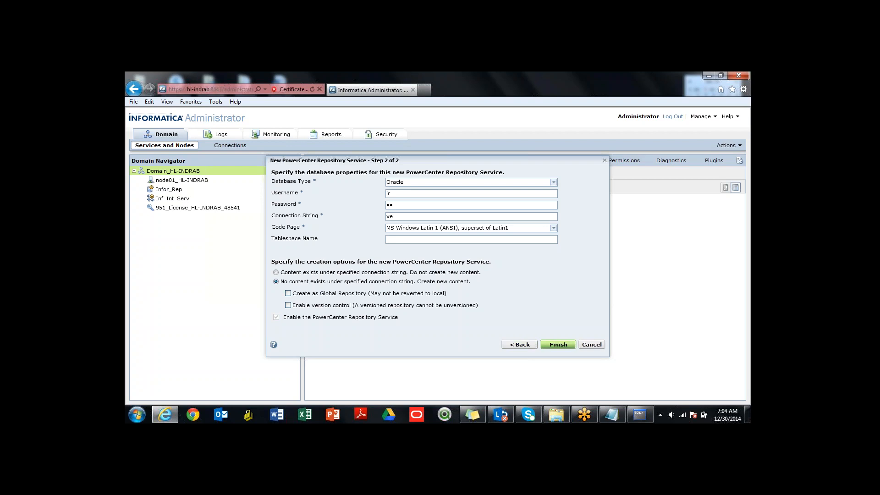
pyautogui.click(557, 344)
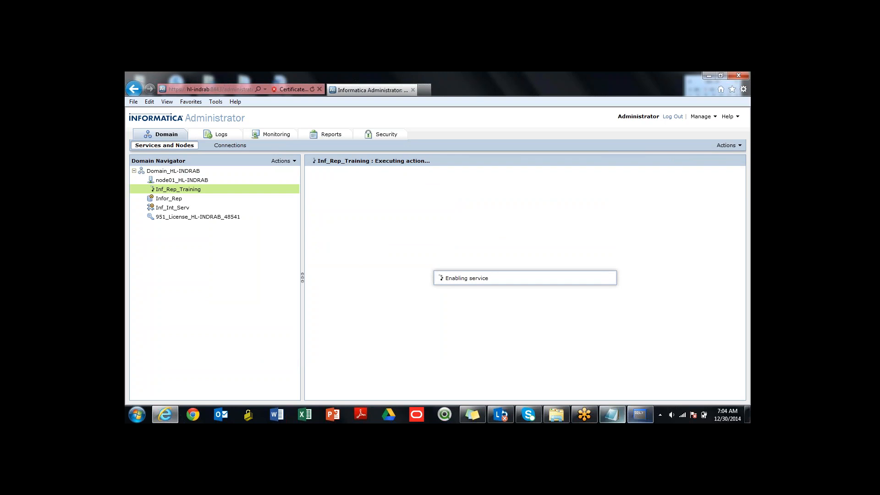
# - Rerun "select * from tab;" in the SQL command line to check the ir schema's tables, and return to the Administrator console
pyautogui.click(640, 415)
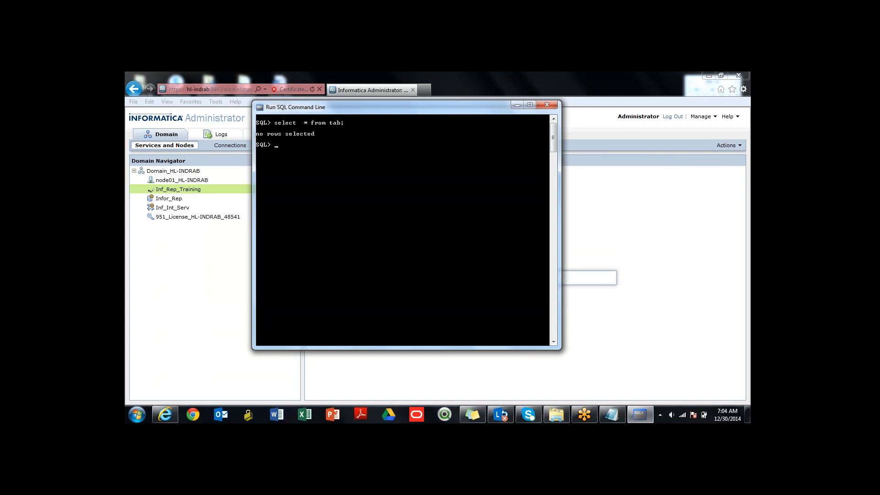
pyautogui.moveTo(407, 101); pyautogui.dragTo(246, 226)
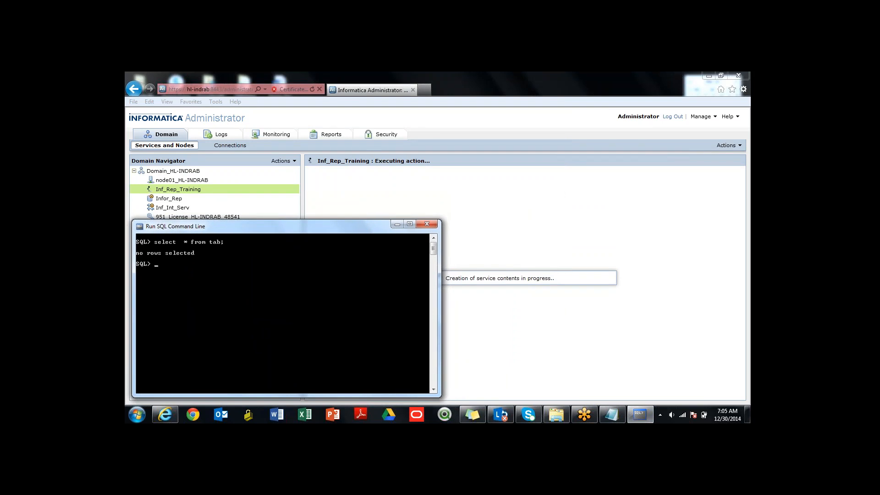
pyautogui.hotkey('alt', 'Tab')
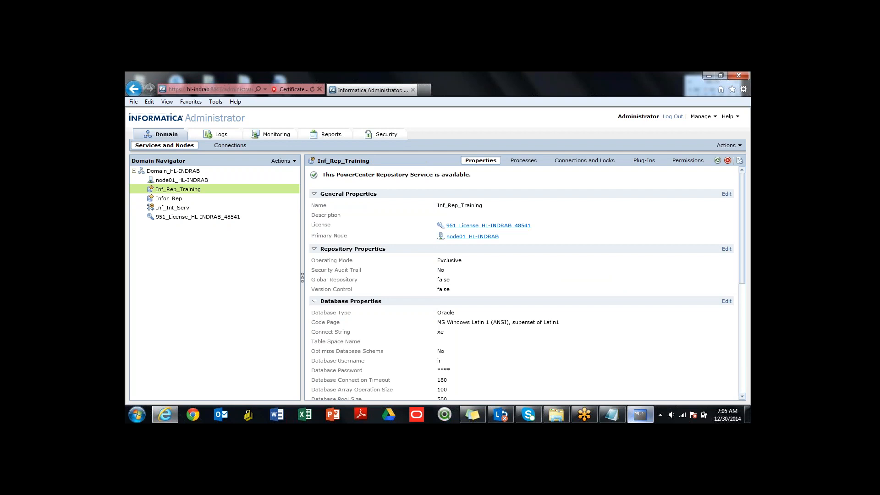
pyautogui.click(640, 415)
pyautogui.press('Up')
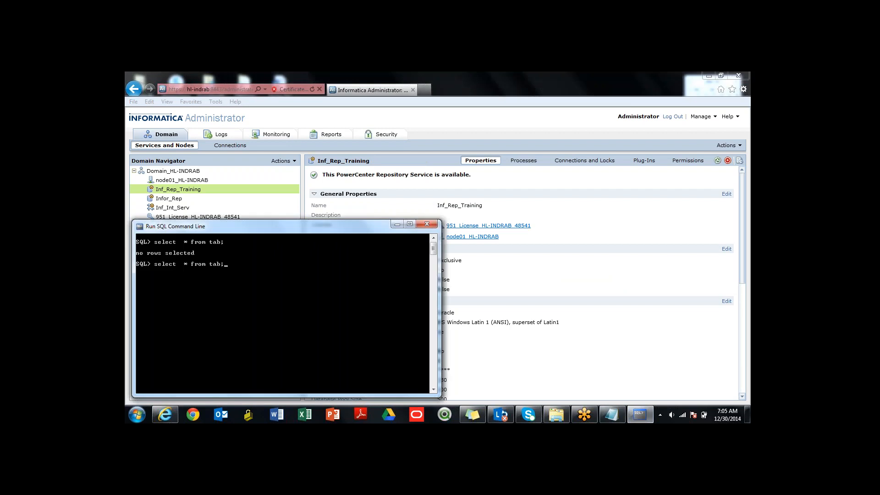
pyautogui.press('Return')
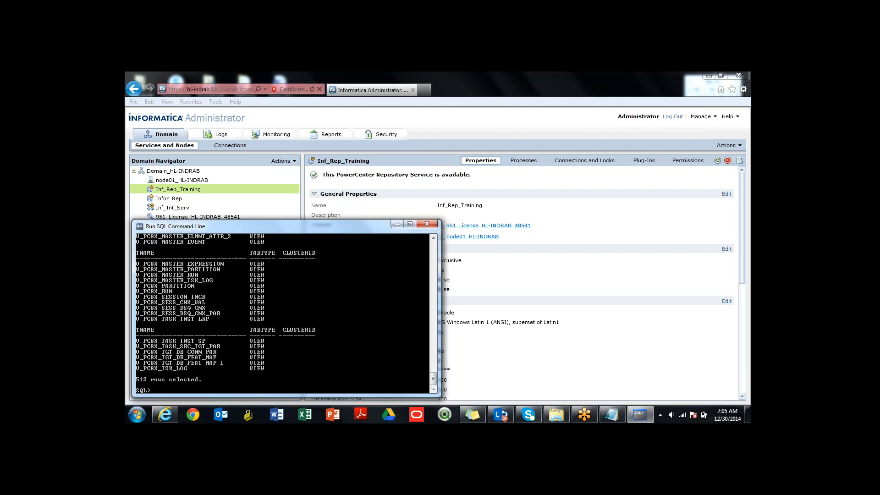
pyautogui.hotkey('alt', 'Tab')
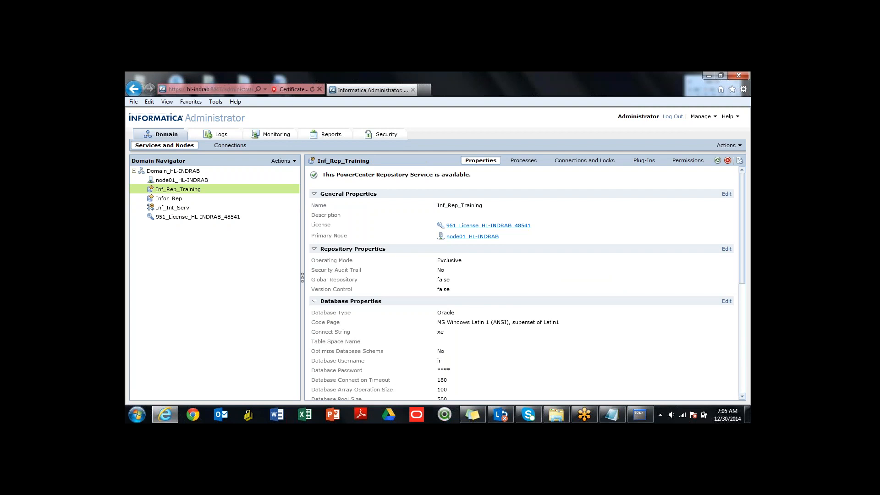
pyautogui.click(291, 161)
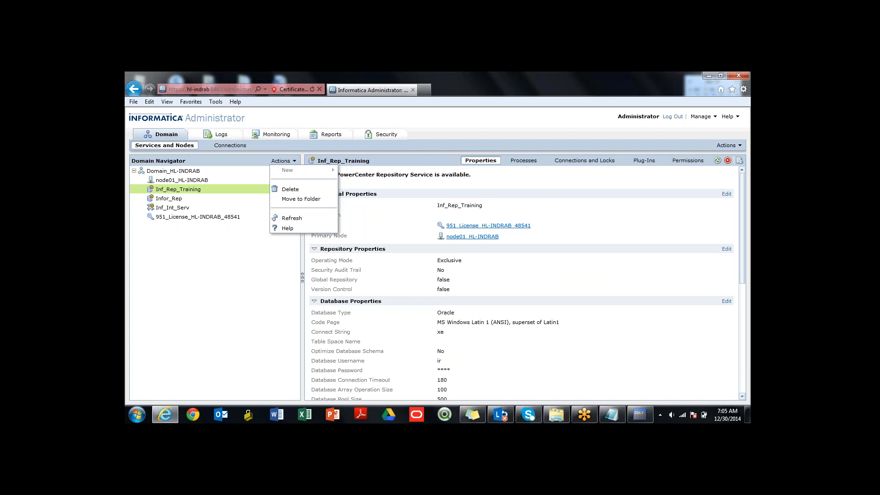
pyautogui.click(182, 180)
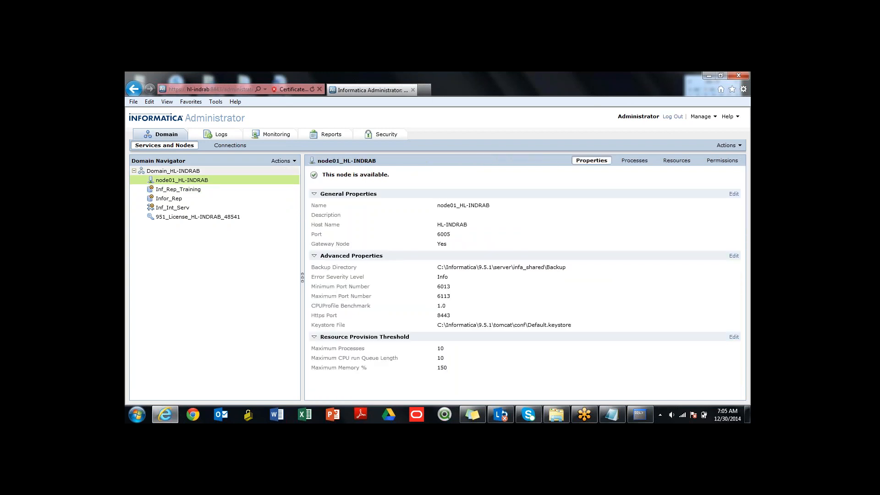
pyautogui.click(281, 161)
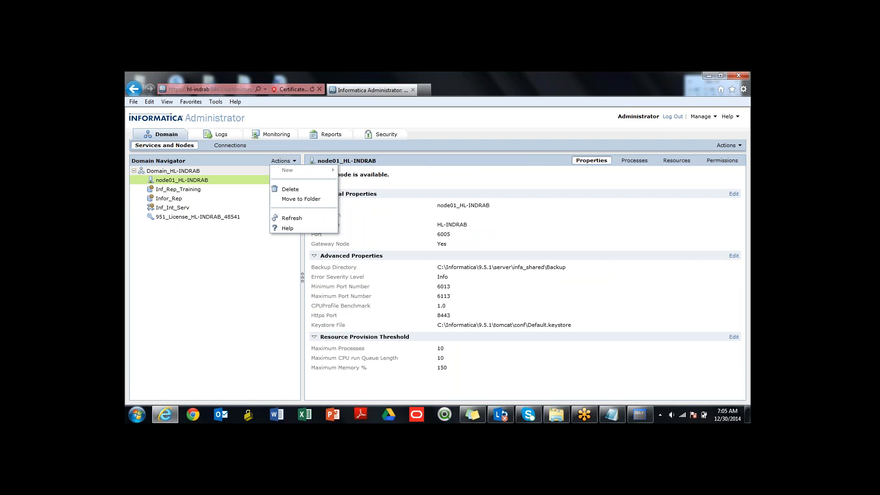
# - Select the domain and start a new PowerCenter Integration Service named Inf_Int_Training
pyautogui.click(174, 171)
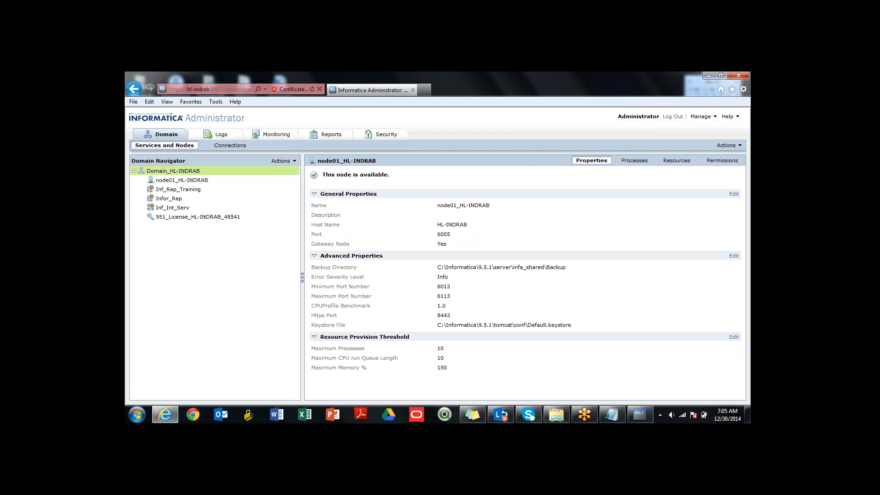
pyautogui.click(280, 160)
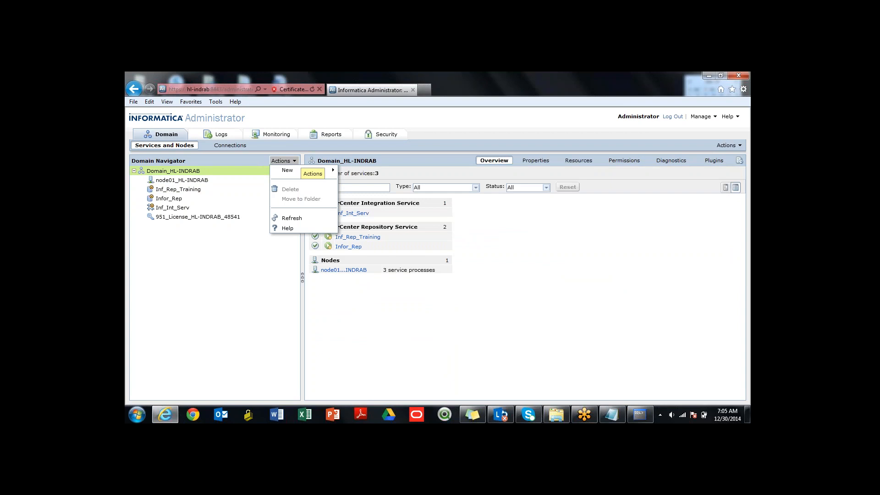
pyautogui.moveTo(293, 170)
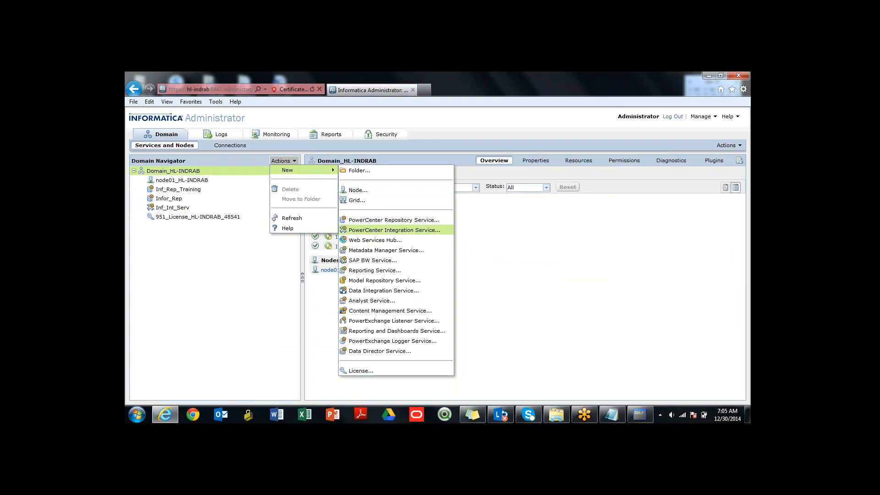
pyautogui.click(394, 230)
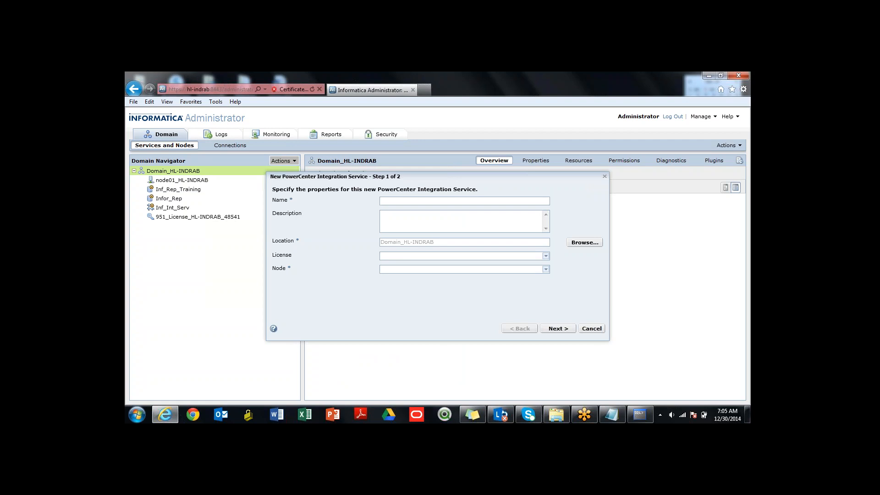
pyautogui.write('Inf_Int_Training')
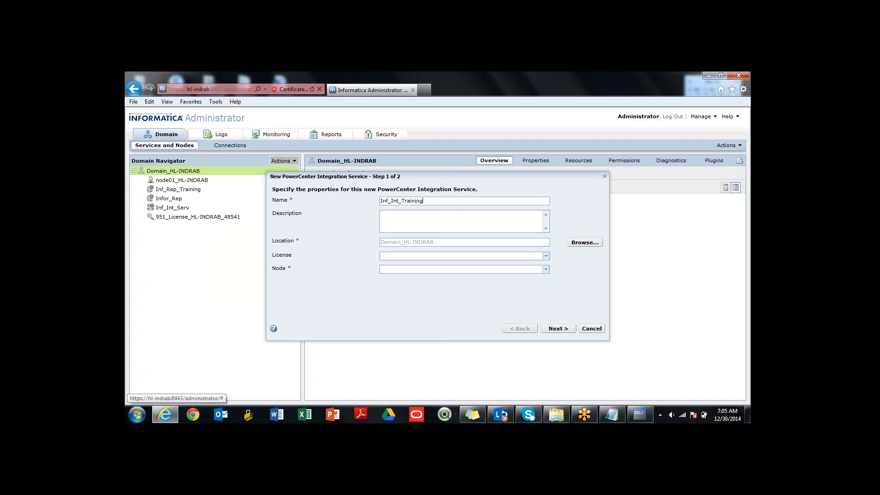
# - Assign the 951 license and the node01 node to the new integration service and continue to its repository settings
pyautogui.click(545, 256)
pyautogui.press('Return')
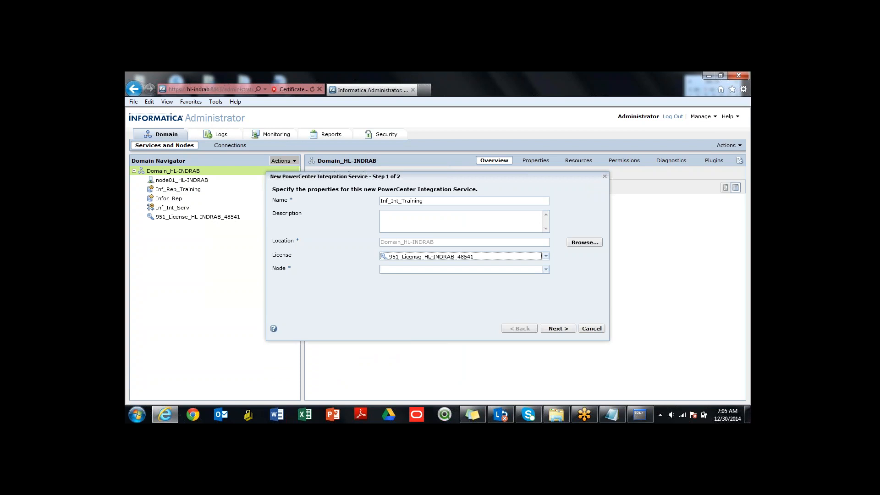
pyautogui.click(545, 270)
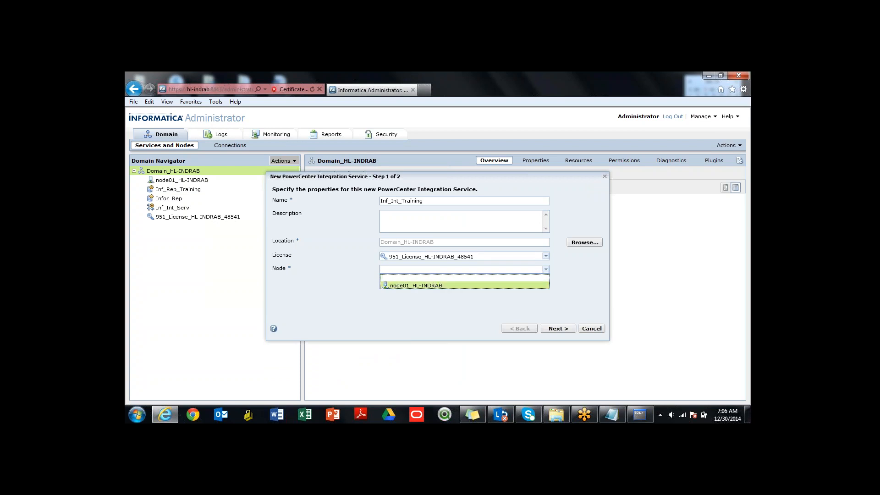
pyautogui.click(431, 285)
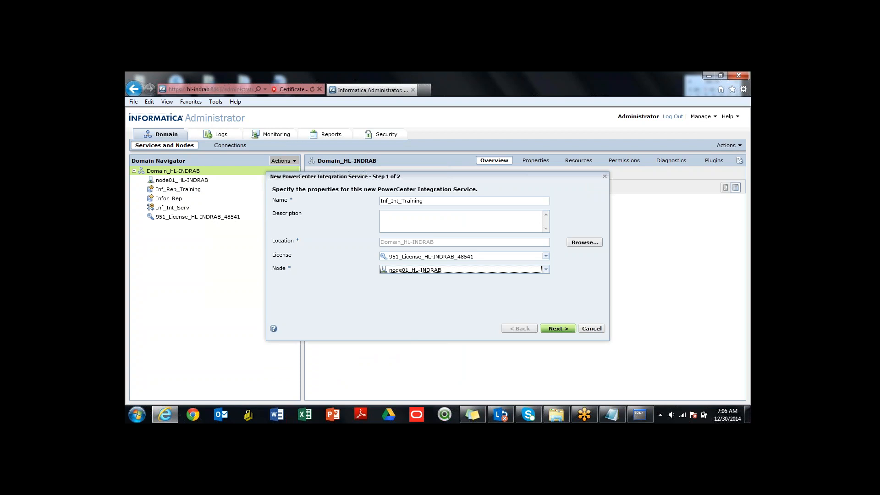
pyautogui.click(557, 328)
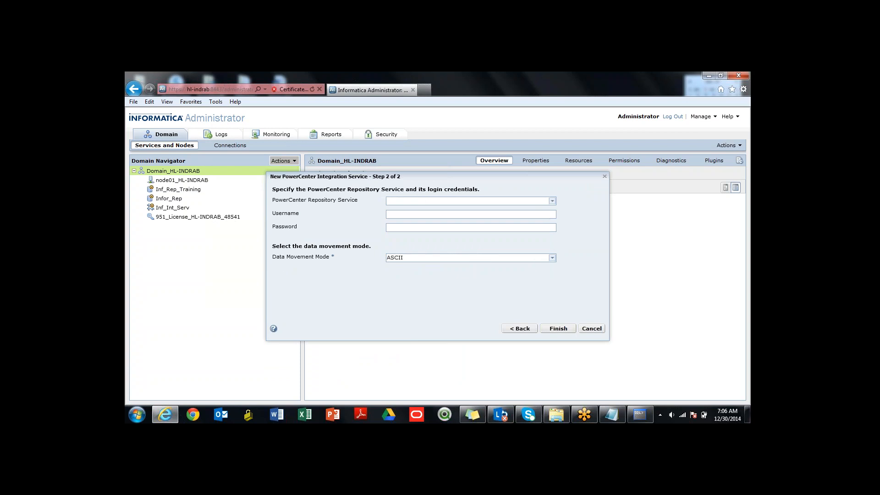
# - Associate the integration service with Inf_Rep_Training, enter the username Administrator and the account password, and finish the wizard with ASCII data movement
pyautogui.click(553, 202)
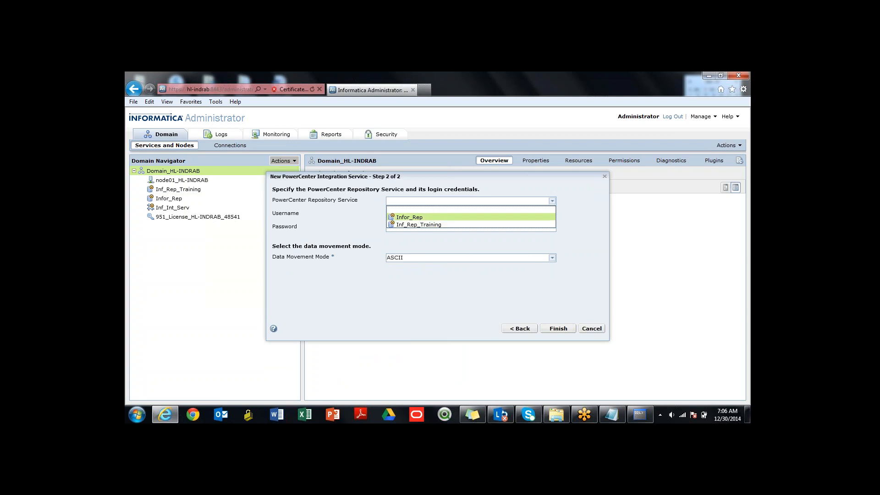
pyautogui.click(419, 225)
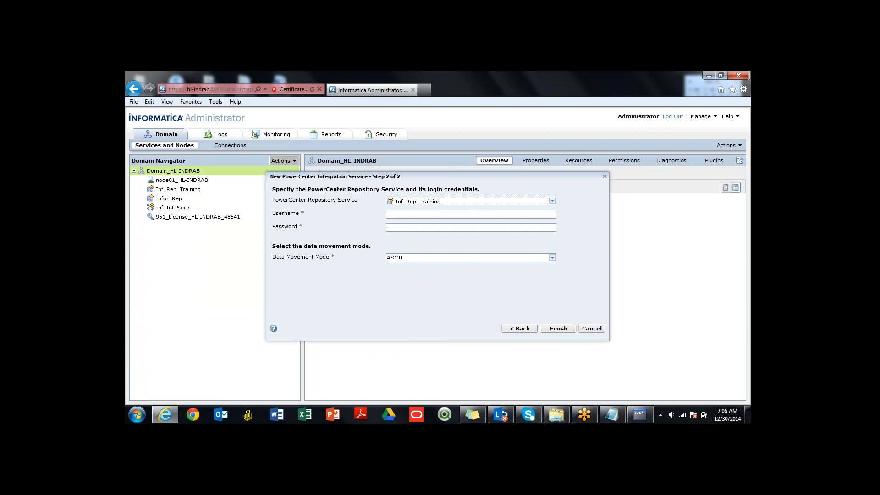
pyautogui.click(419, 214)
pyautogui.write('Admini')
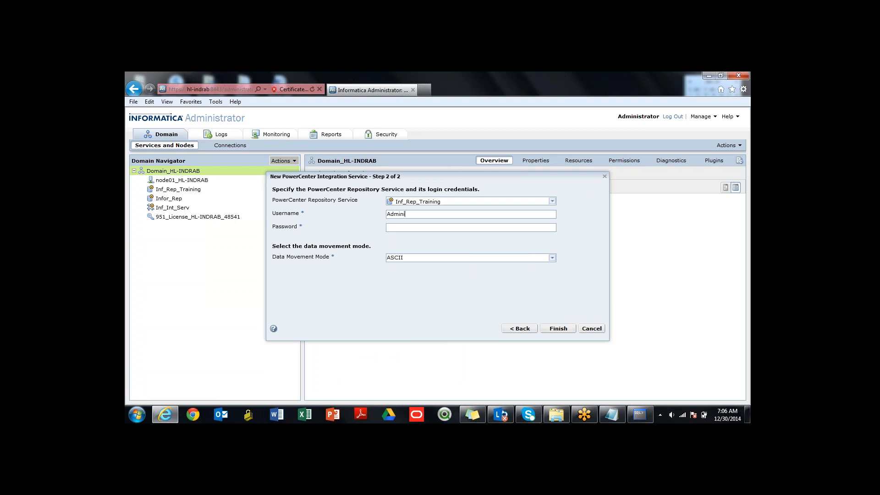
pyautogui.write('strator•••••')
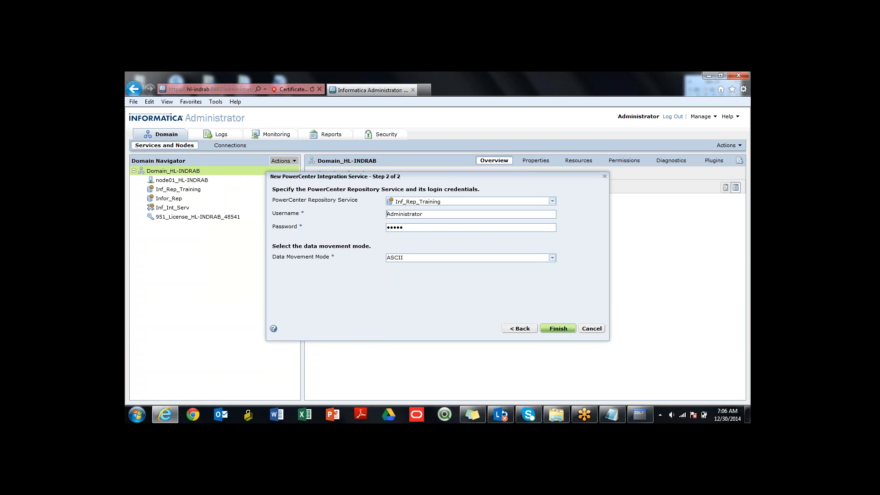
pyautogui.click(558, 328)
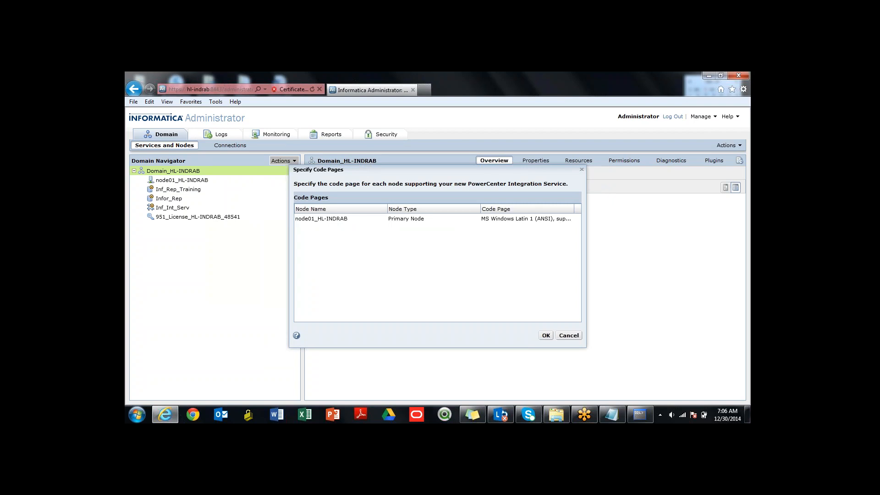
# - Accept the MS Windows Latin 1 code page for node01 and try to start the new Inf_Int_Training service
pyautogui.click(546, 335)
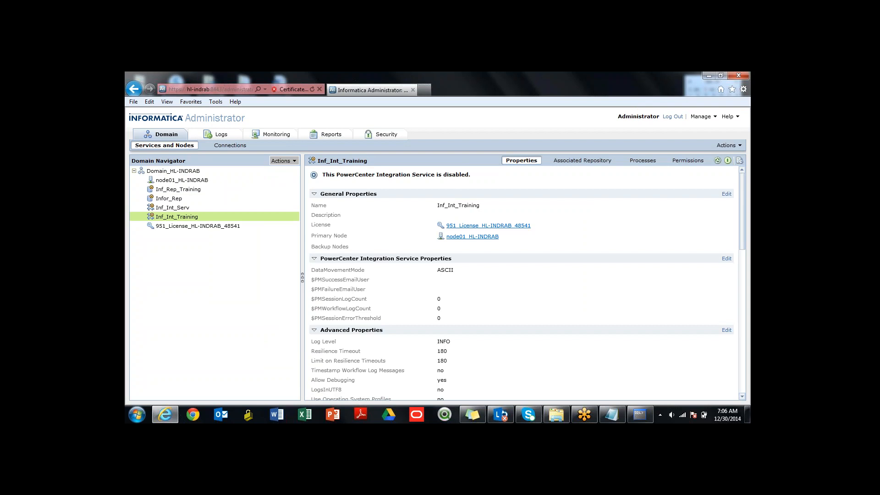
pyautogui.click(718, 160)
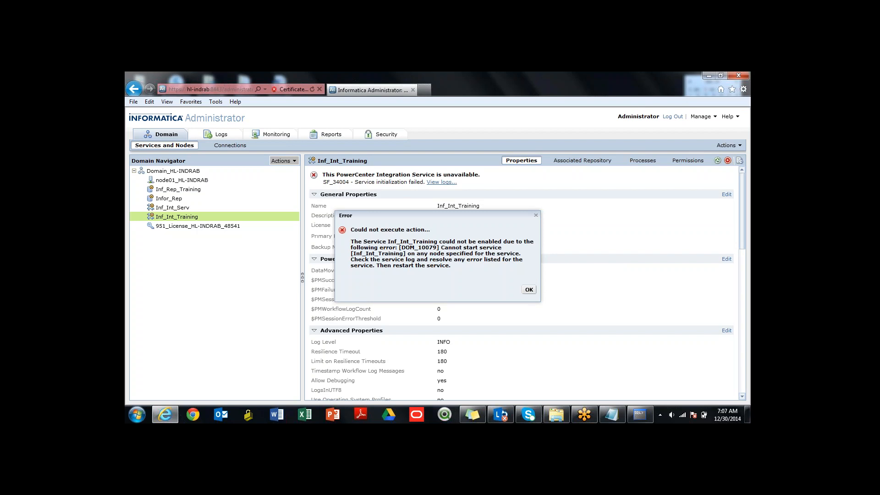
pyautogui.click(529, 289)
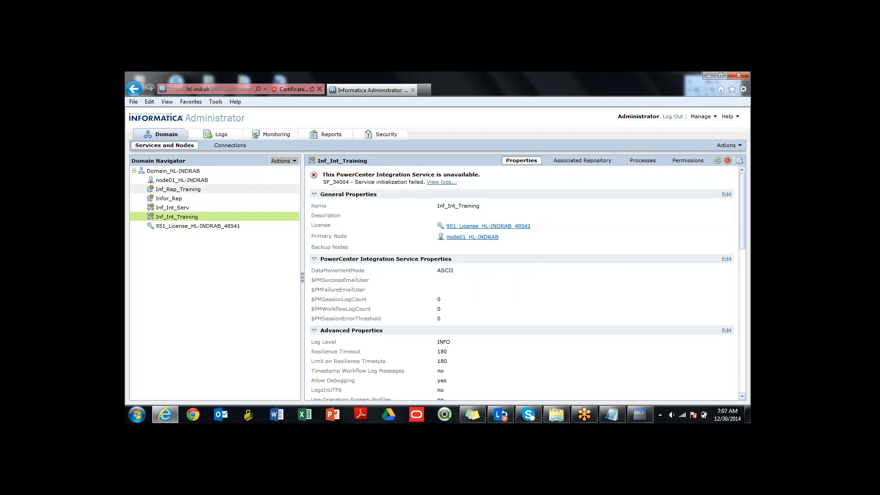
# - Set the operating mode of the Inf_Rep_Training repository service to Normal and restart the service
pyautogui.click(184, 189)
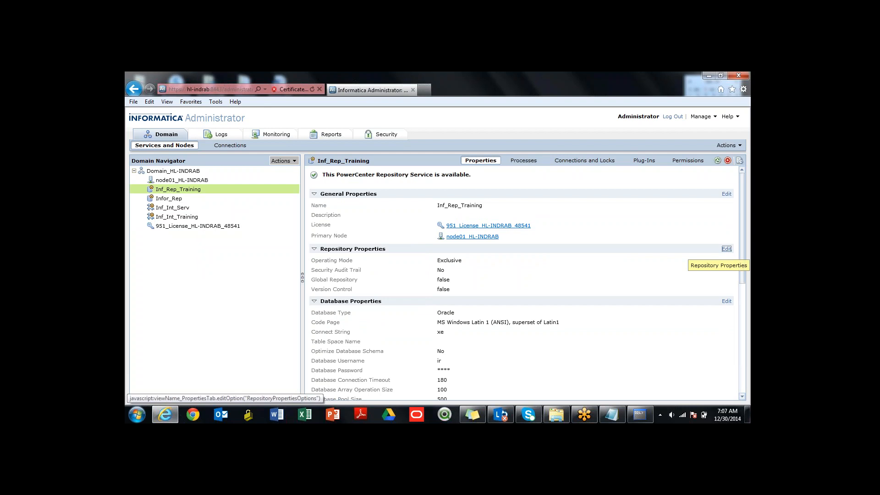
pyautogui.click(727, 249)
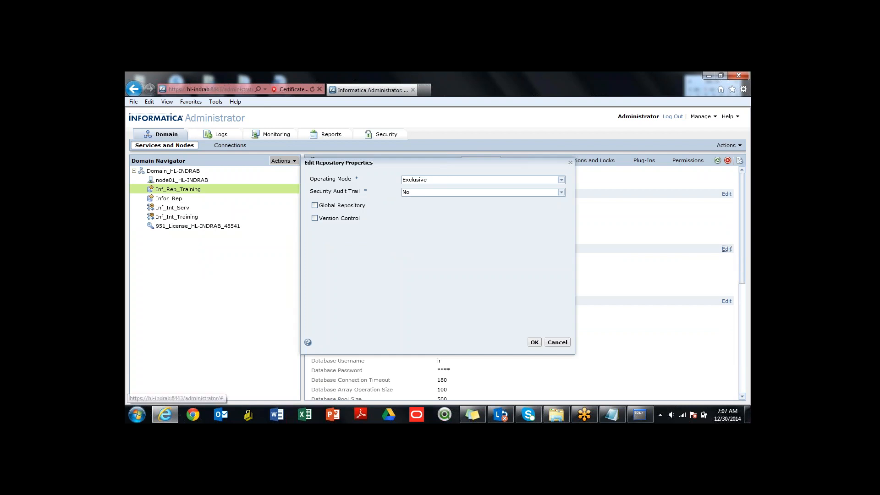
pyautogui.click(561, 180)
pyautogui.click(484, 196)
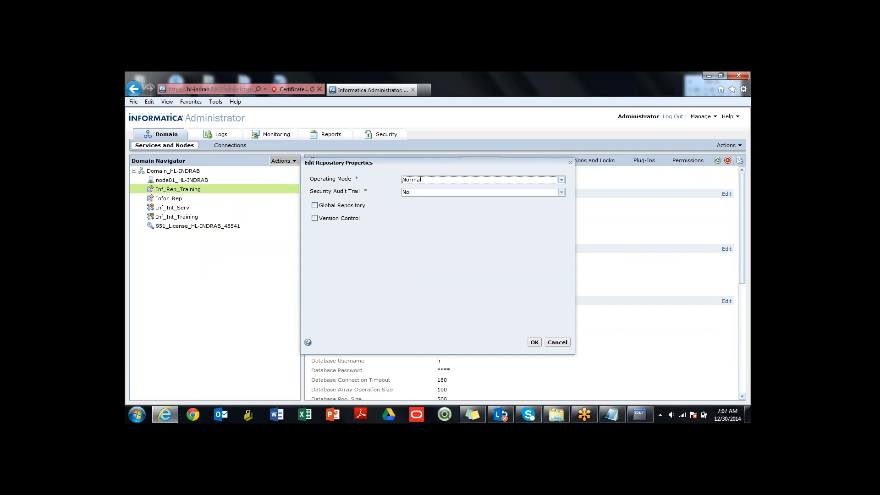
pyautogui.click(535, 342)
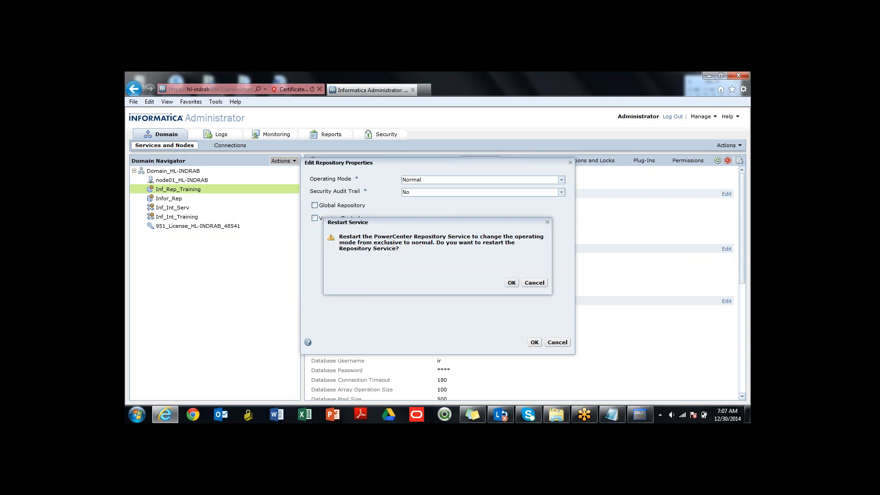
pyautogui.click(511, 283)
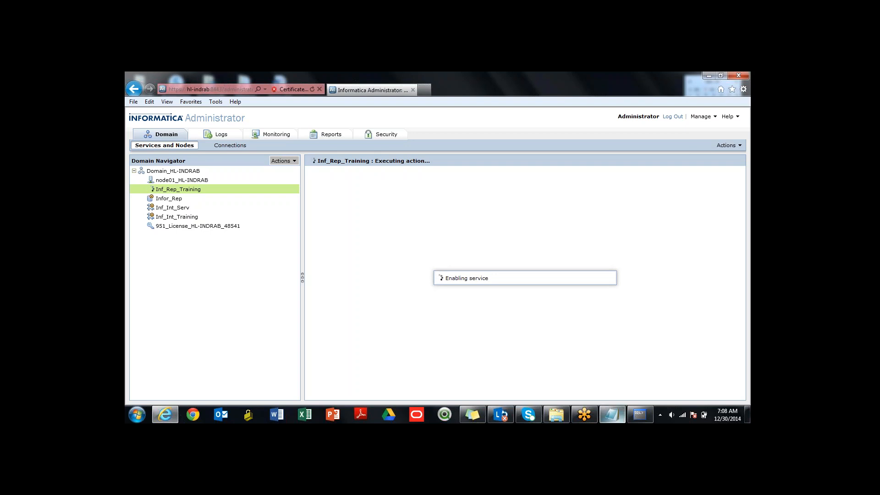
pyautogui.click(641, 415)
pyautogui.press('Up')
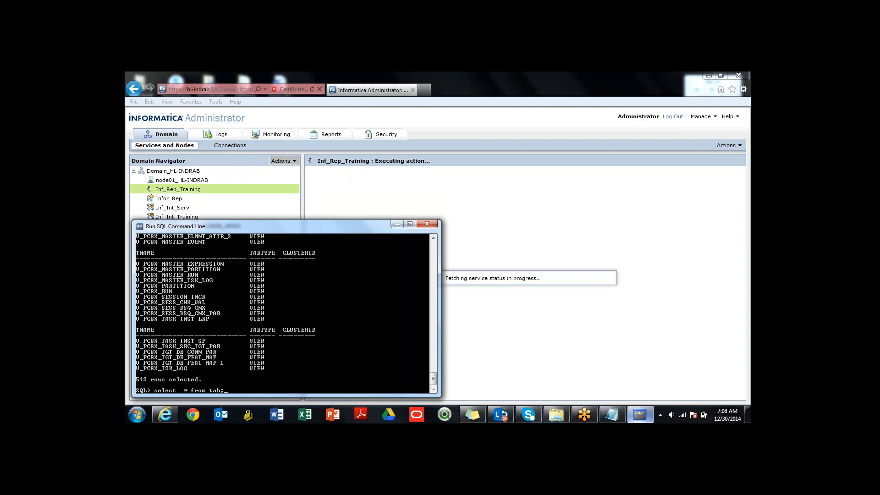
pyautogui.press('Escape')
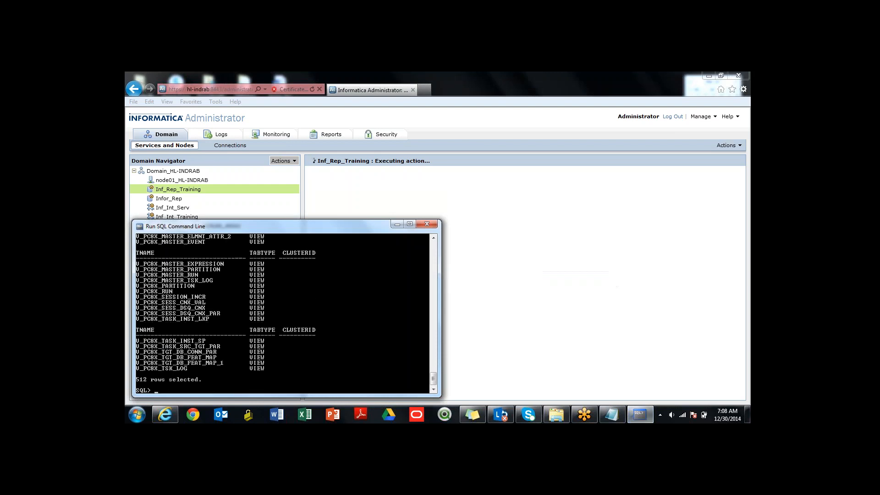
pyautogui.hotkey('alt', 'Tab')
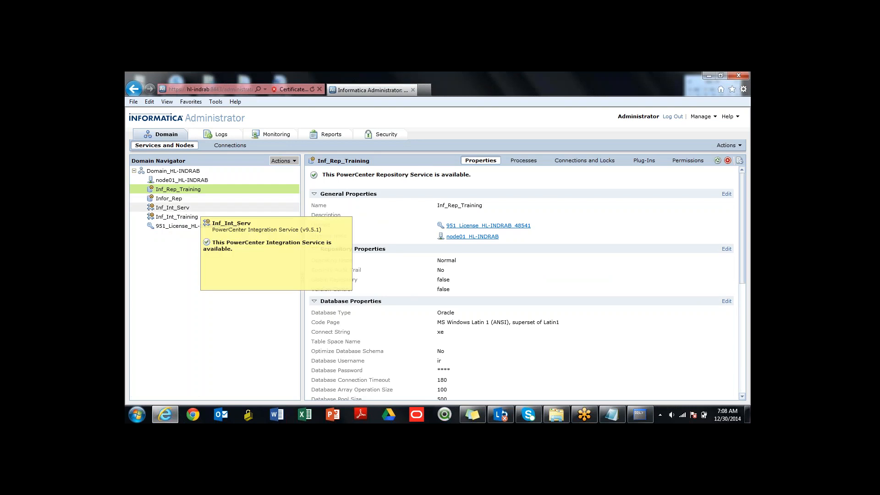
# - Recycle the Inf_Int_Training integration service with the Complete option, waiting for all processes to complete
pyautogui.click(194, 207)
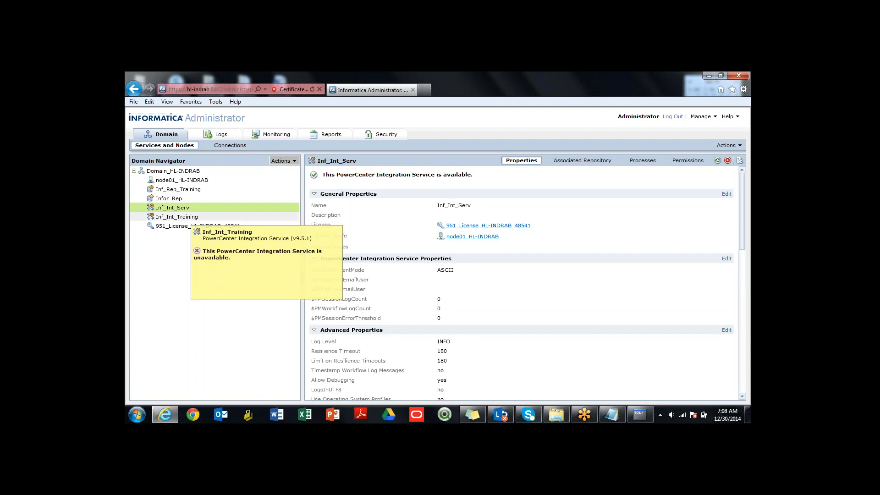
pyautogui.click(187, 218)
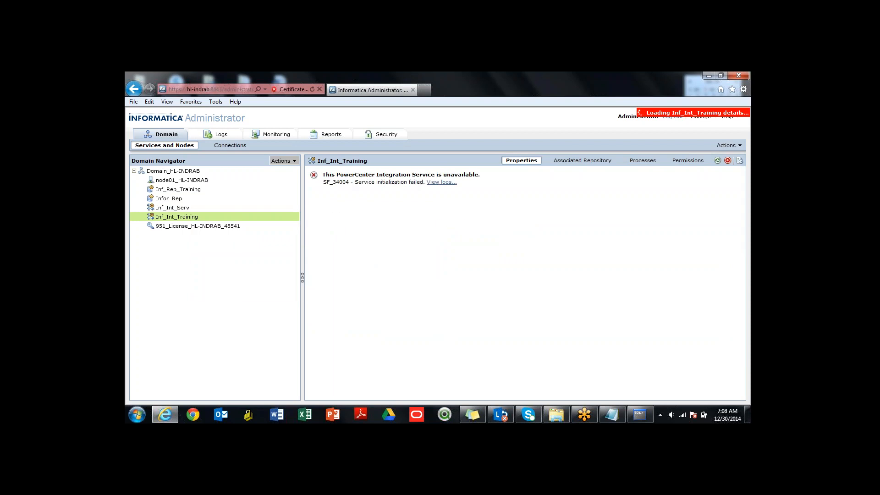
pyautogui.click(717, 161)
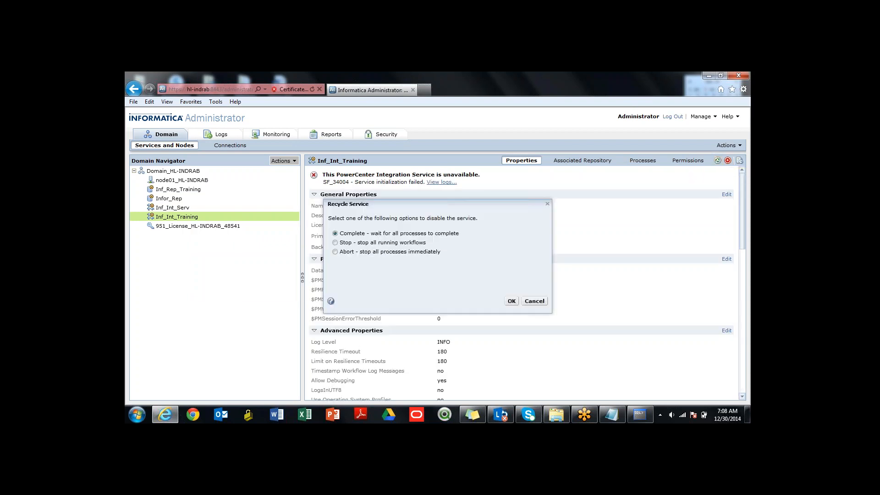
pyautogui.click(512, 300)
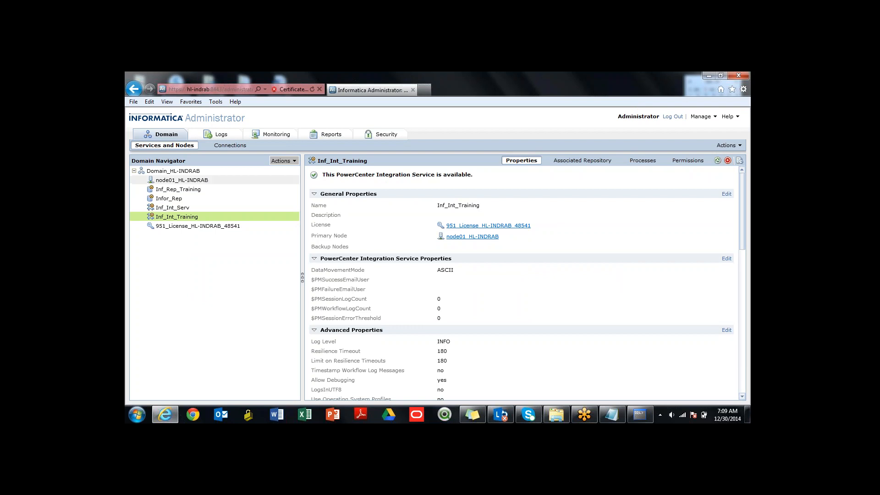
# - Show the domain overview and check the status of the Inf_Rep_Training and Inf_Int_Training services
pyautogui.click(208, 170)
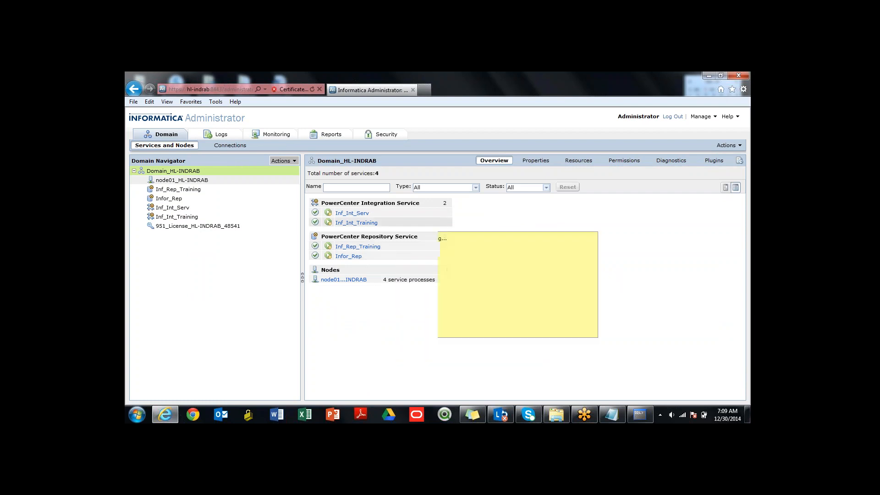
pyautogui.moveTo(378, 247)
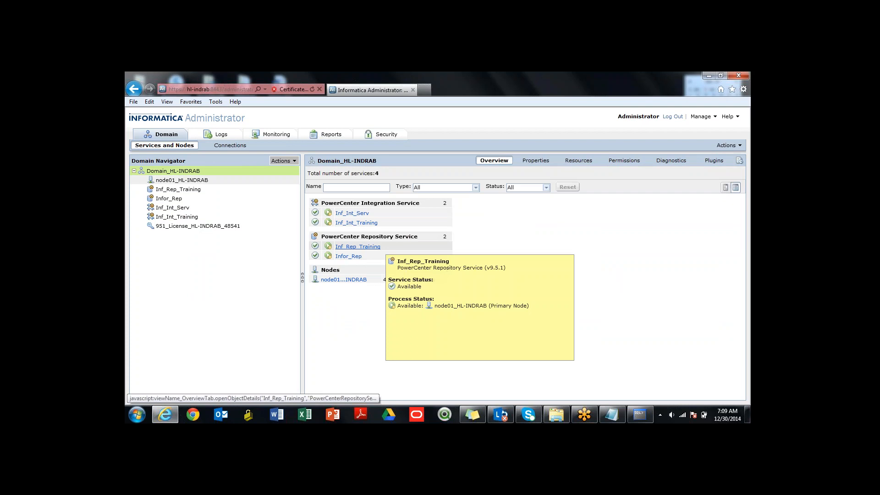
pyautogui.moveTo(362, 224)
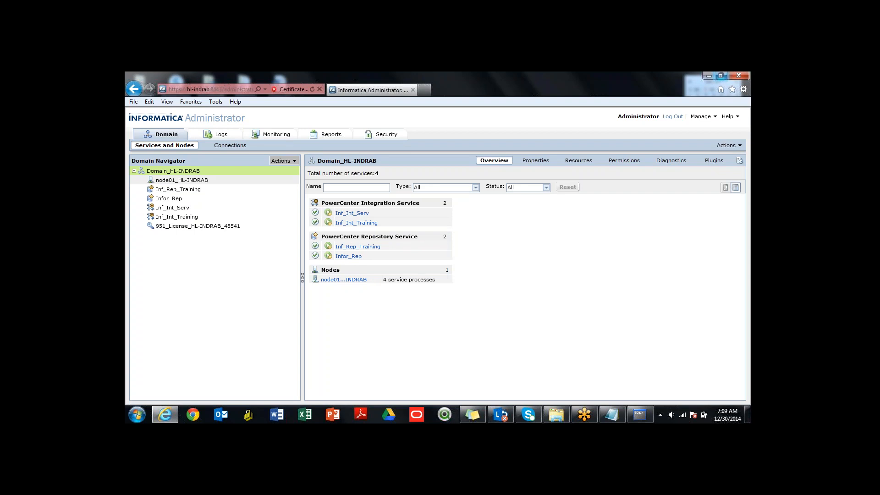
# - Restore the browser window to a smaller size and stretch its edges over most of the desktop
pyautogui.click(720, 75)
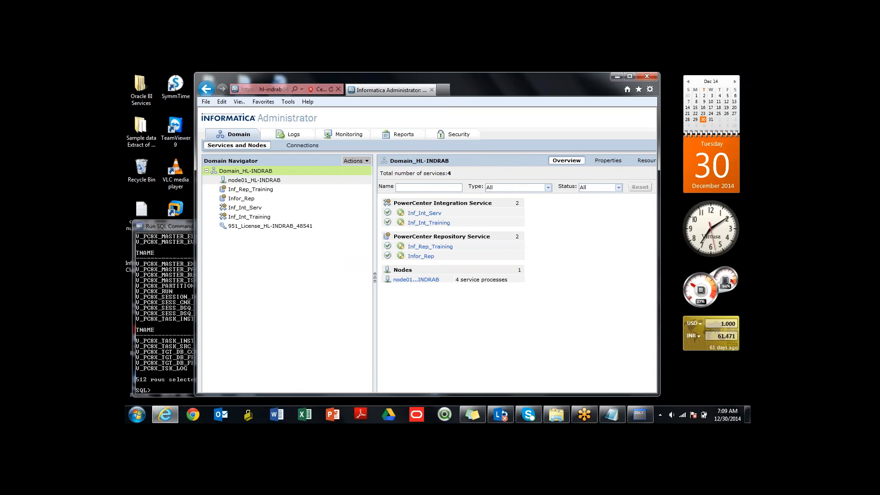
pyautogui.moveTo(659, 183); pyautogui.dragTo(706, 184)
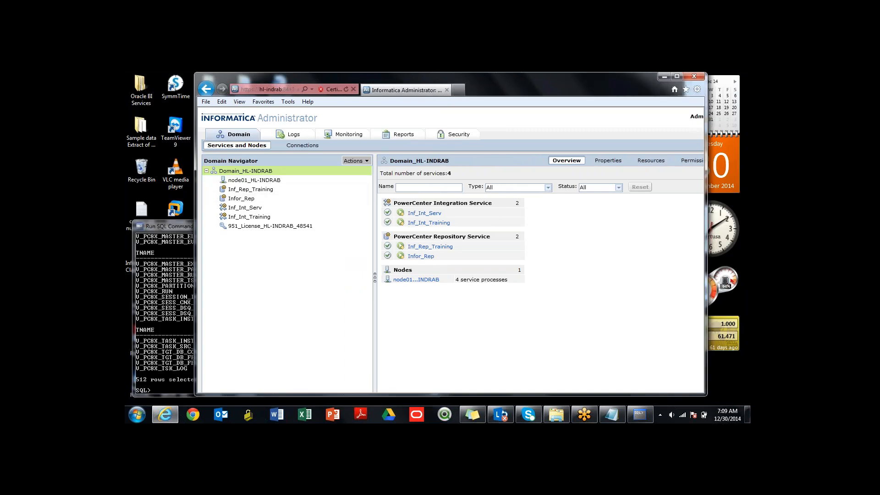
pyautogui.moveTo(195, 275); pyautogui.dragTo(127, 275)
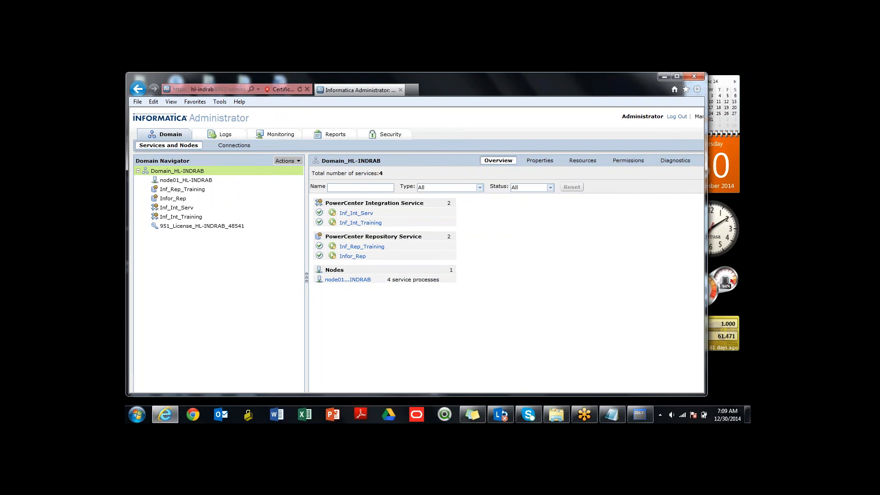
pyautogui.moveTo(435, 395); pyautogui.dragTo(435, 402)
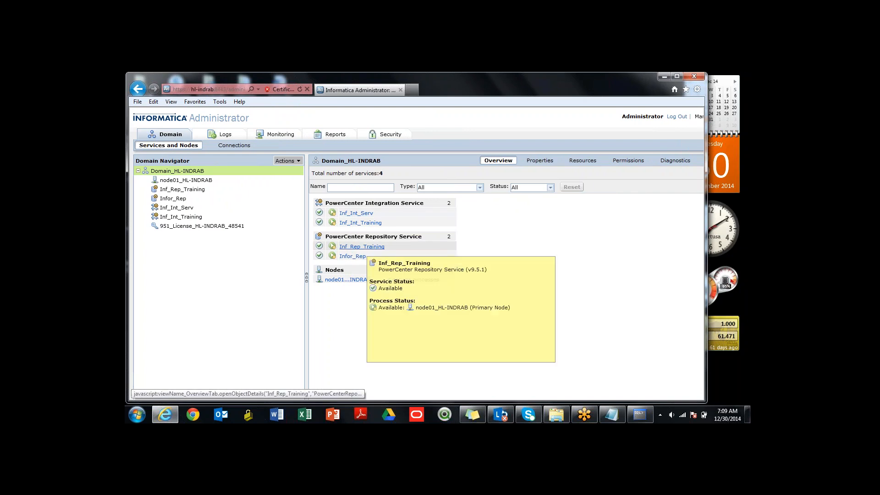
# - Review the Inf_Rep_Training service's properties, including its database username and connect string, and maximize the browser window
pyautogui.click(362, 246)
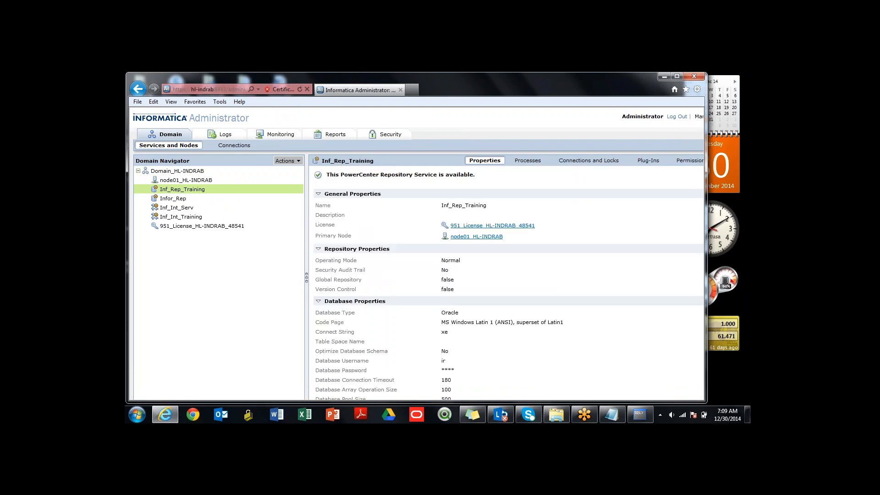
pyautogui.scroll(-5, 506, 279)
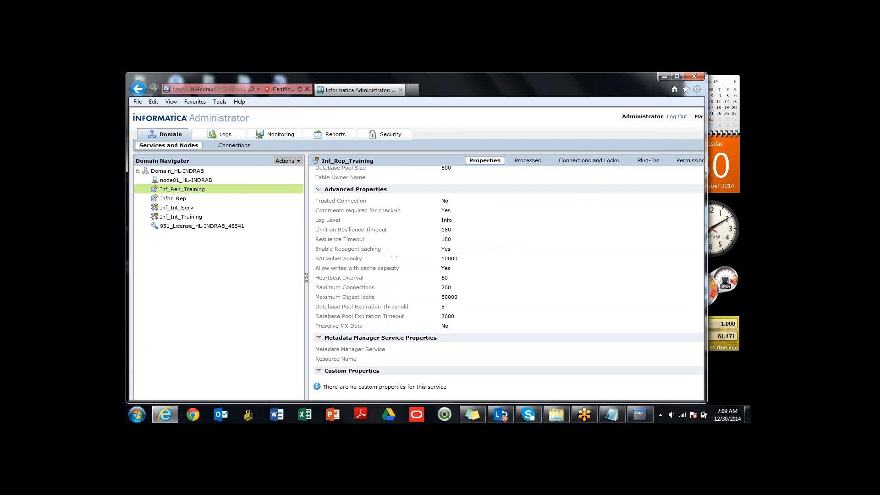
pyautogui.scroll(3, 506, 280)
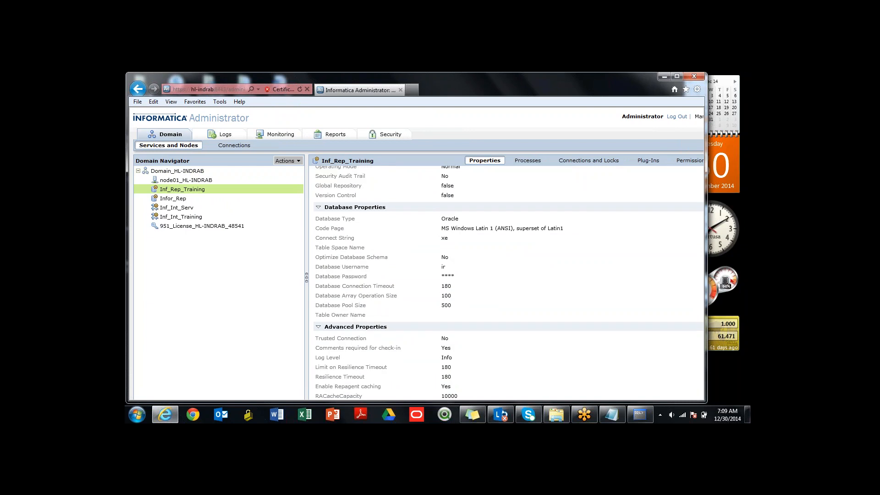
pyautogui.doubleClick(443, 267)
pyautogui.moveTo(441, 266); pyautogui.dragTo(446, 266)
pyautogui.doubleClick(444, 238)
pyautogui.moveTo(442, 238); pyautogui.dragTo(448, 238)
pyautogui.scroll(-5, 509, 279)
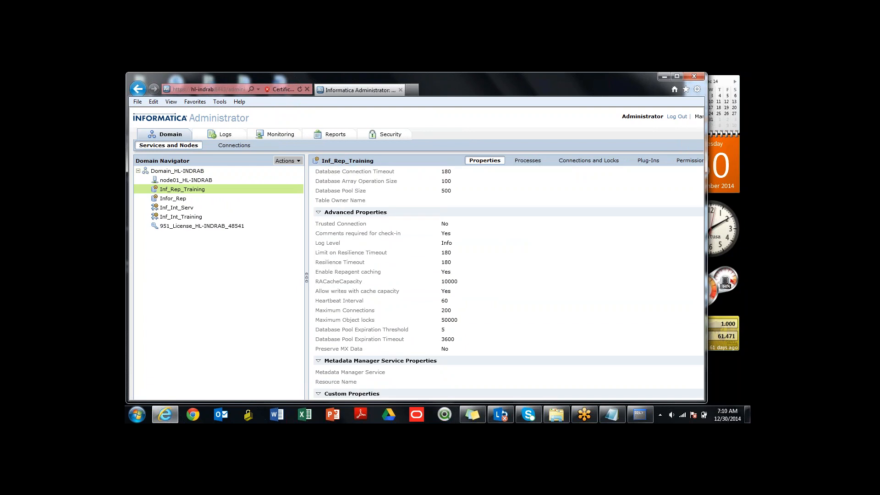
pyautogui.scroll(9, 509, 280)
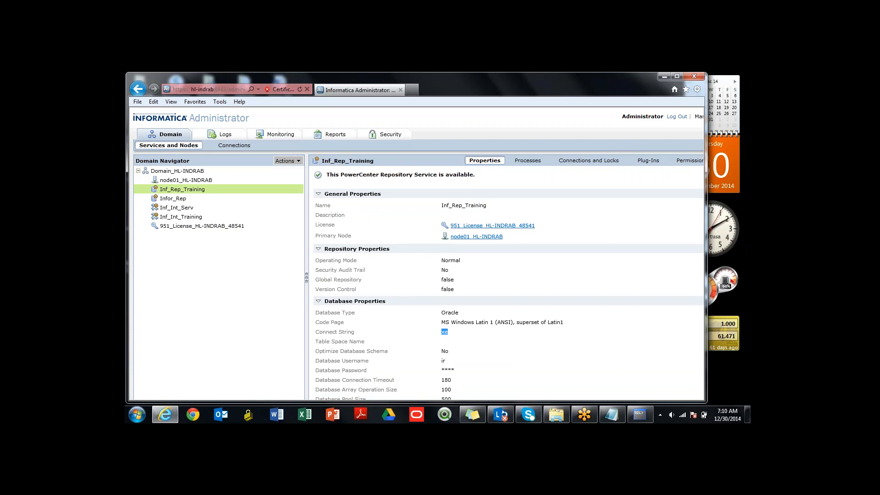
pyautogui.click(573, 275)
pyautogui.click(676, 76)
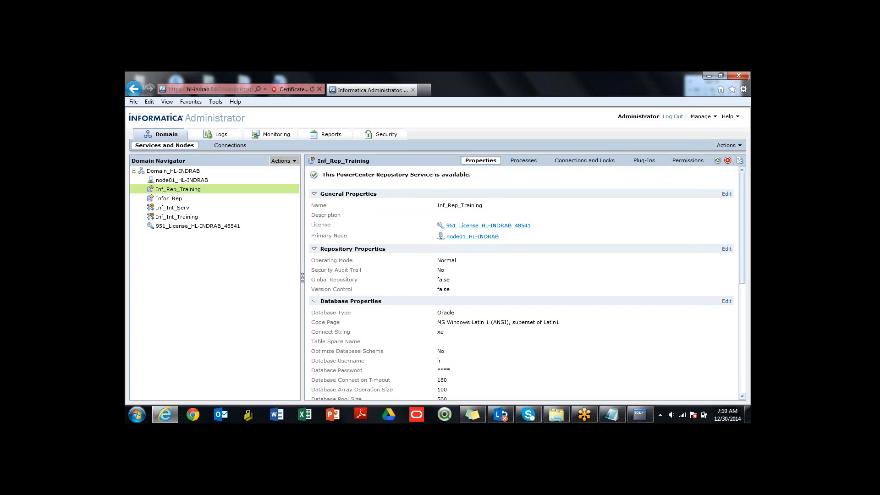
# - Disable the Inf_Rep_Training repository service with the Complete option and enable it again
pyautogui.click(728, 145)
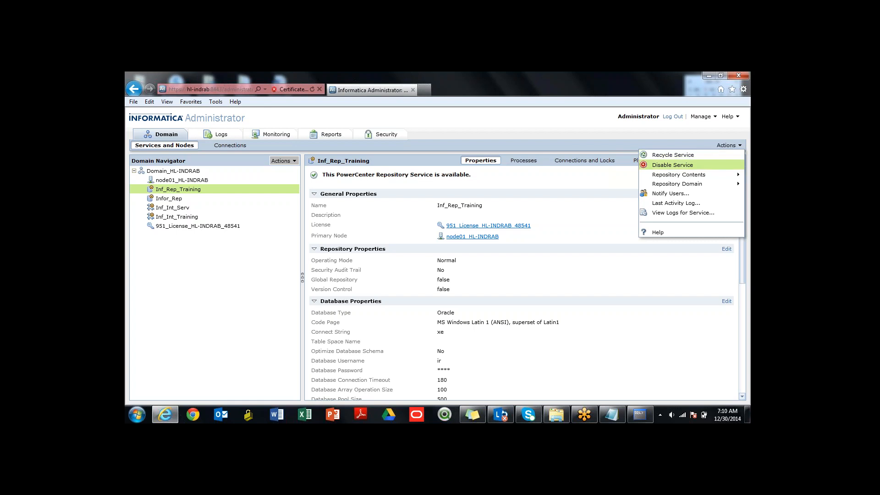
pyautogui.click(672, 165)
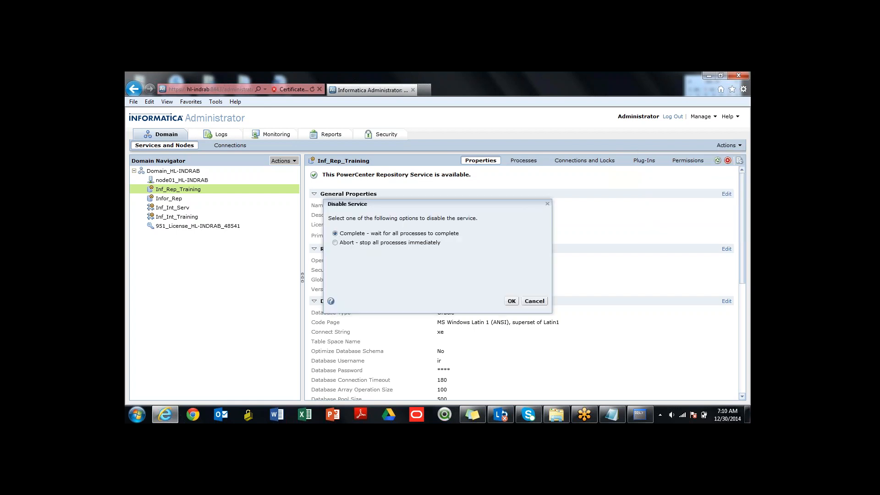
pyautogui.click(512, 301)
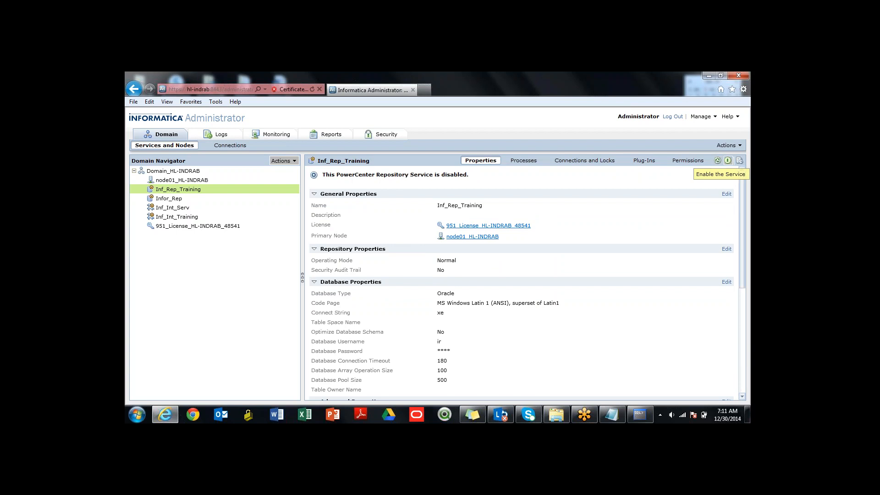
pyautogui.click(727, 145)
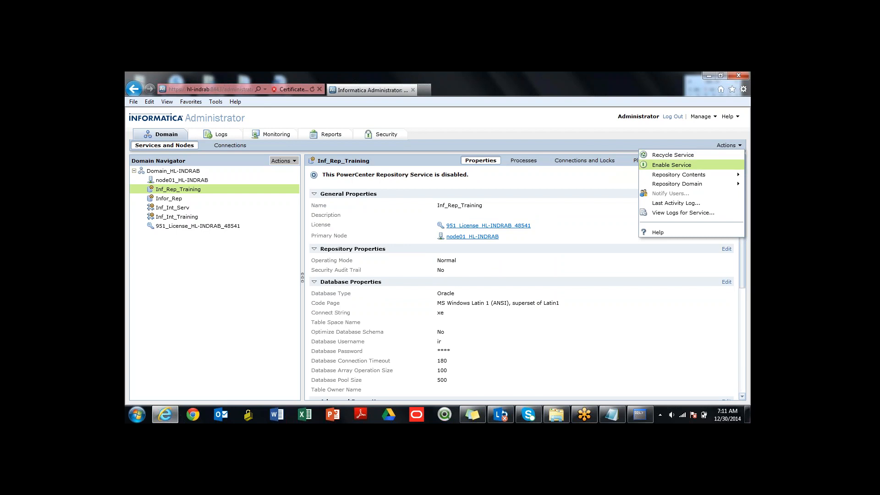
pyautogui.click(671, 165)
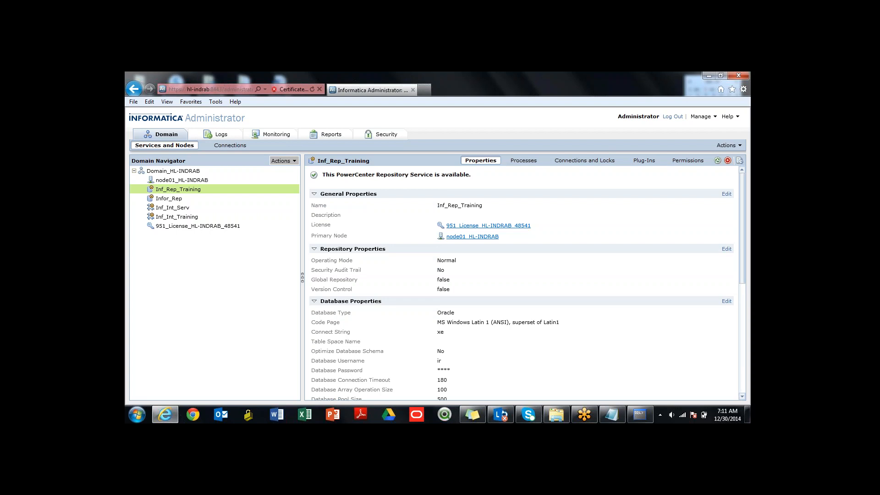
# - Examine the domain logs for service manager and user management entries
pyautogui.click(216, 134)
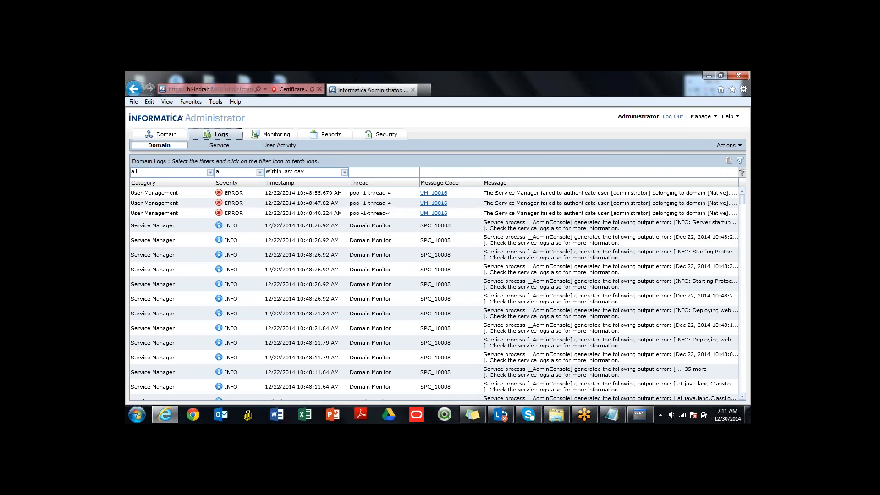
pyautogui.moveTo(742, 199); pyautogui.dragTo(742, 349)
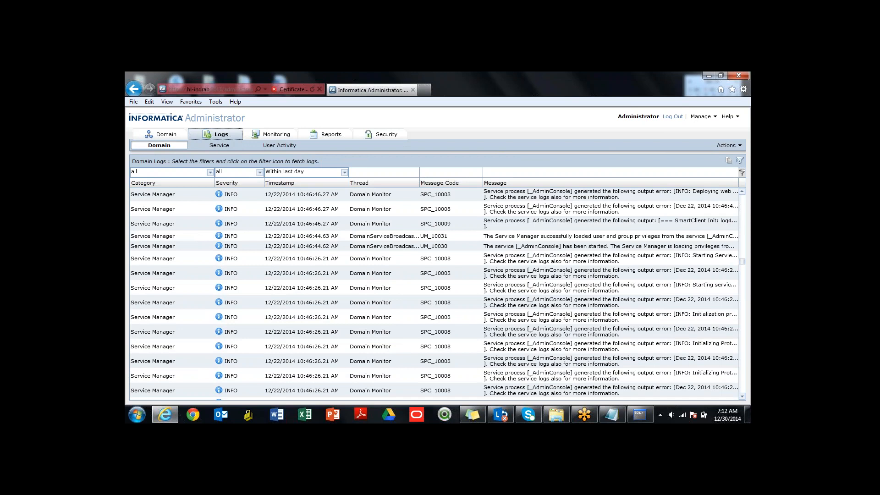
# - Review the Inf_Rep_Training service's processes, and the Inf_Int_Training service's properties and associated repository
pyautogui.click(161, 134)
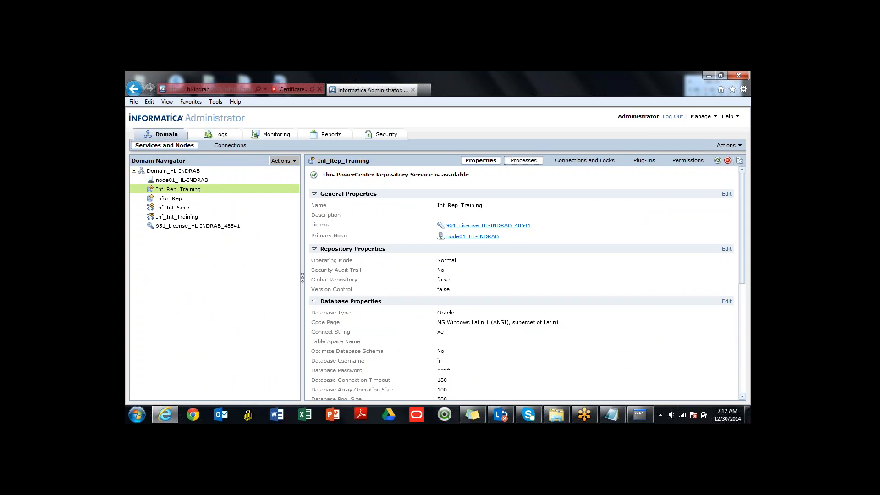
pyautogui.click(523, 160)
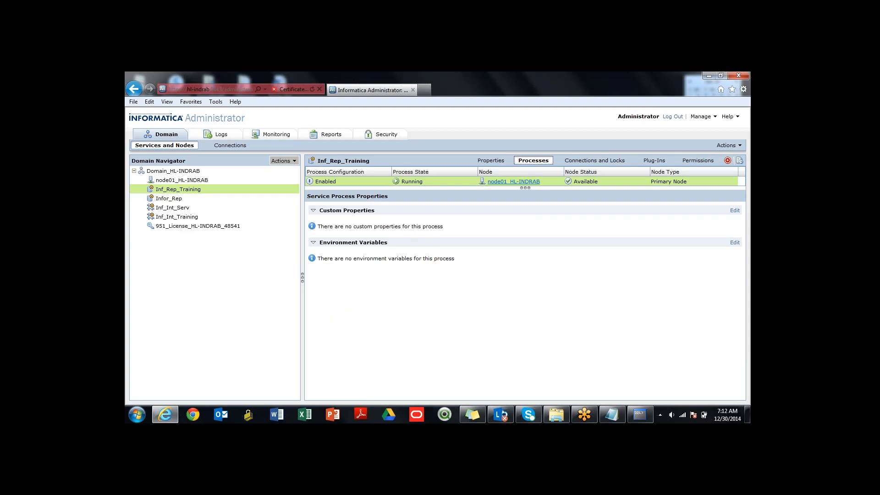
pyautogui.click(177, 217)
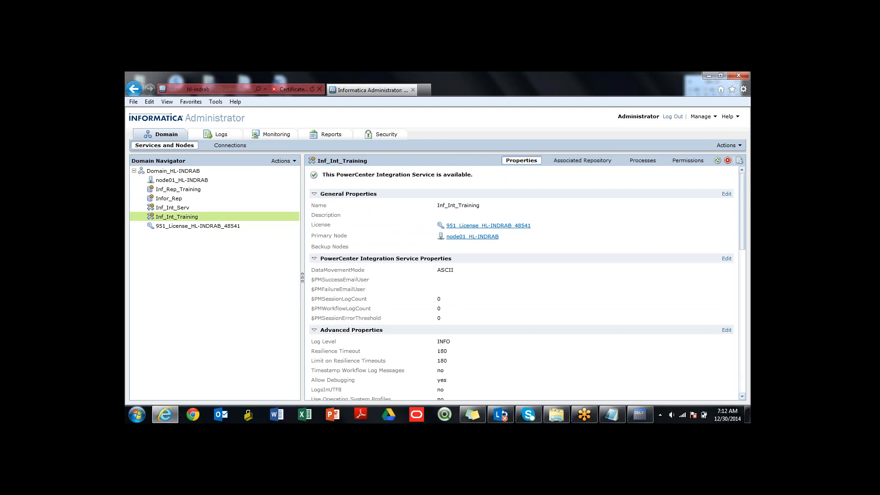
pyautogui.scroll(-10, 522, 282)
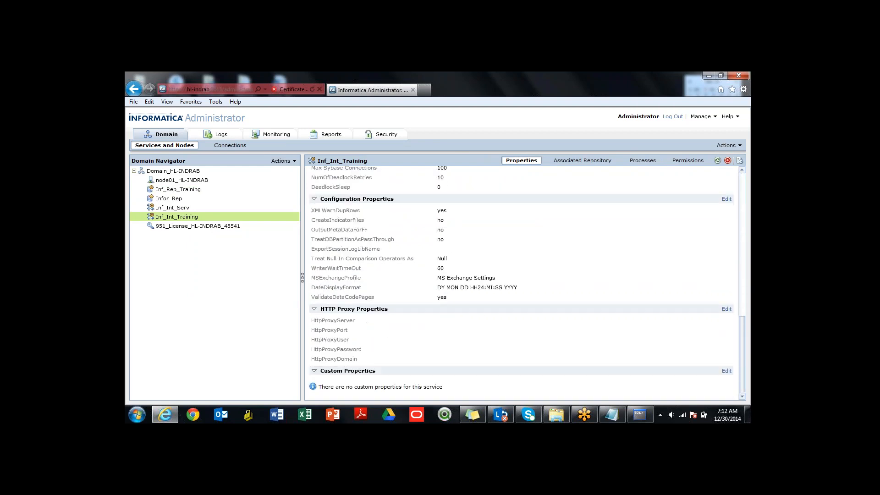
pyautogui.scroll(8, 523, 280)
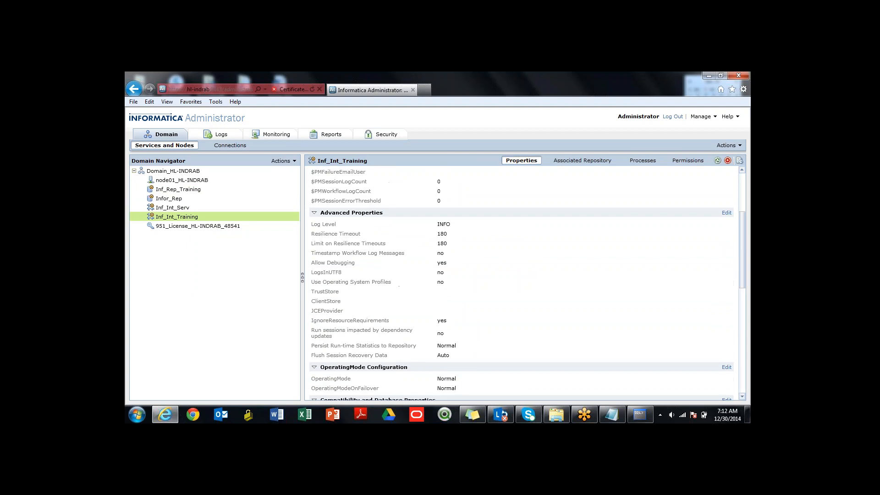
pyautogui.scroll(-5, 523, 280)
pyautogui.scroll(12, 523, 280)
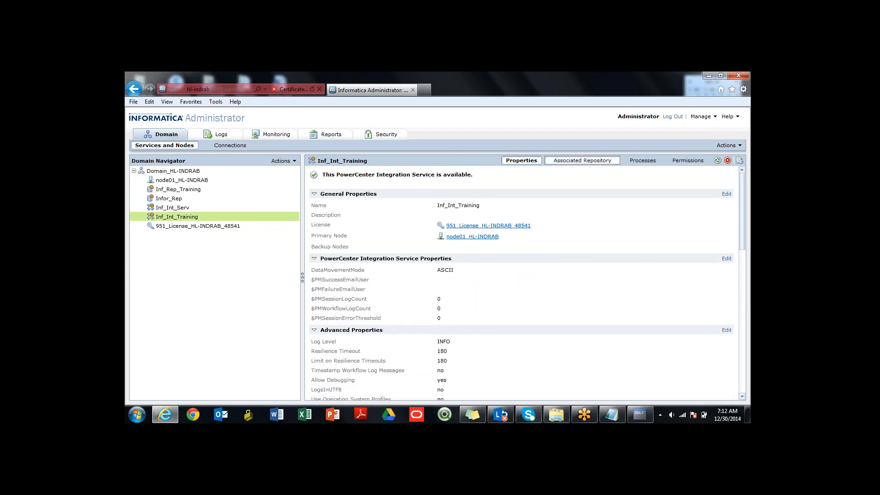
pyautogui.click(582, 160)
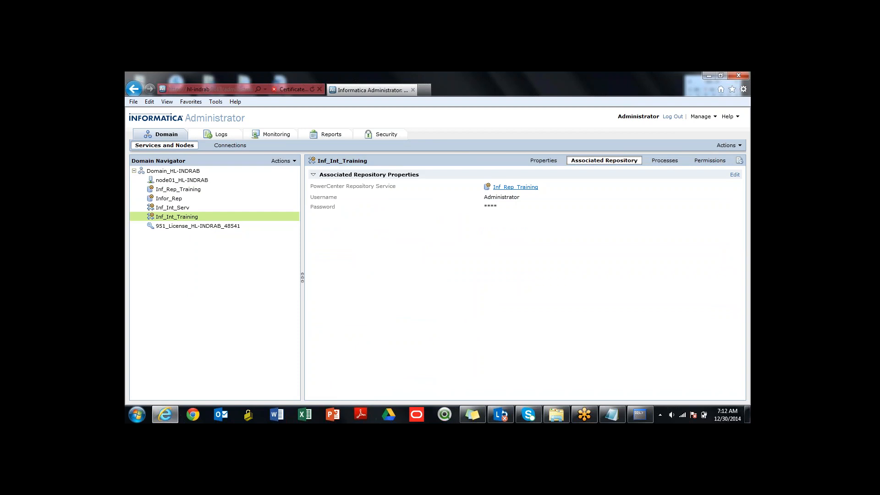
# - Launch PowerCenter Repository Manager from the Informatica 9.5.1 client programs, dismiss the startup tip and maximize its window
pyautogui.press('super')
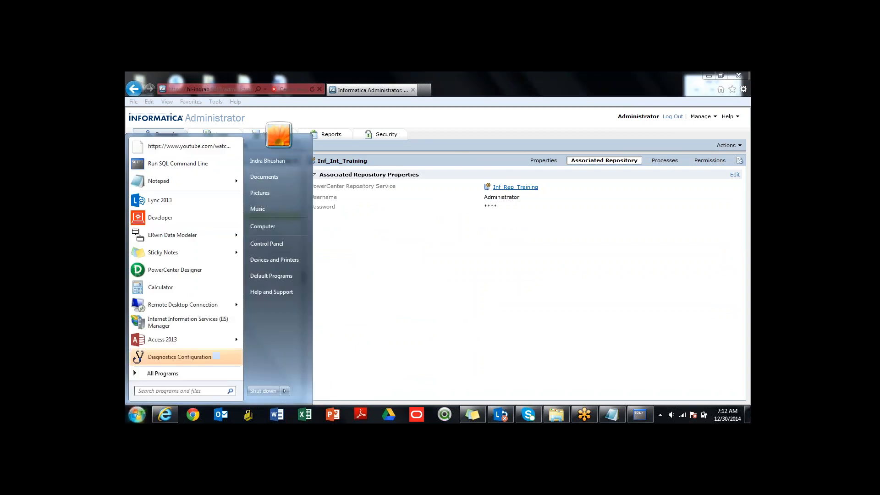
pyautogui.click(163, 373)
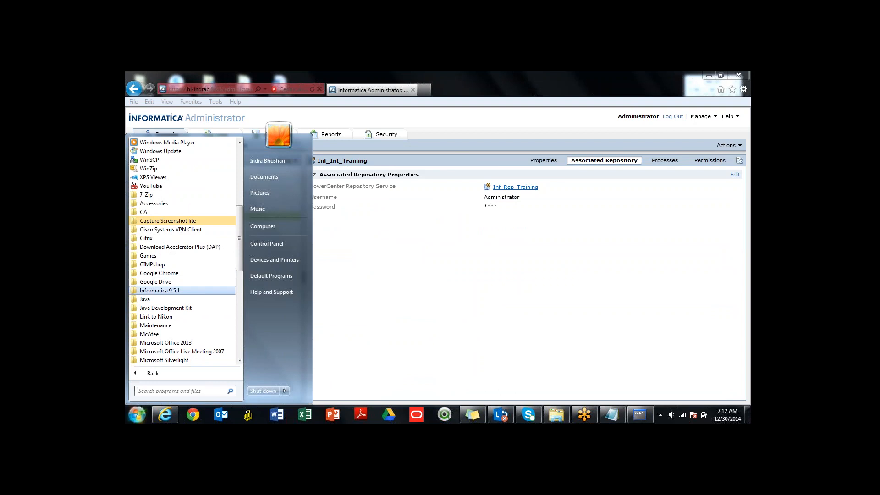
pyautogui.click(160, 291)
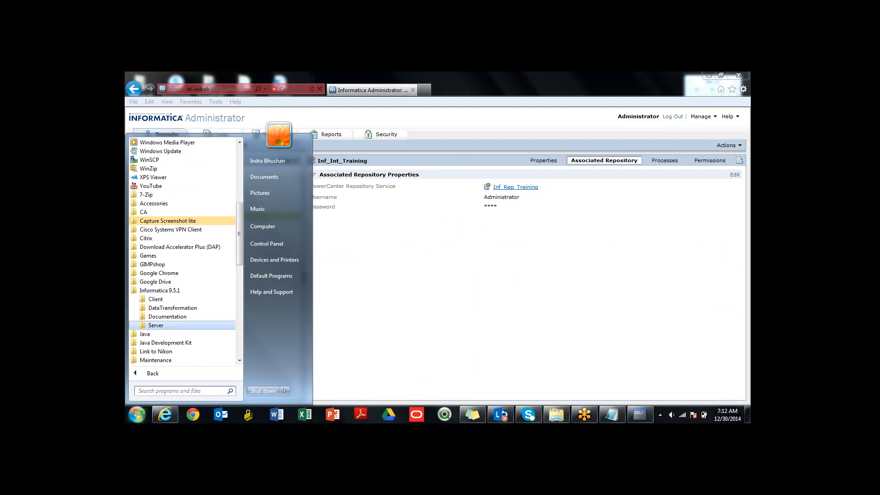
pyautogui.click(155, 299)
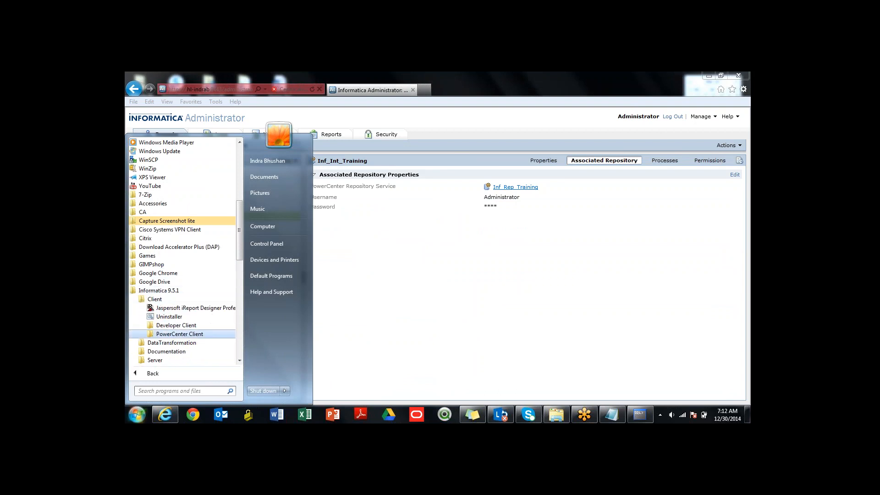
pyautogui.click(180, 334)
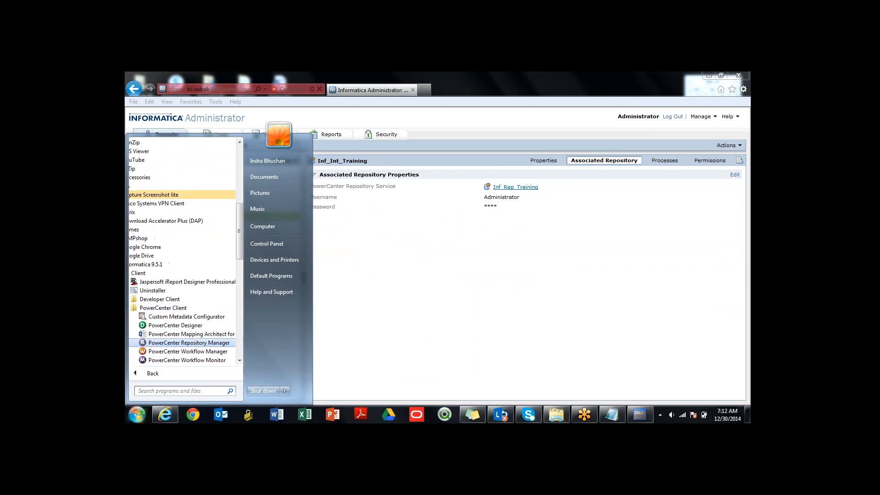
pyautogui.click(189, 343)
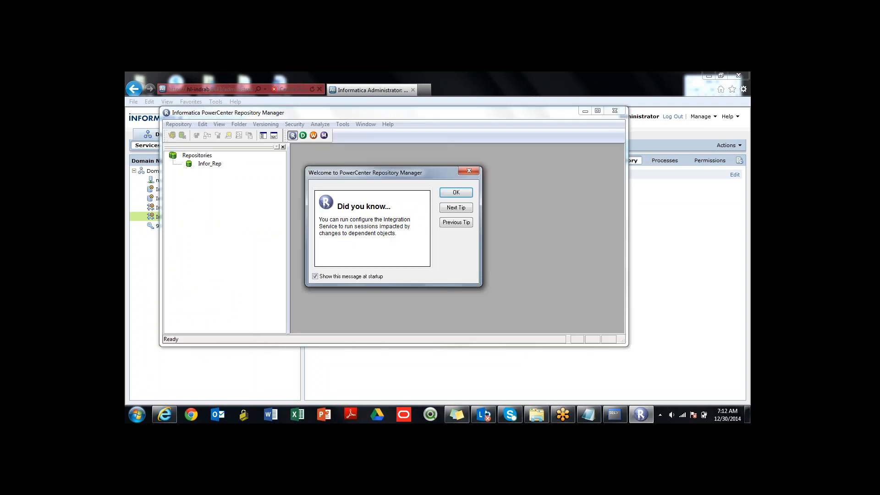
pyautogui.click(456, 193)
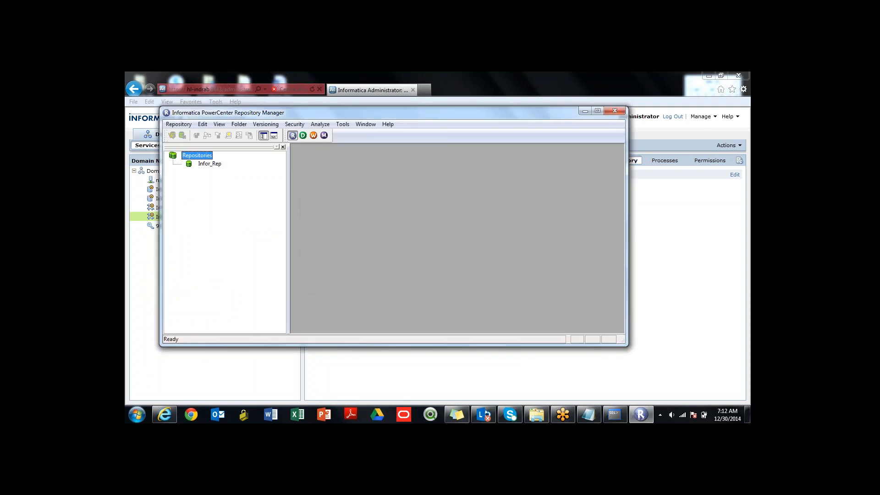
pyautogui.click(598, 111)
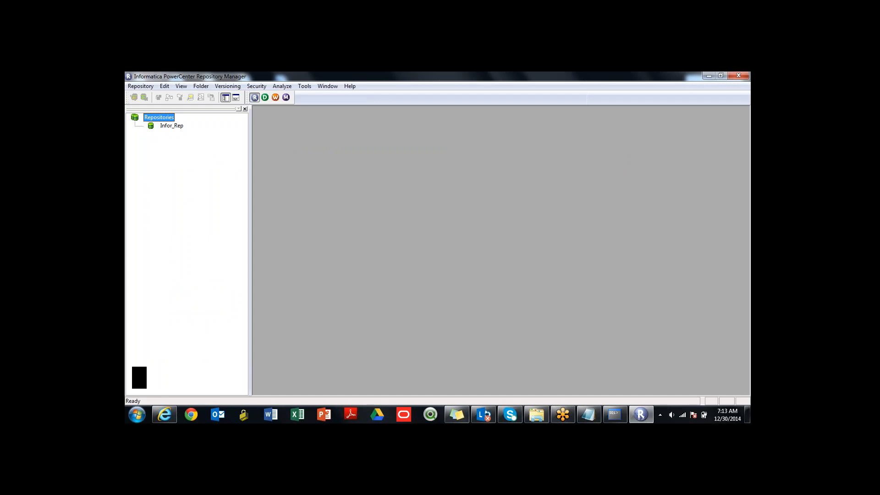
pyautogui.click(172, 126)
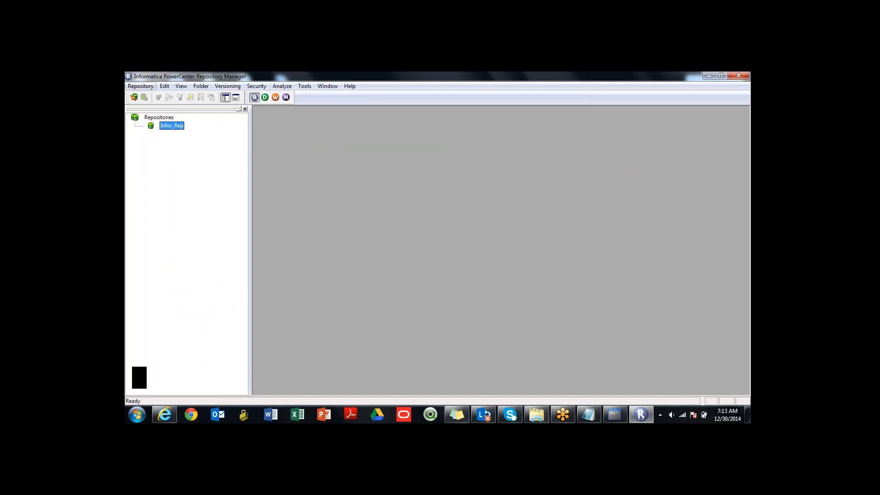
pyautogui.click(140, 86)
pyautogui.click(155, 128)
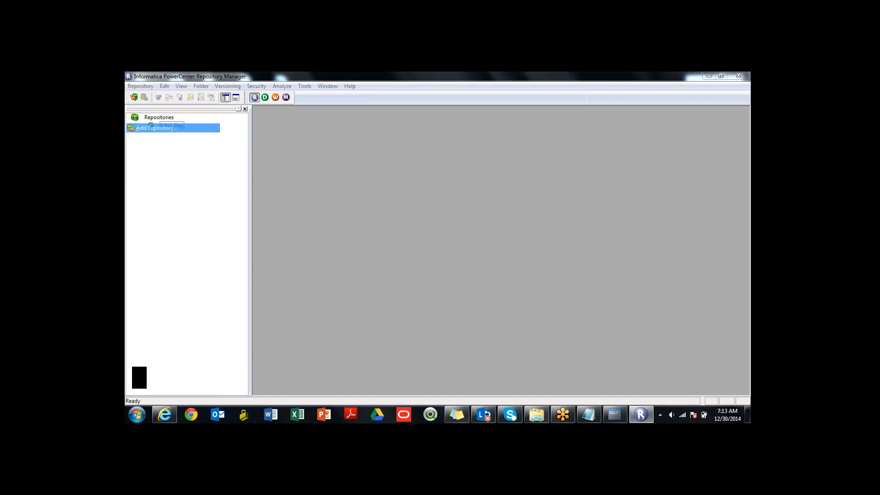
pyautogui.press('Tab')
pyautogui.write('A')
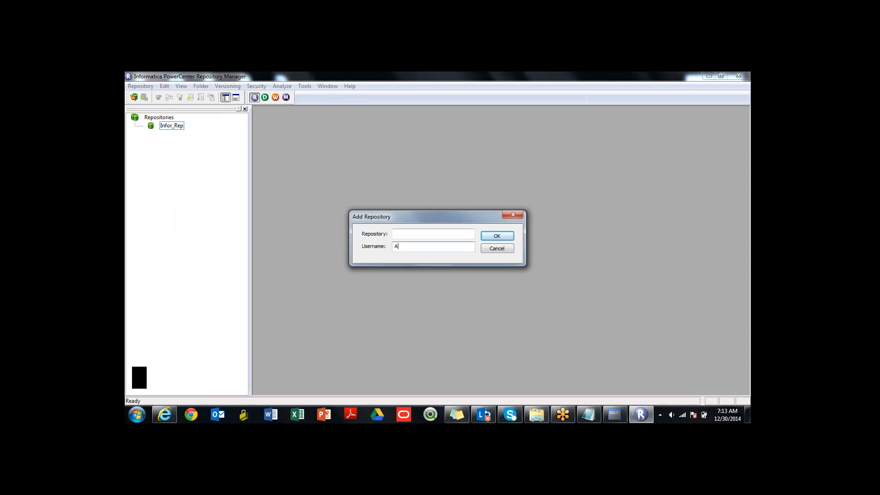
pyautogui.press('BackSpace')
pyautogui.hotkey('shift', 'Tab')
pyautogui.write('Administratoinfor')
pyautogui.press('BackSpace')
pyautogui.press('BackSpace')
pyautogui.press('BackSpace')
pyautogui.press('BackSpace')
pyautogui.hotkey('shift', 'Tab')
pyautogui.press('Escape')
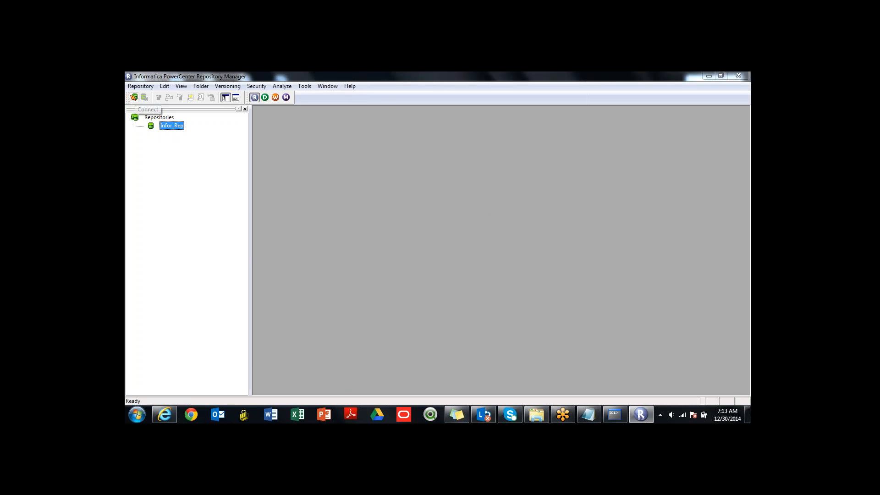
pyautogui.click(134, 97)
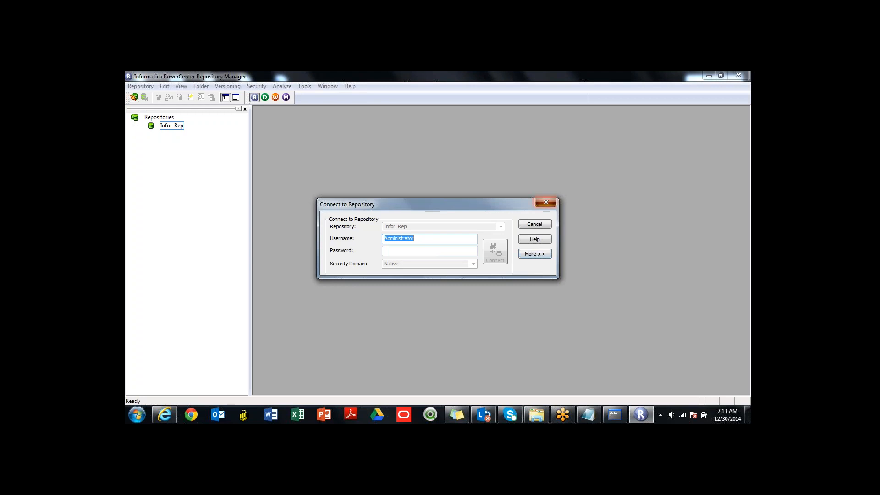
pyautogui.click(546, 203)
pyautogui.click(160, 117)
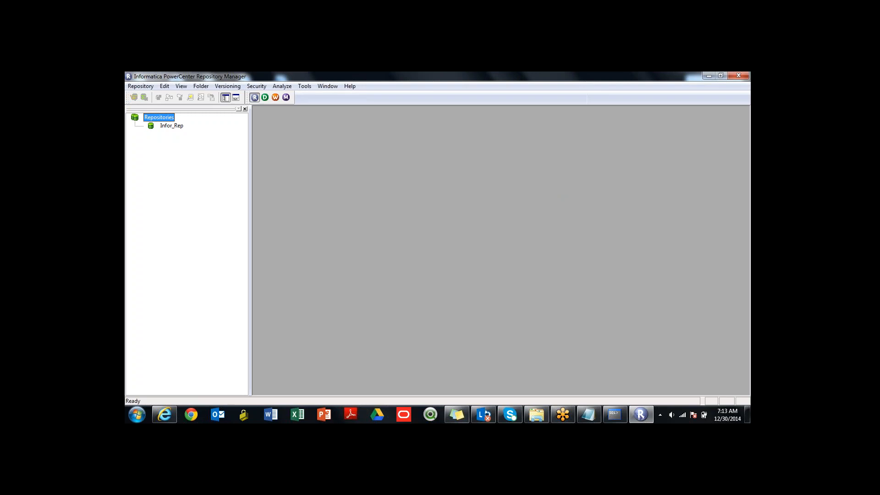
pyautogui.rightClick(160, 117)
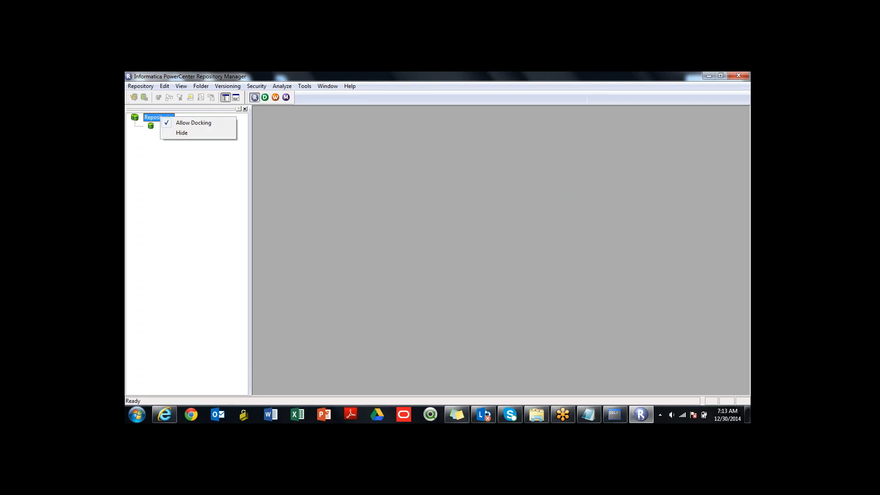
# - Add the repository Inf_Rep_Training with the username Administrator to the list of repositories
pyautogui.click(141, 86)
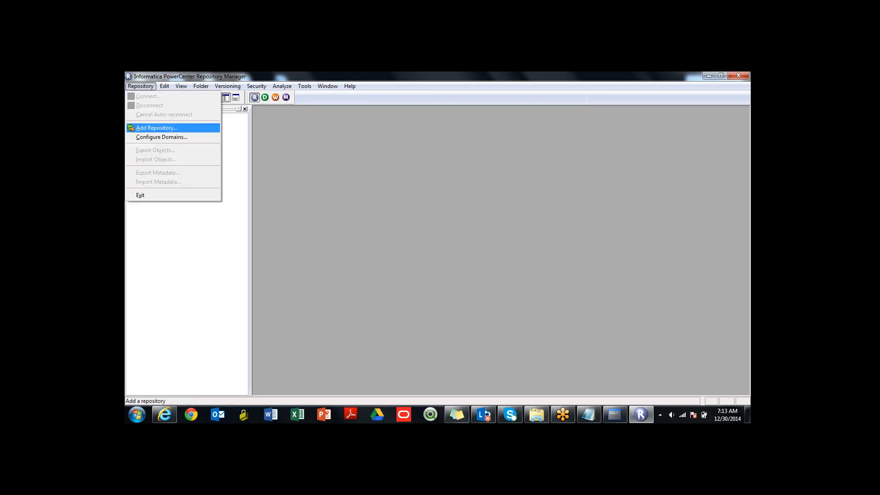
pyautogui.click(156, 128)
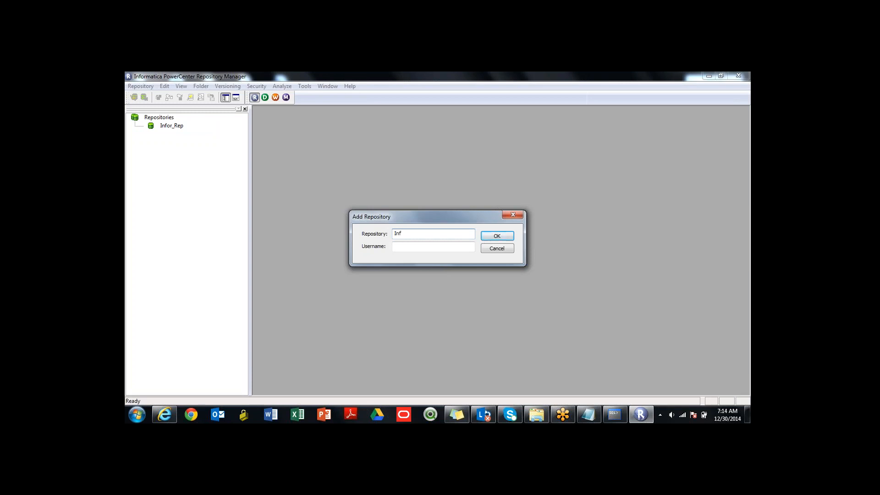
pyautogui.write('Rep_Training')
pyautogui.press('Tab')
pyautogui.write('Administr')
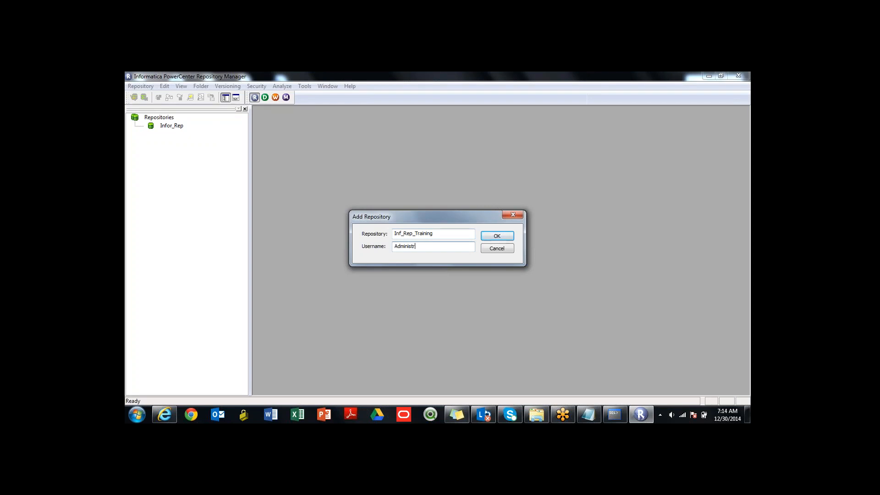
pyautogui.write('ator')
pyautogui.press('Return')
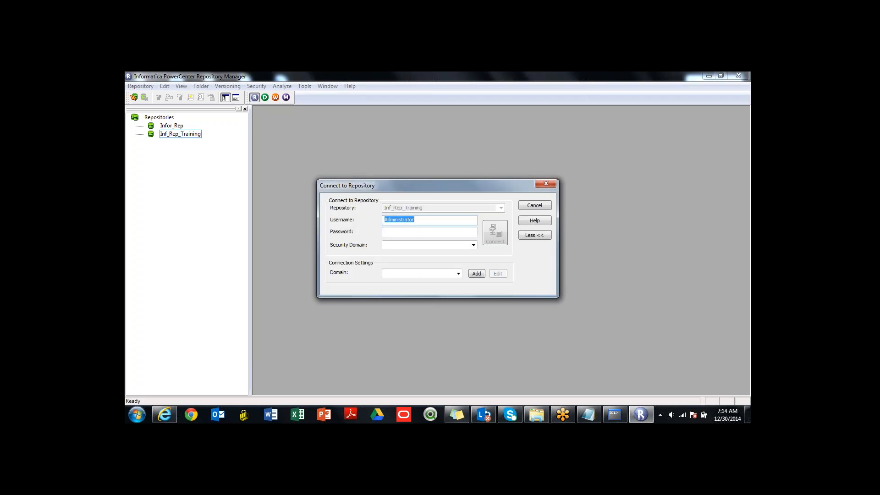
# - Enter the account password for connecting to Inf_Rep_Training and choose the existing domain in the connection settings
pyautogui.press('Tab')
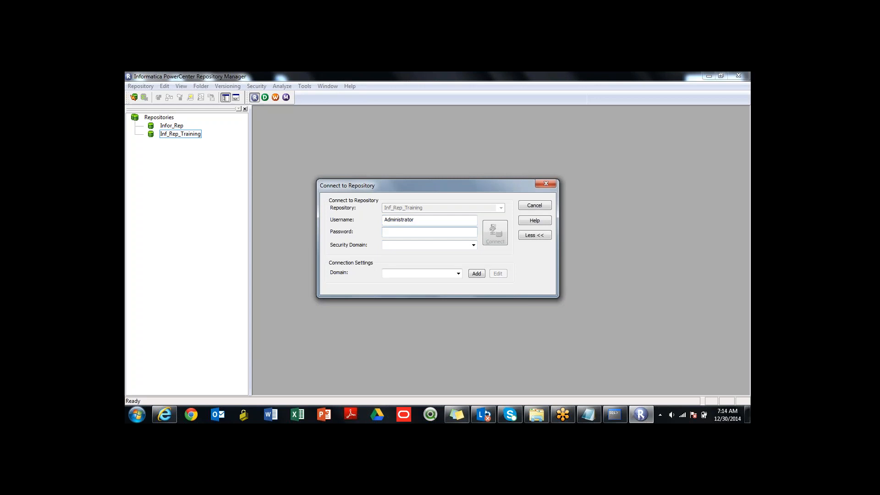
pyautogui.write('admin')
pyautogui.click(474, 246)
pyautogui.click(474, 245)
pyautogui.click(458, 274)
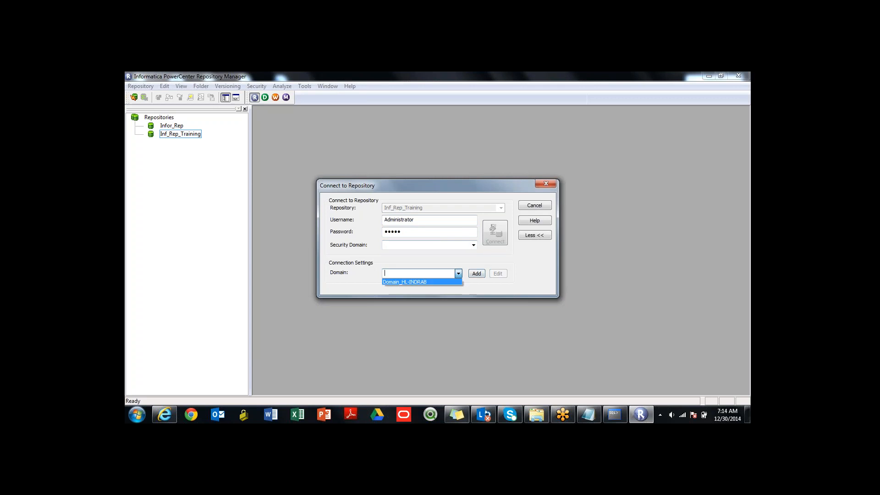
pyautogui.click(405, 282)
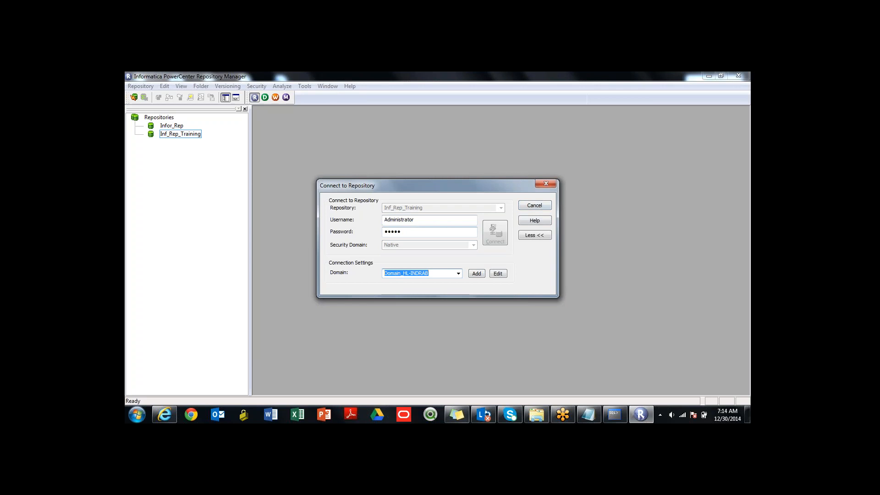
pyautogui.click(402, 232)
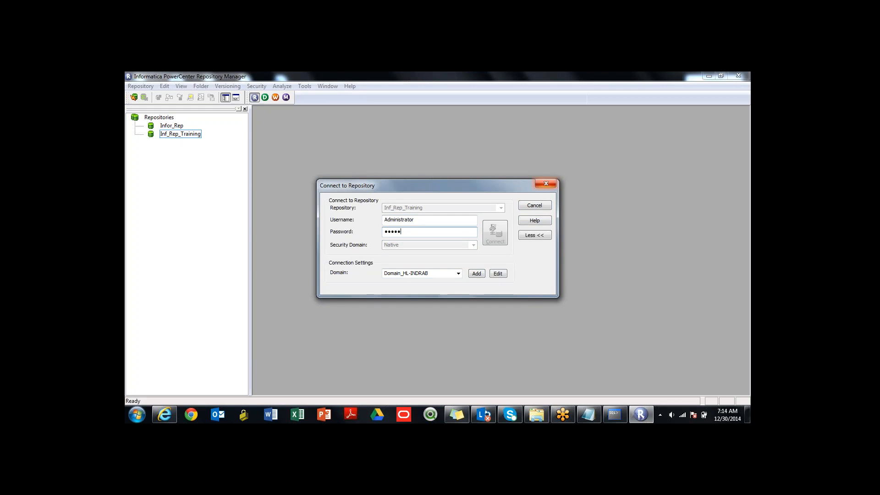
# - Cancel the connection to Inf_Rep_Training and delete that repository from the cached repository list
pyautogui.click(546, 184)
pyautogui.press('Delete')
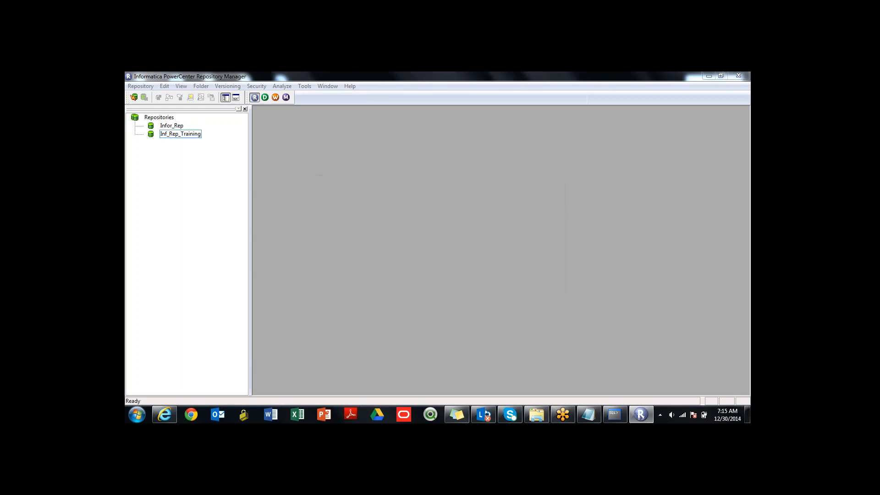
pyautogui.press('Return')
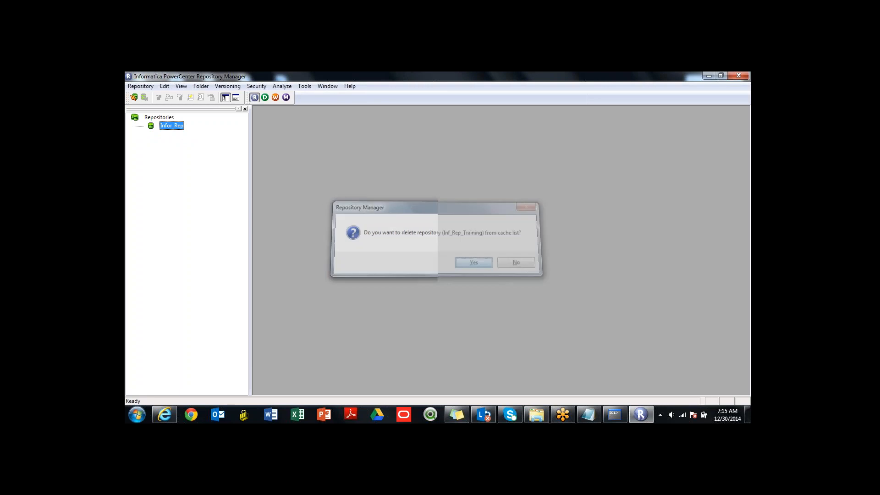
# - Connect to the Infor_Rep repository as Administrator, entering the account password
pyautogui.press('Return')
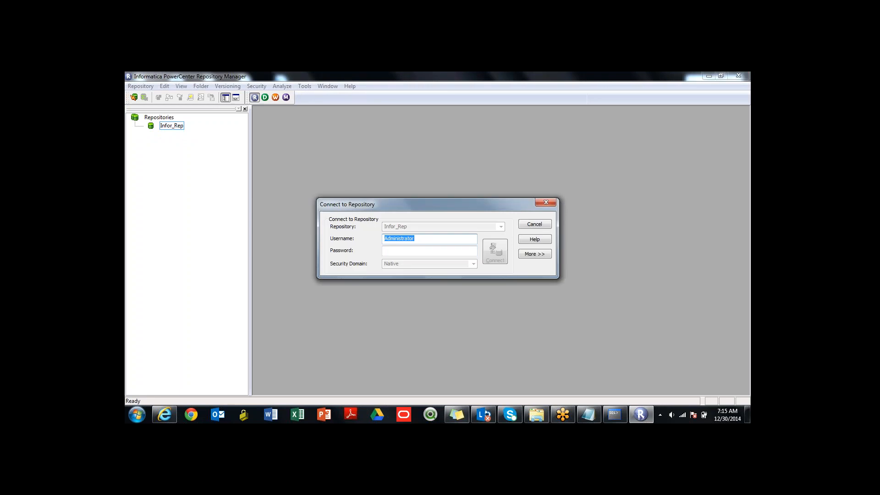
pyautogui.press('Tab')
pyautogui.write('admin')
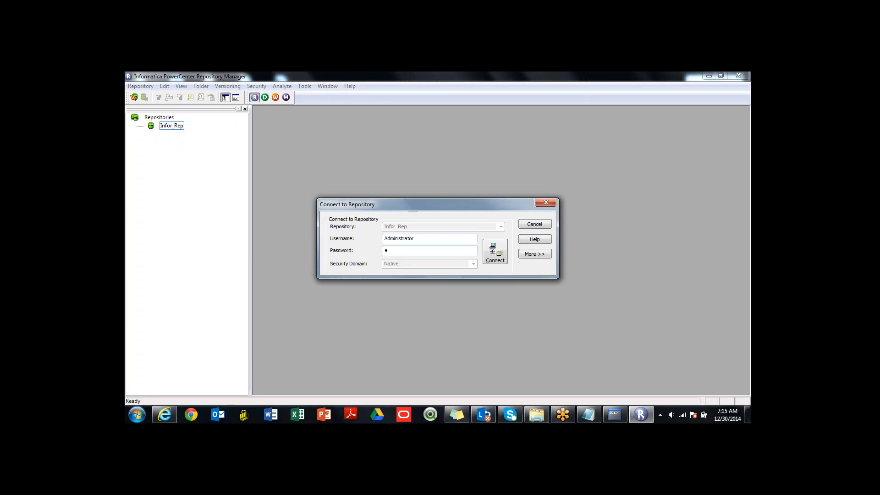
pyautogui.press('Return')
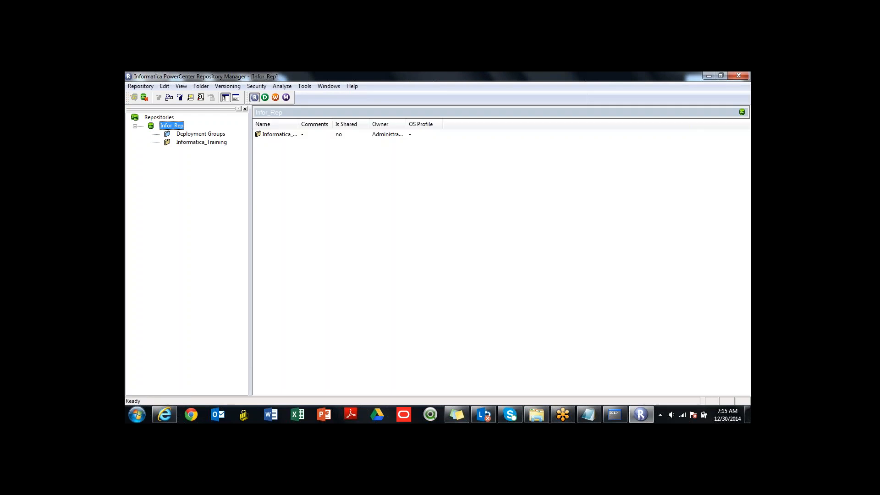
# - Expand the Informatica_Training folder with its Sources, Targets, Mappings and Workflows, and widen the navigator to show full object names
pyautogui.click(201, 134)
pyautogui.click(201, 142)
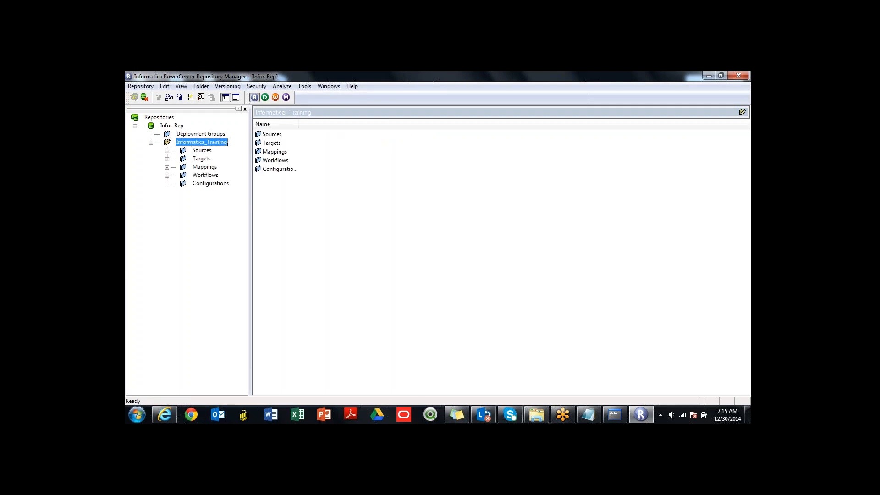
pyautogui.click(167, 151)
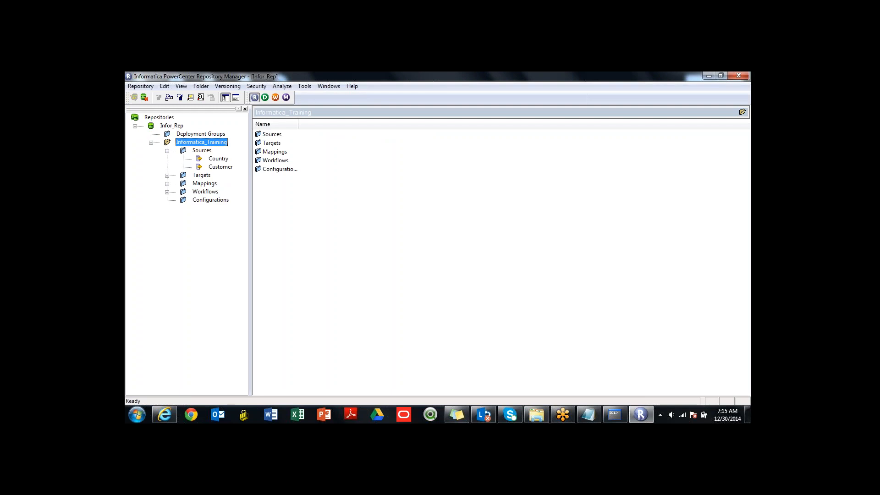
pyautogui.click(167, 176)
pyautogui.click(168, 192)
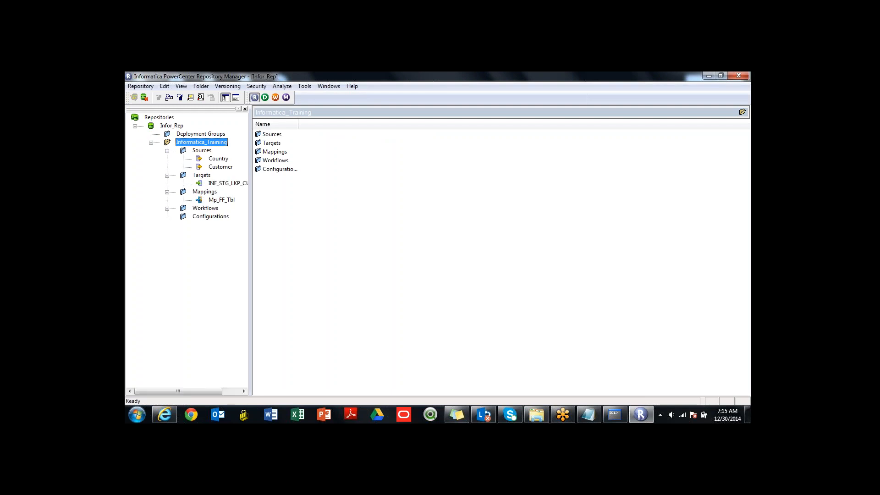
pyautogui.click(167, 209)
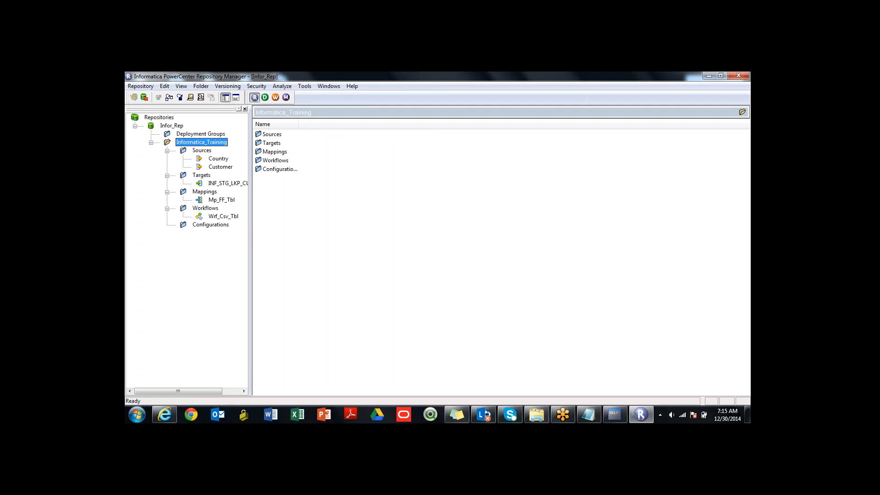
pyautogui.moveTo(250, 252); pyautogui.dragTo(297, 252)
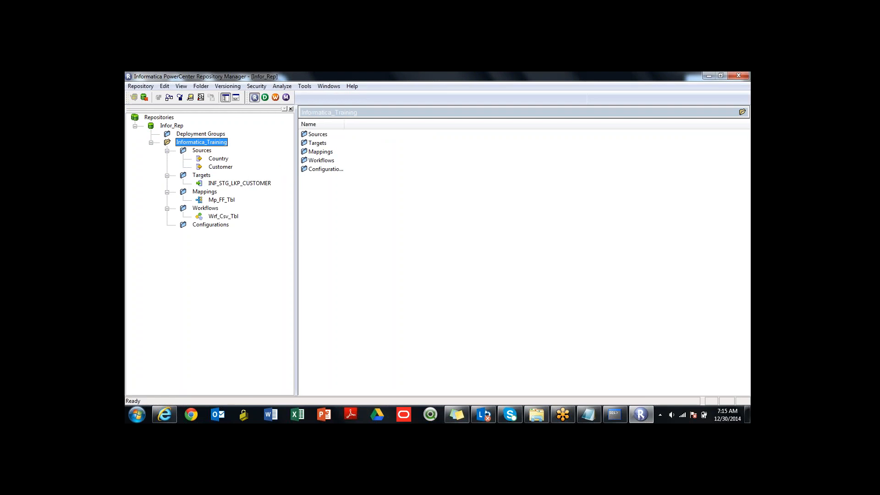
# - Examine the details of the Country and Customer sources, the INF_STG_LKP_CUSTOMER target, the Mp_FF_Tbl mapping and the Wrf_Csv_Tbl workflow
pyautogui.click(218, 158)
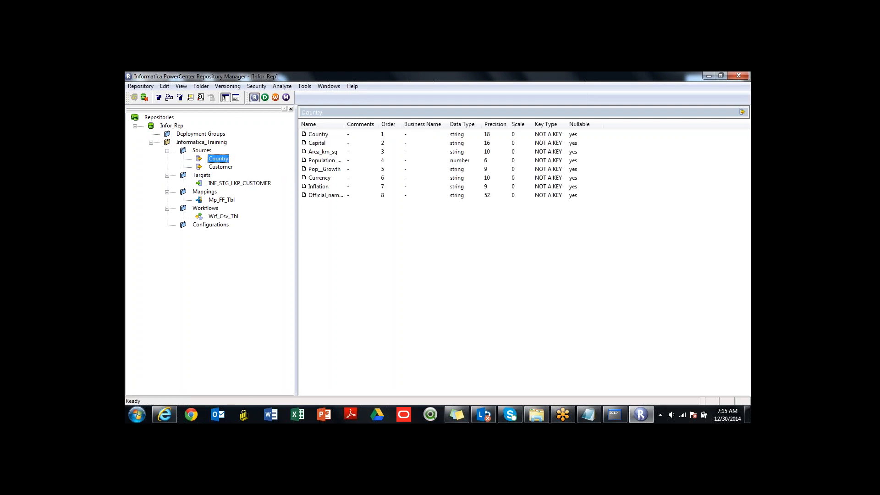
pyautogui.click(221, 167)
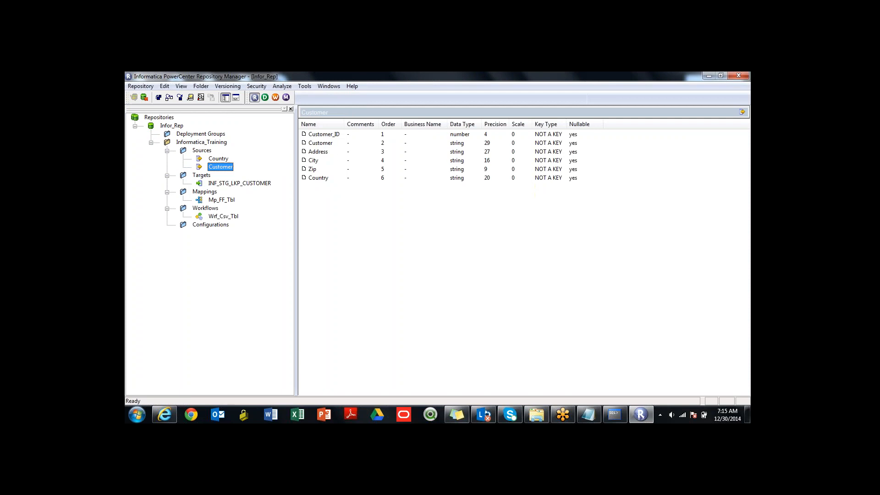
pyautogui.click(239, 184)
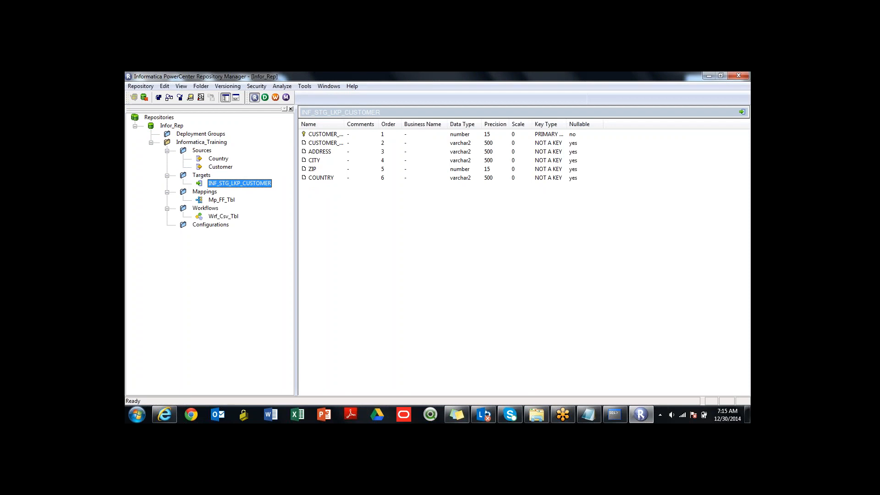
pyautogui.click(222, 200)
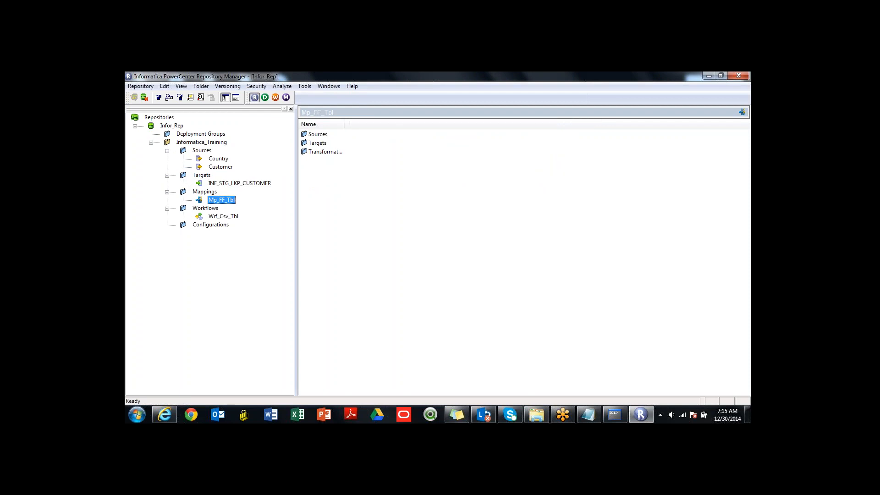
pyautogui.click(223, 217)
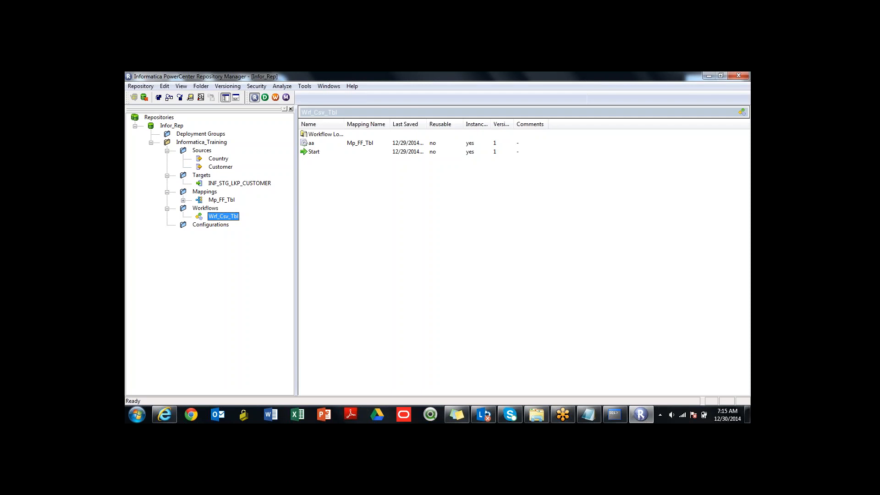
# - Create a folder named Training in the Infor_Rep repository, keeping the default owner and options
pyautogui.click(201, 142)
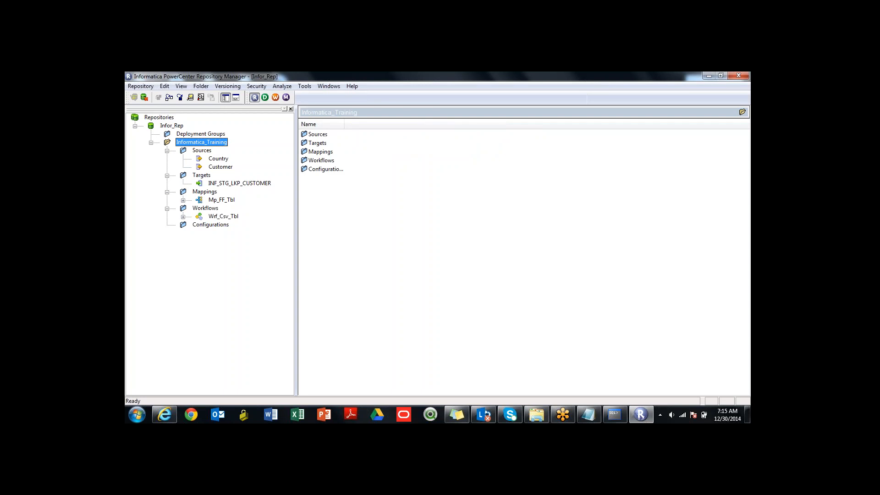
pyautogui.click(200, 87)
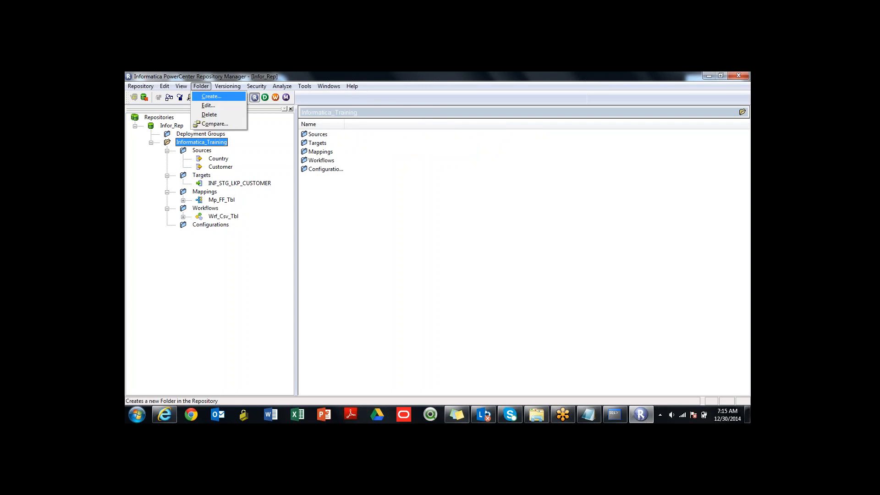
pyautogui.click(211, 96)
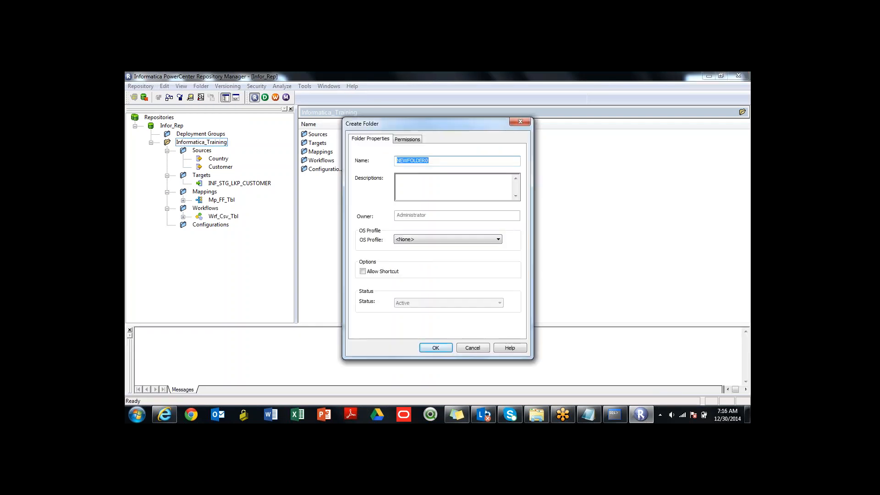
pyautogui.write('training')
pyautogui.press('Return')
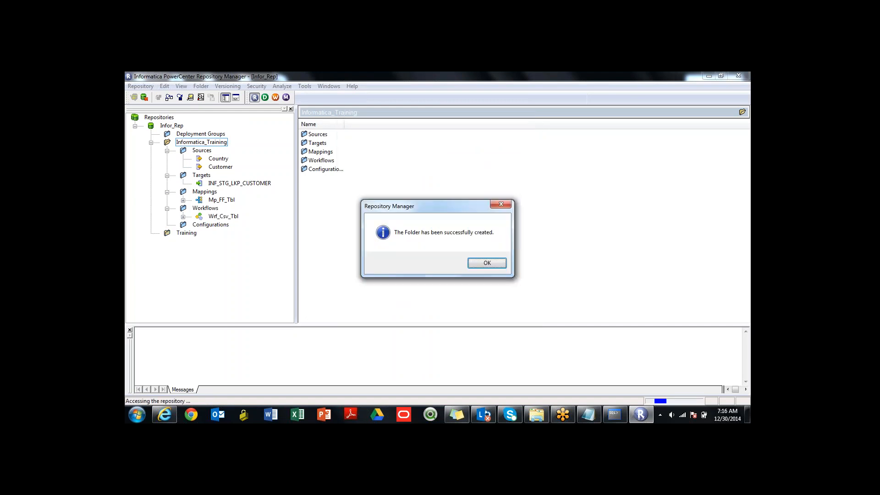
pyautogui.press('Return')
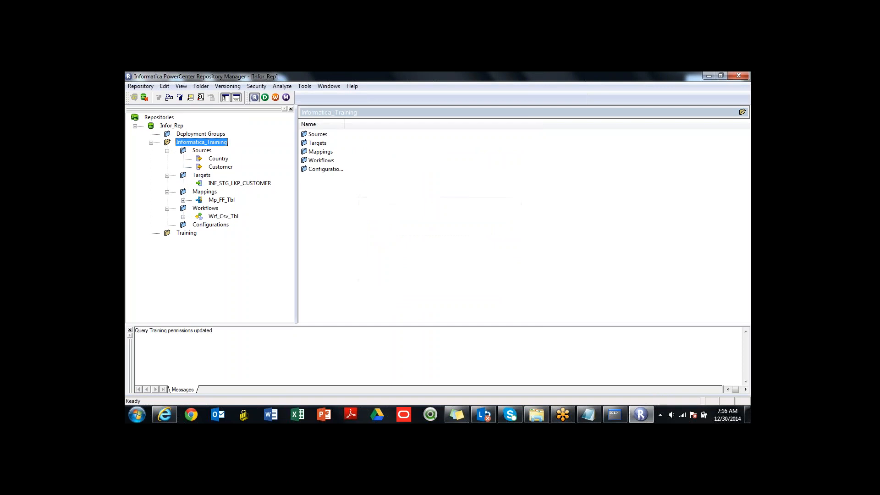
# - Expand and refresh the Training folder, and look at the default session configuration in its Configurations subfolder
pyautogui.click(187, 233)
pyautogui.doubleClick(186, 233)
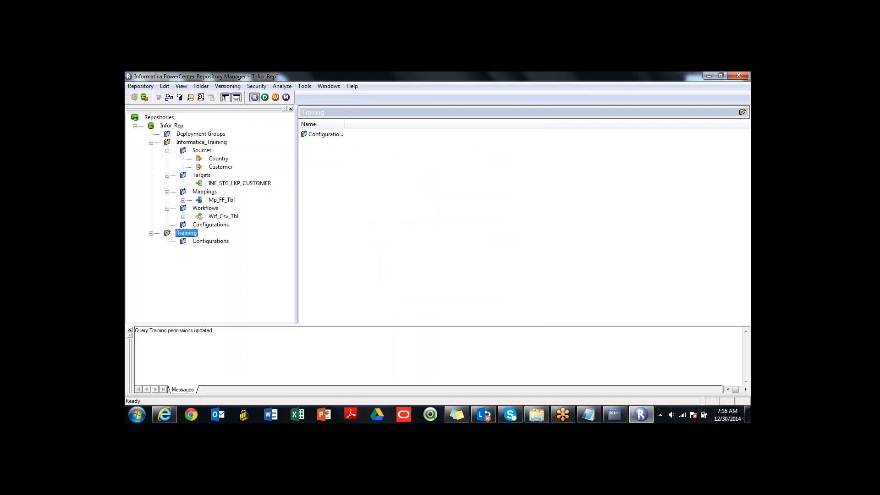
pyautogui.rightClick(184, 234)
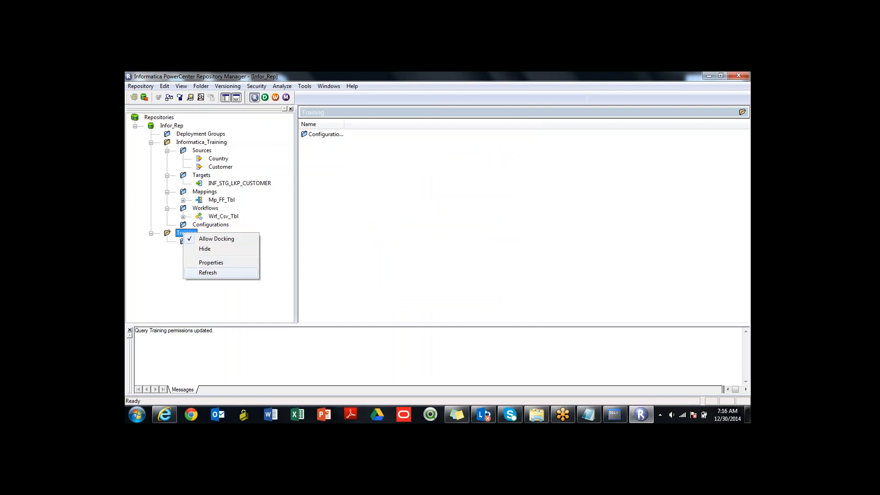
pyautogui.click(208, 272)
pyautogui.click(211, 241)
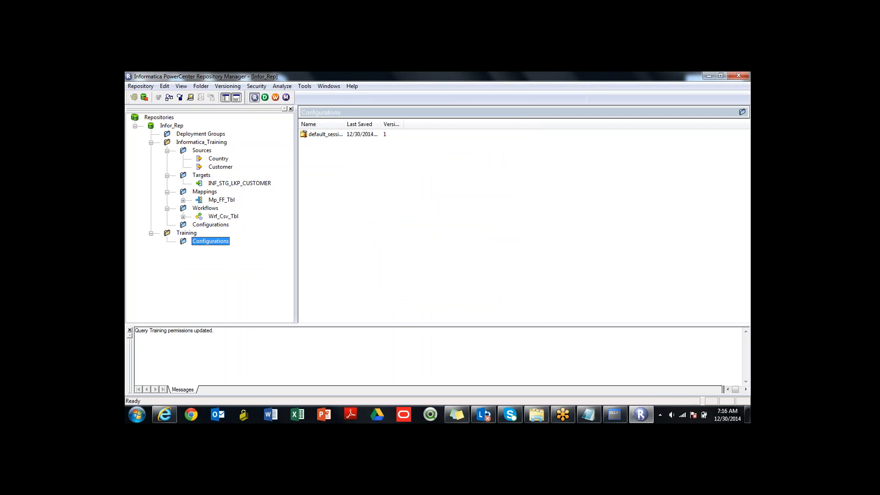
pyautogui.doubleClick(325, 134)
pyautogui.click(513, 148)
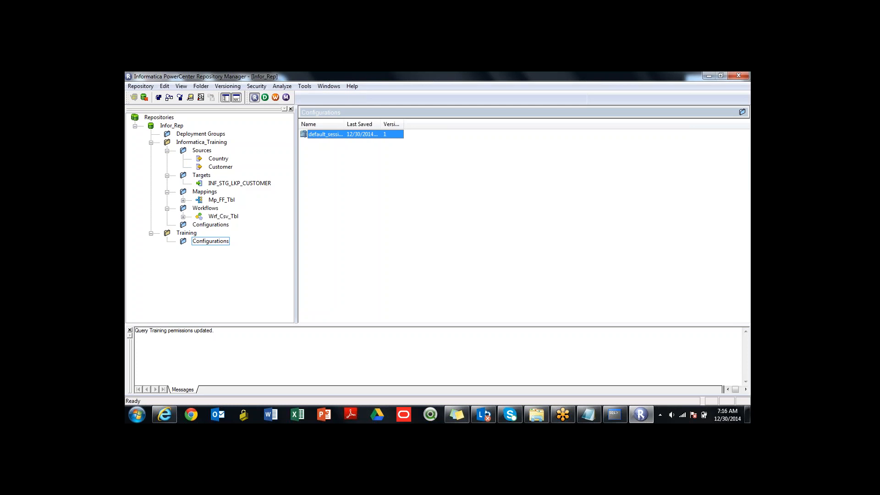
# - Launch PowerCenter Designer for the Training folder, dismiss the startup tip and narrow its window to reveal Repository Manager's navigator
pyautogui.click(186, 233)
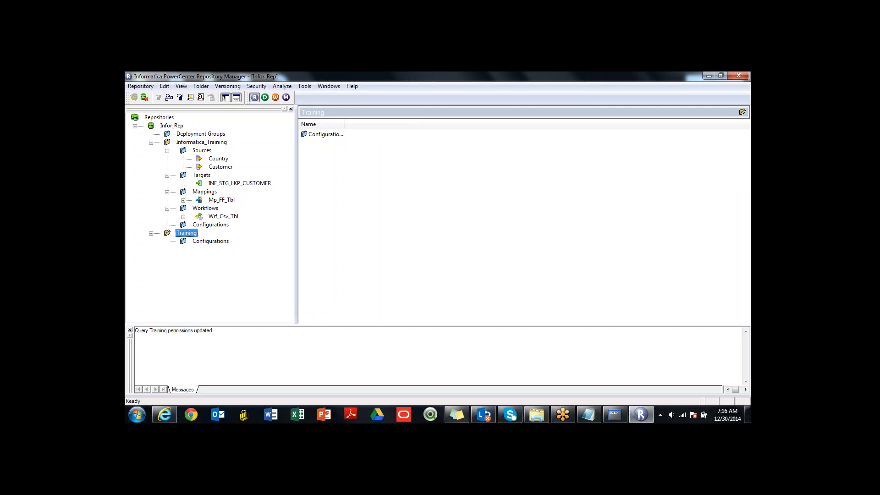
pyautogui.click(265, 97)
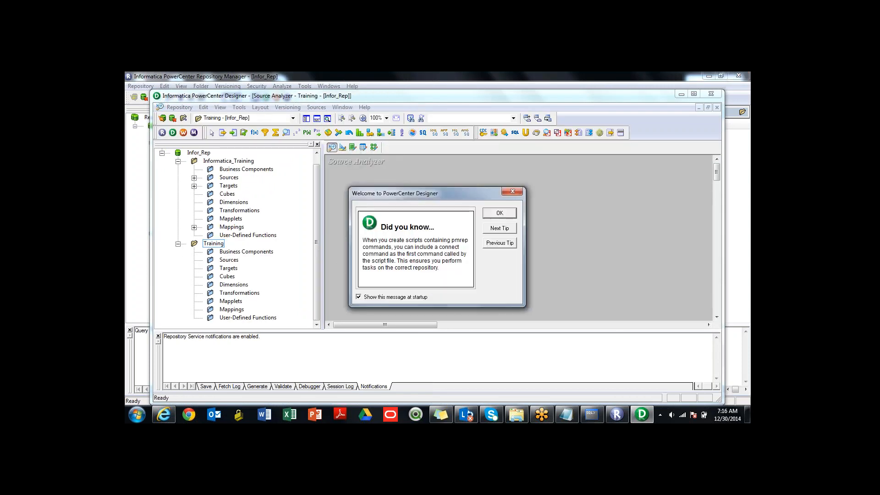
pyautogui.click(512, 191)
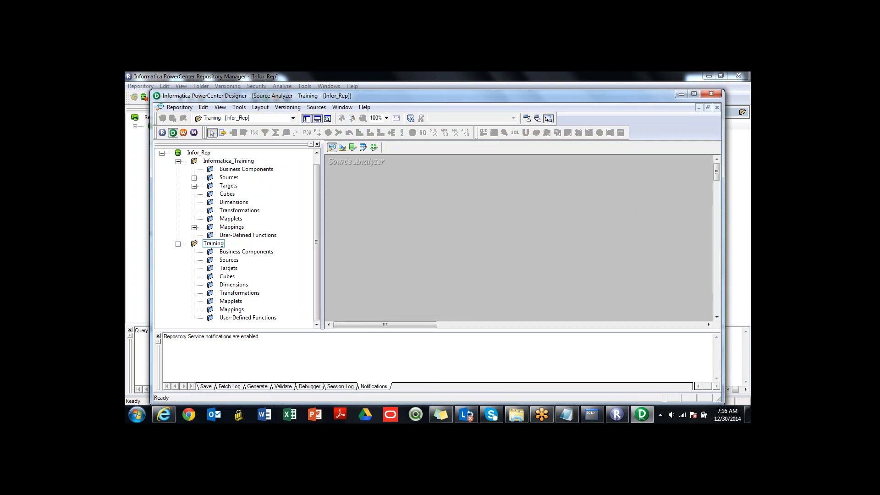
pyautogui.moveTo(151, 247); pyautogui.dragTo(242, 248)
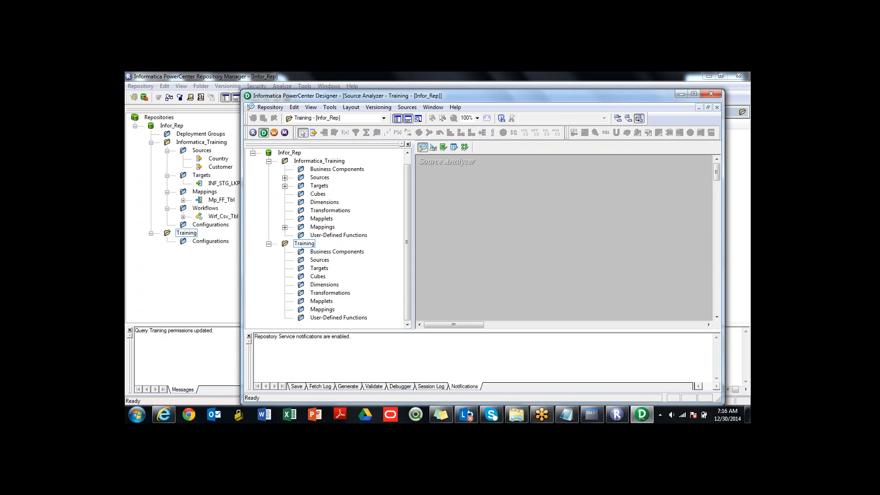
# - Look through the Training folder's Sources, Targets, Dimensions and Mapplets subfolders in Designer, and check the folder's available commands
pyautogui.click(320, 259)
pyautogui.click(319, 268)
pyautogui.click(325, 284)
pyautogui.click(321, 301)
pyautogui.click(304, 244)
pyautogui.rightClick(310, 244)
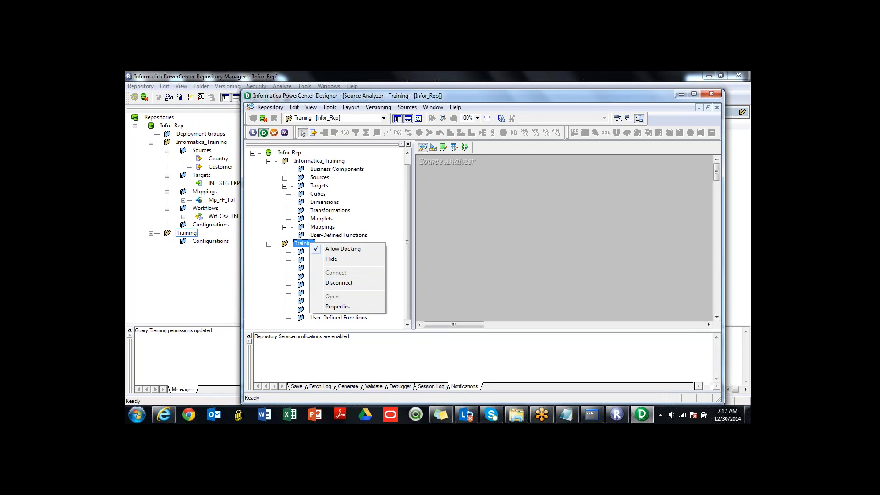
# - Examine Informatica_Training's flat-file sources, targets and Mp_FF_Tbl mapping in Designer, and switch back to Repository Manager
pyautogui.doubleClick(319, 177)
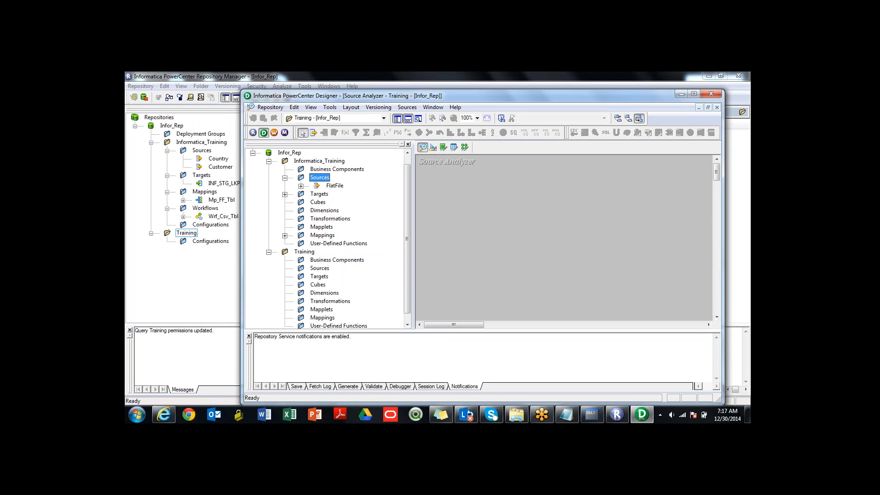
pyautogui.doubleClick(334, 185)
pyautogui.doubleClick(319, 210)
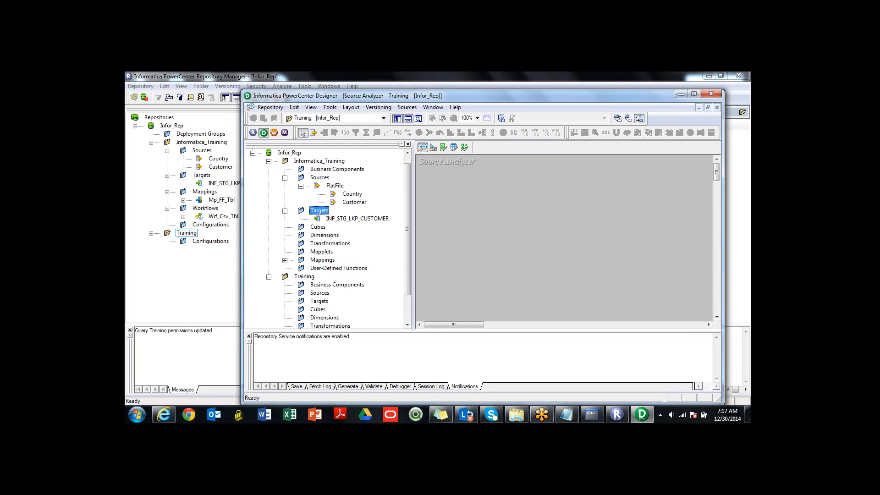
pyautogui.doubleClick(323, 260)
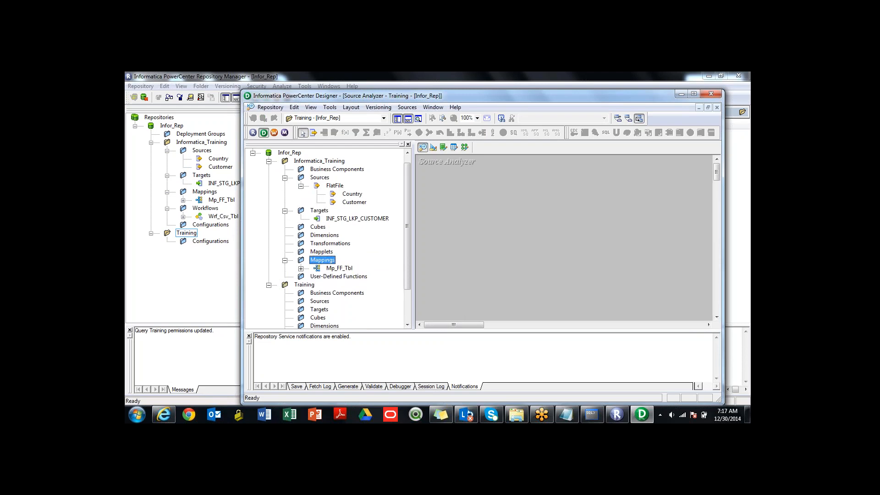
pyautogui.doubleClick(339, 268)
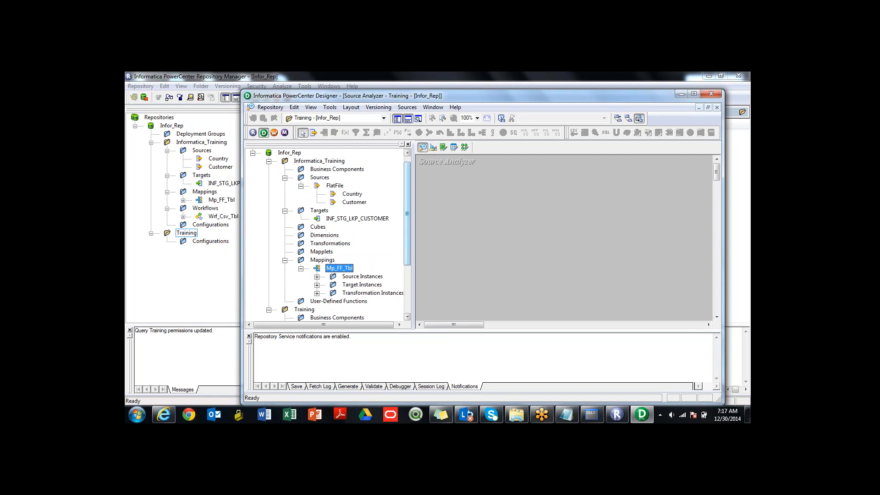
pyautogui.scroll(-2, 328, 235)
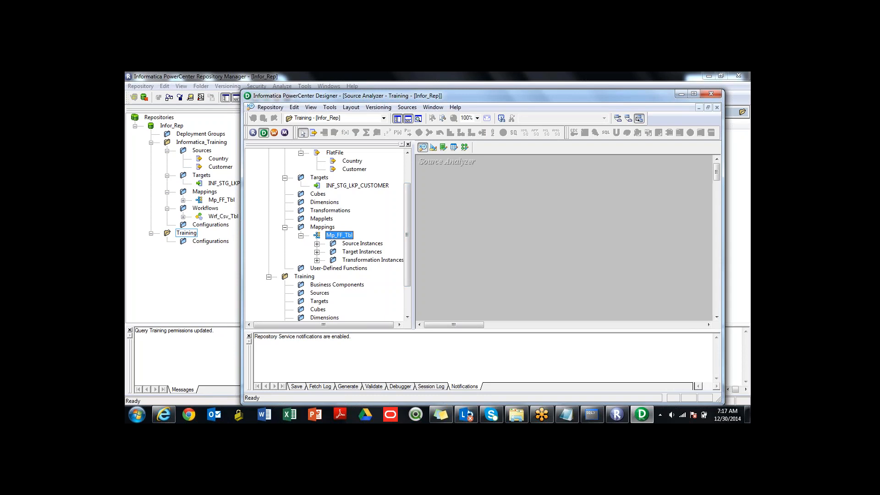
pyautogui.hotkey('alt', 'Tab')
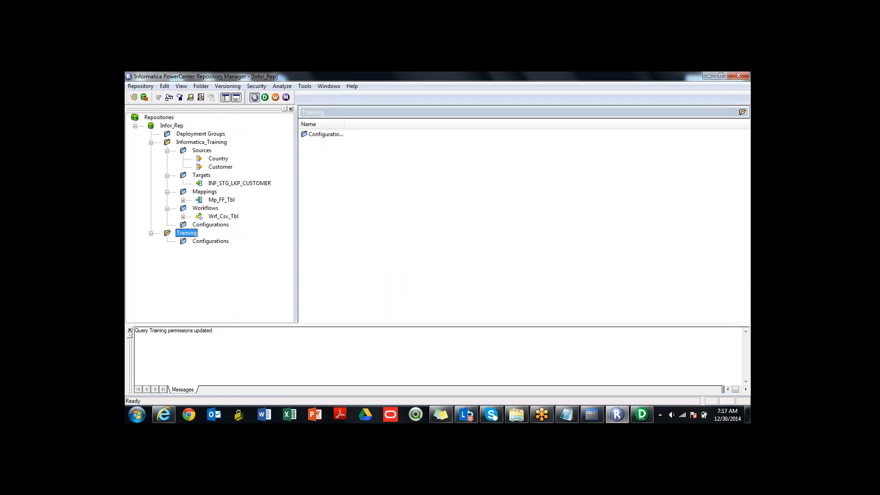
# - View the export dialog for the Country source without exporting, and check which commands are available for the Training folder
pyautogui.rightClick(221, 159)
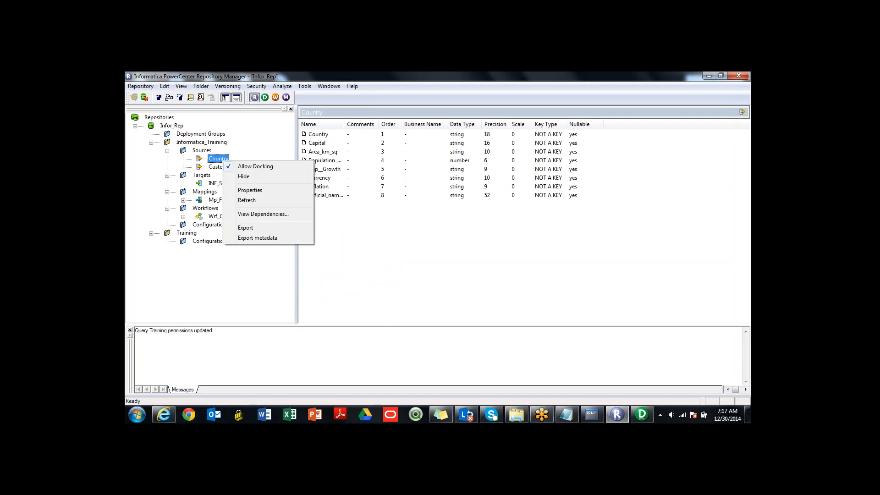
pyautogui.press('Return')
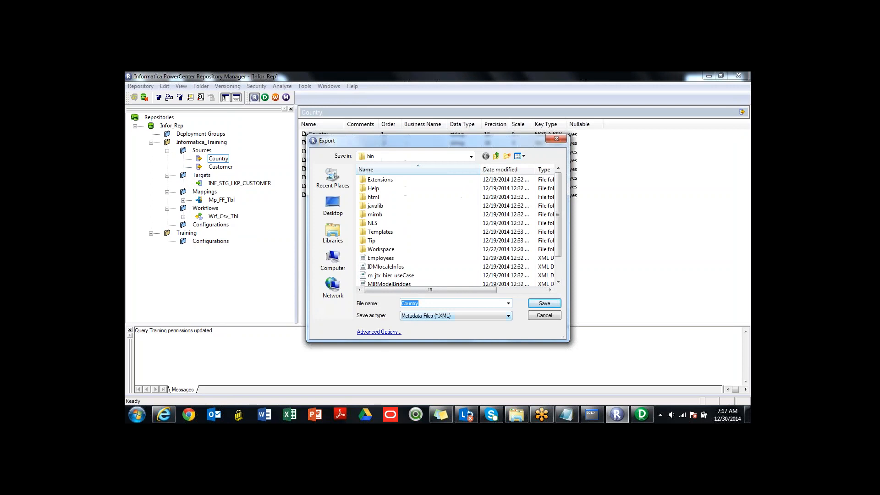
pyautogui.click(556, 139)
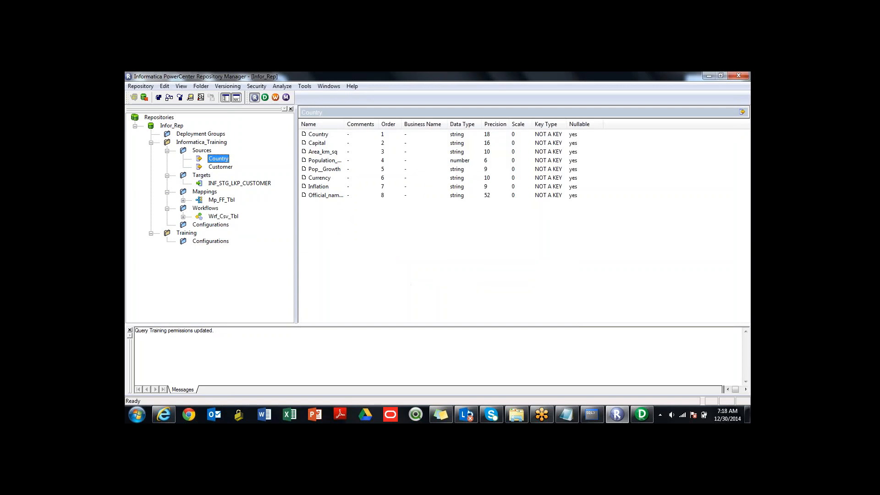
pyautogui.click(186, 233)
pyautogui.rightClick(185, 235)
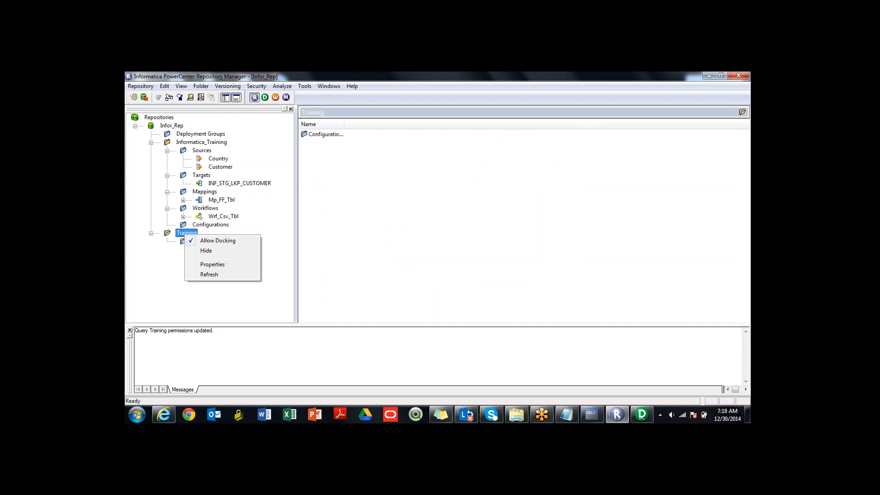
pyautogui.press('Escape')
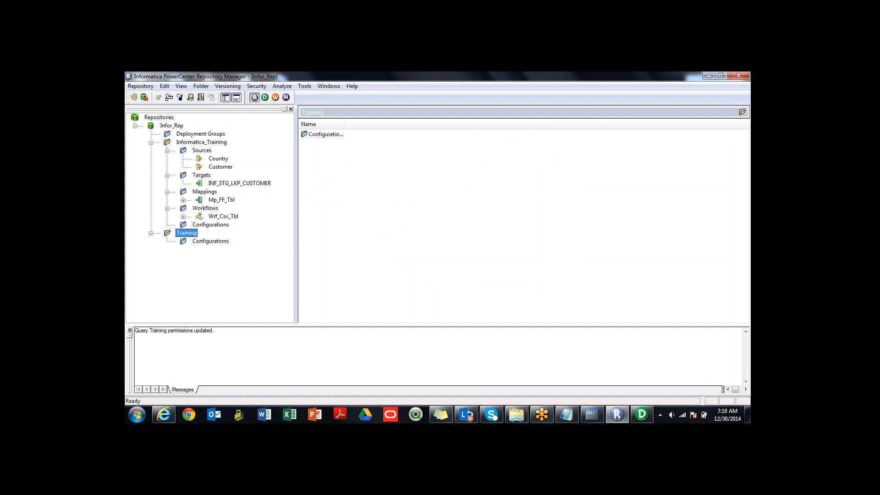
# - Review the Informatica_Training objects in Designer's navigator and select the Training folder there
pyautogui.click(218, 159)
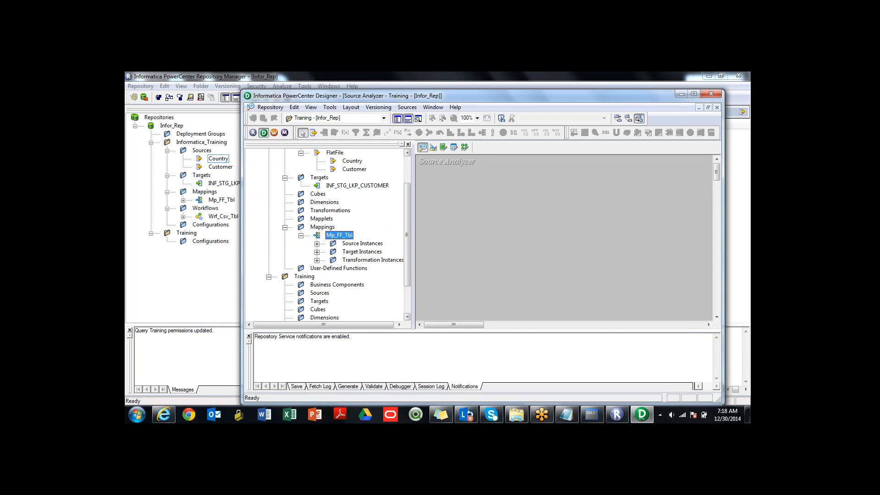
pyautogui.moveTo(407, 251); pyautogui.dragTo(407, 222)
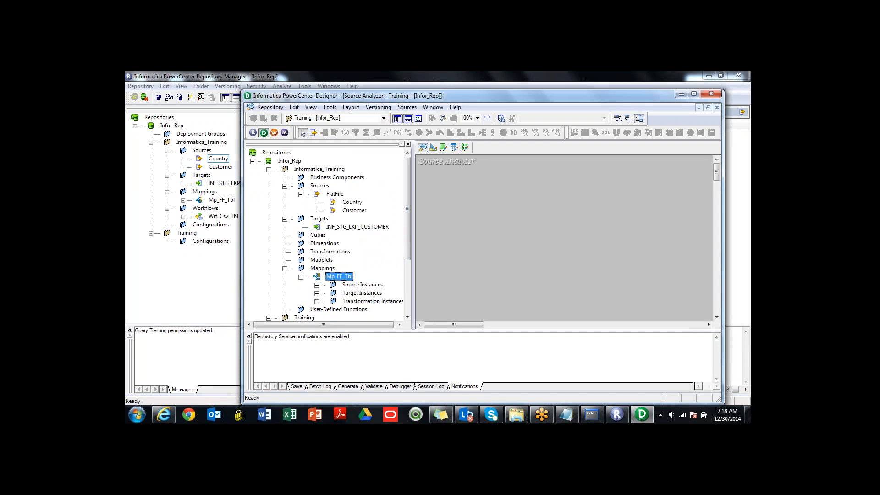
pyautogui.scroll(-4, 328, 236)
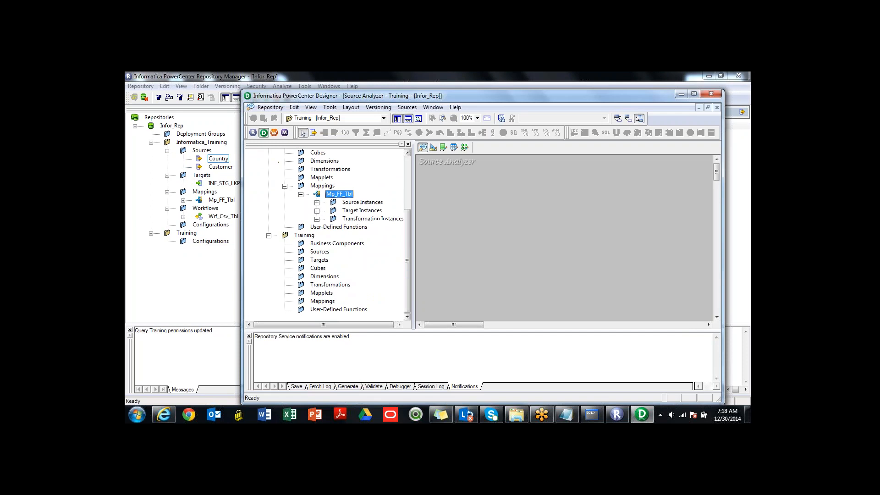
pyautogui.click(304, 235)
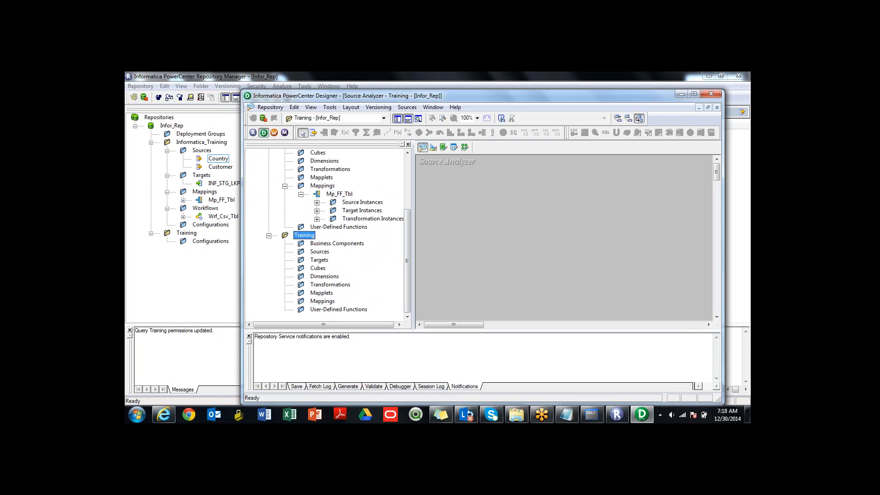
# - Try to delete the Training folder in Repository Manager
pyautogui.click(187, 232)
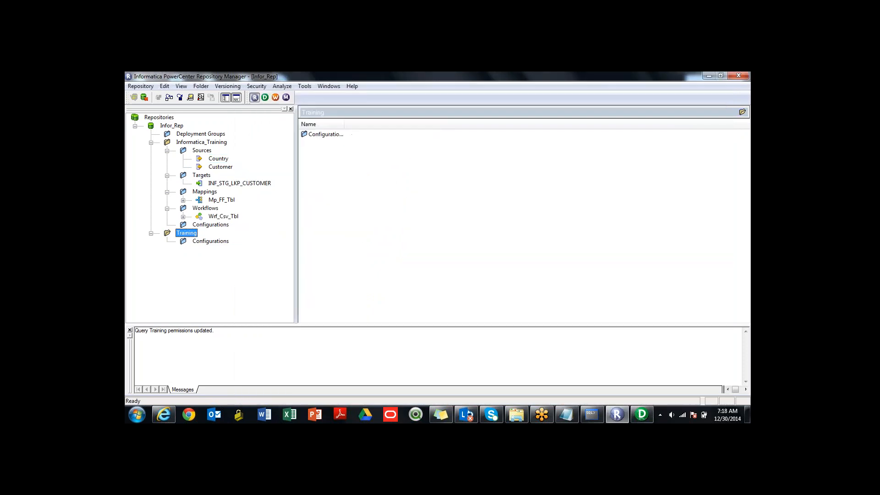
pyautogui.rightClick(187, 233)
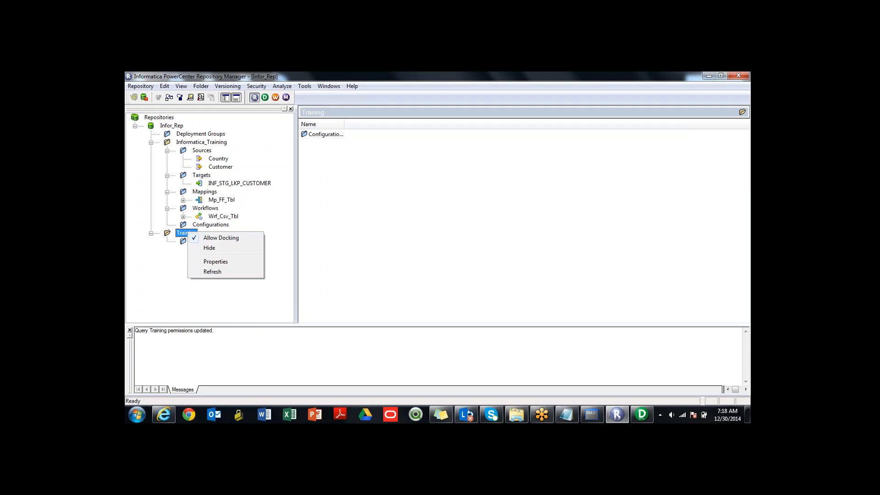
pyautogui.press('Escape')
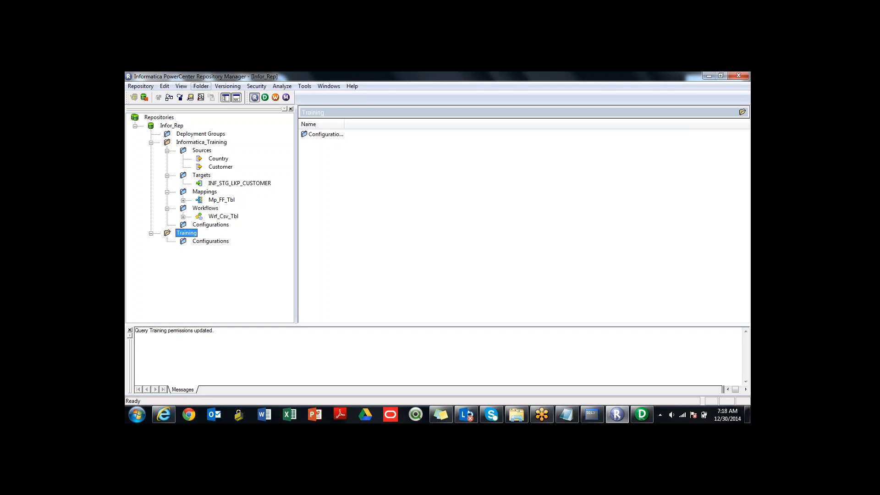
pyautogui.click(200, 86)
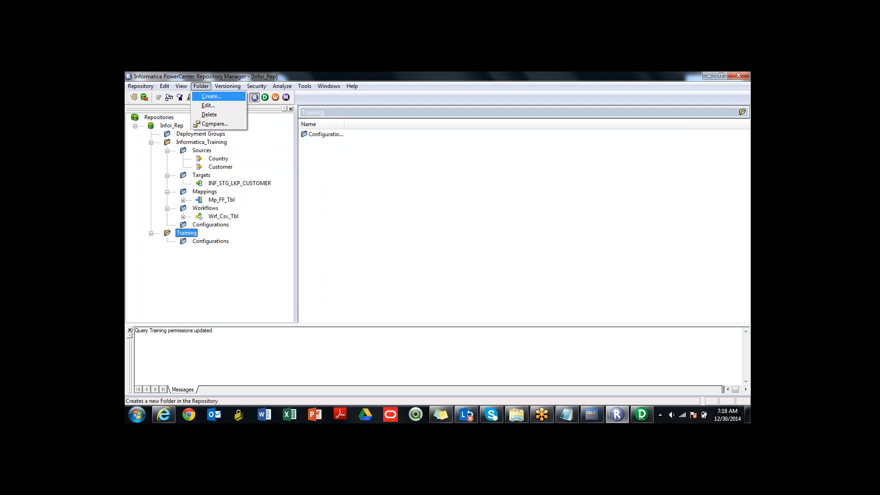
pyautogui.click(209, 114)
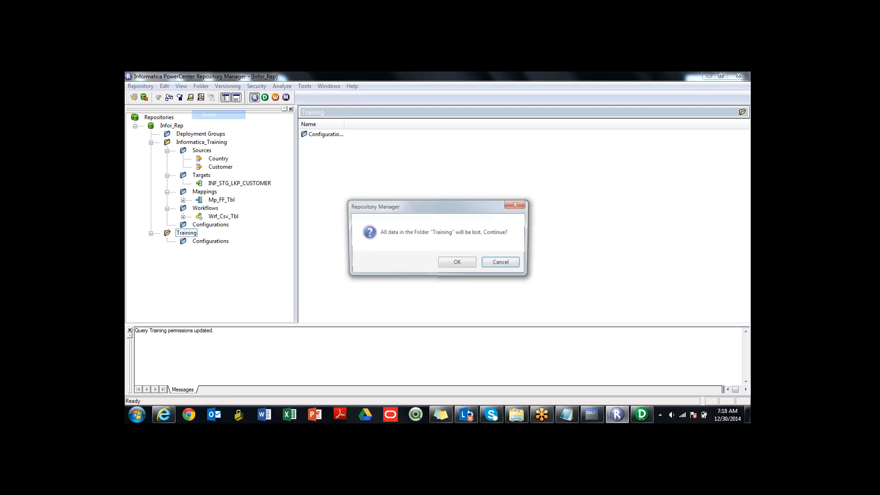
pyautogui.click(457, 262)
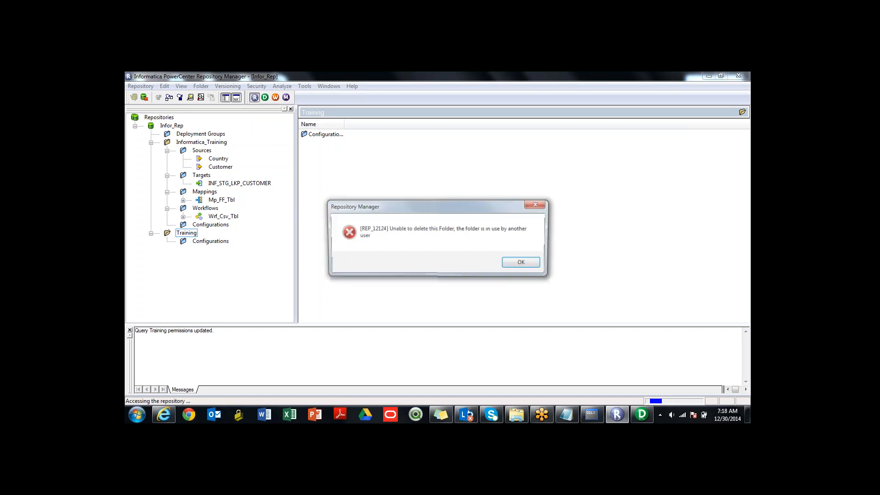
pyautogui.click(523, 263)
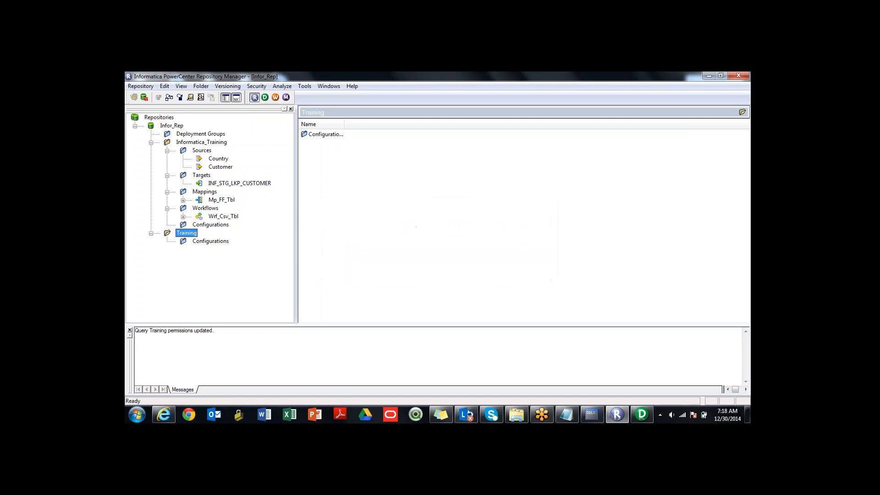
# - Switch to Designer and close the Training folder, opening Informatica_Training's Mp_FF_Tbl mapping instead
pyautogui.click(641, 415)
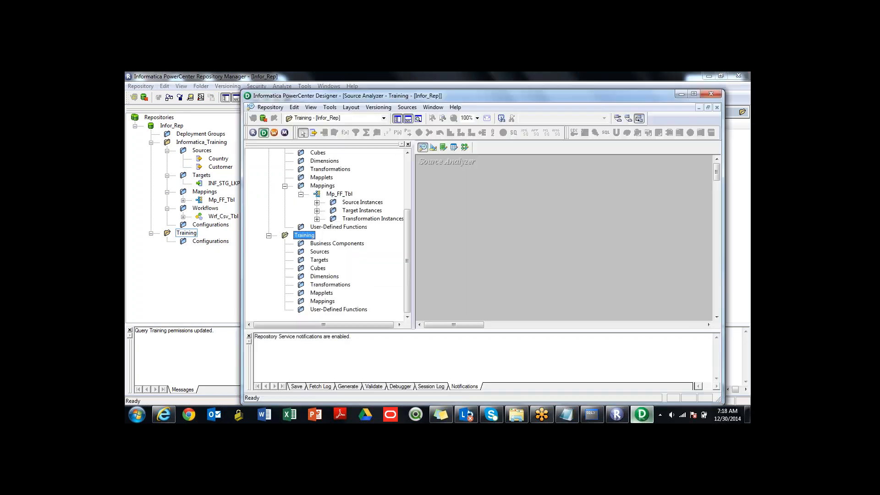
pyautogui.rightClick(301, 235)
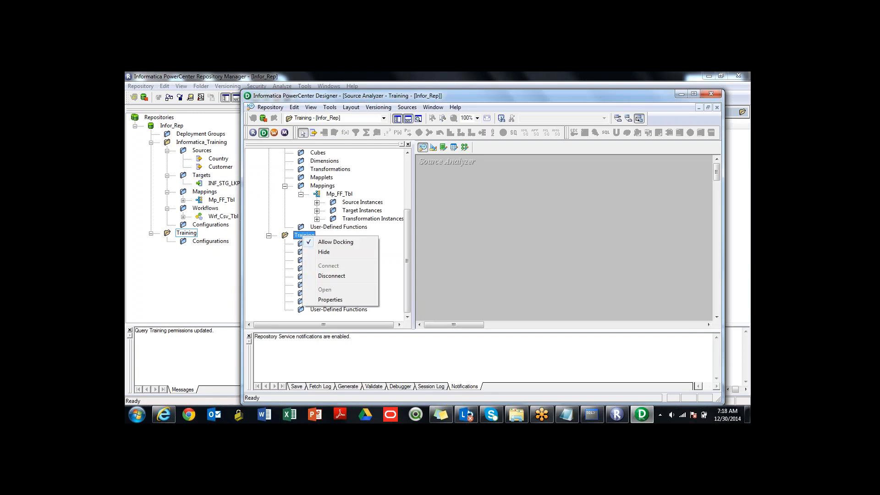
pyautogui.click(334, 276)
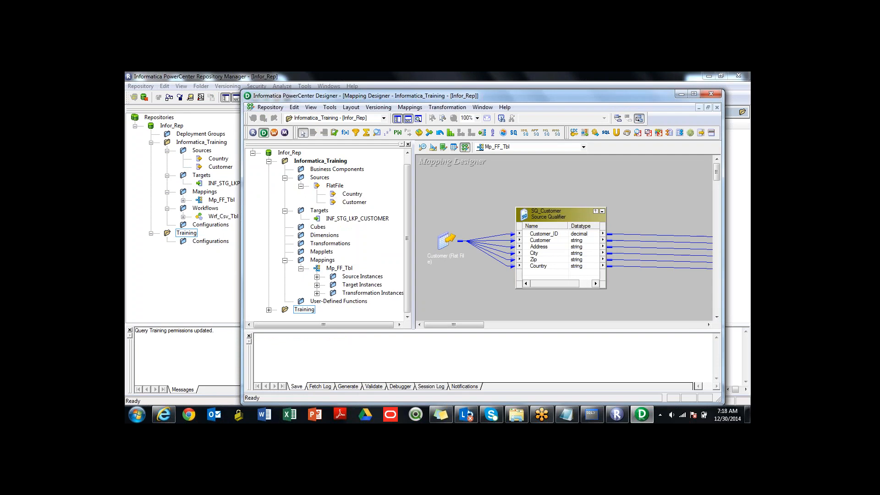
# - Delete the Training folder in Repository Manager and check Designer's notifications for the deletion
pyautogui.hotkey('alt', 'Tab')
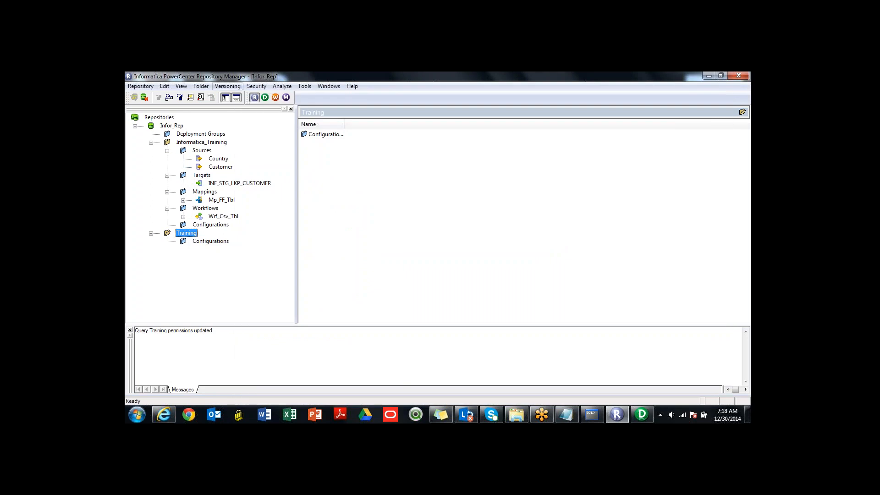
pyautogui.click(200, 87)
pyautogui.press('Return')
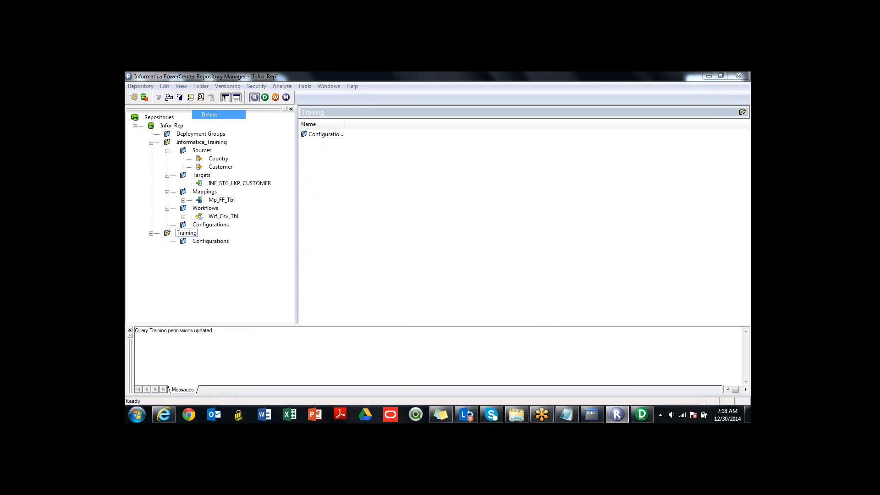
pyautogui.click(457, 263)
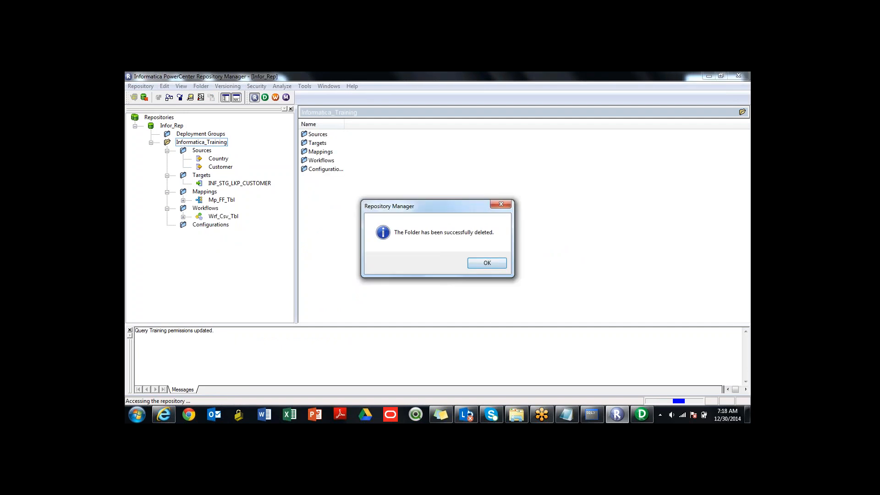
pyautogui.press('Return')
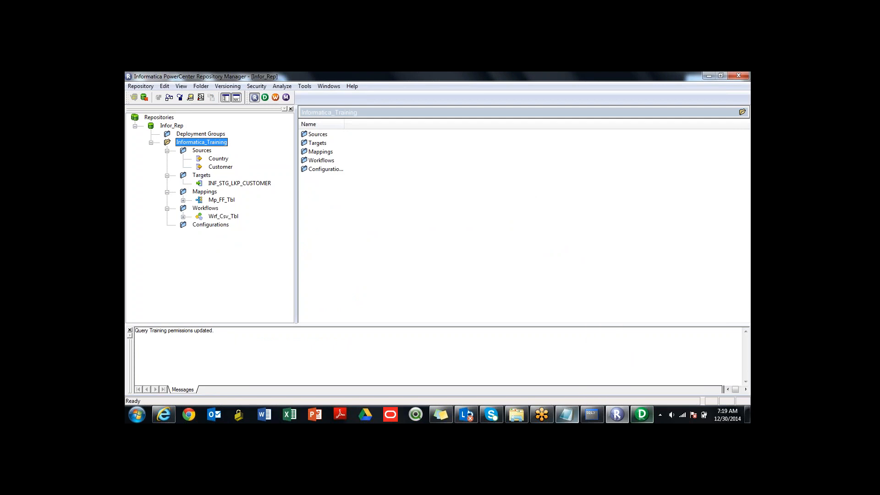
pyautogui.click(641, 414)
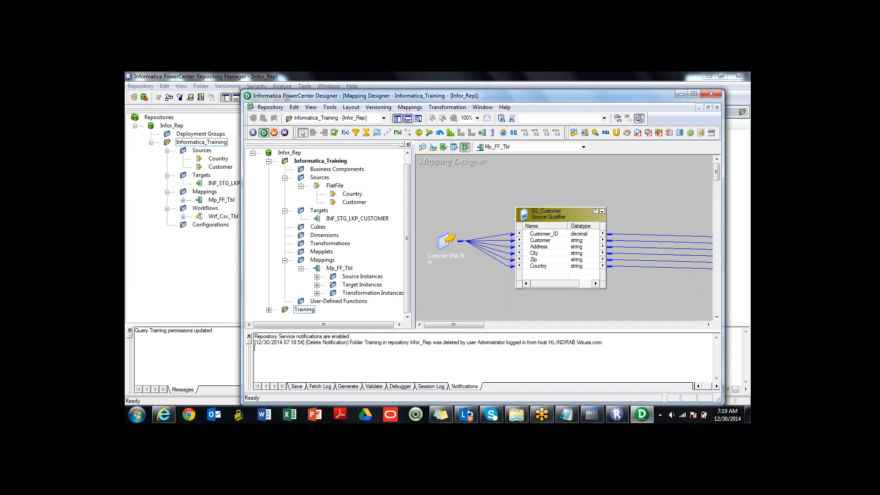
# - View the Wrf_Csv_Tbl workflow's contents in Repository Manager, and bring up Workflow Manager with its startup tip dismissed
pyautogui.click(224, 216)
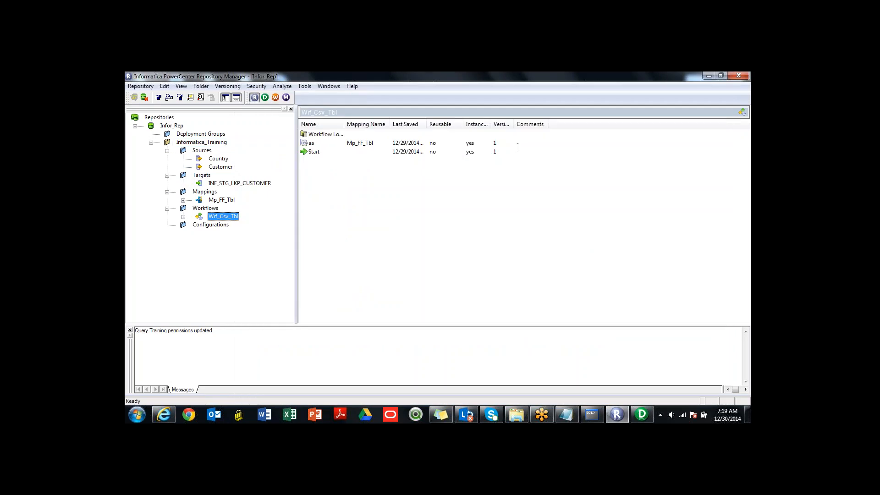
pyautogui.press('alt')
pyautogui.hotkey('alt', 'Tab')
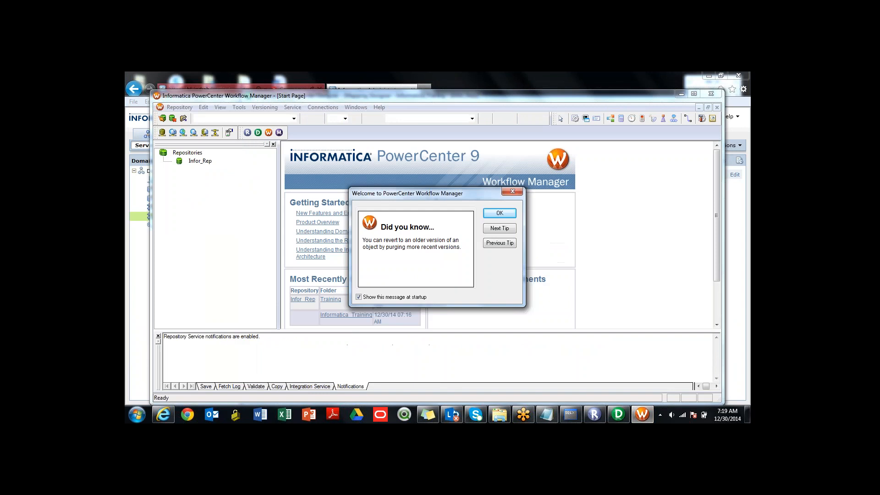
pyautogui.press('Return')
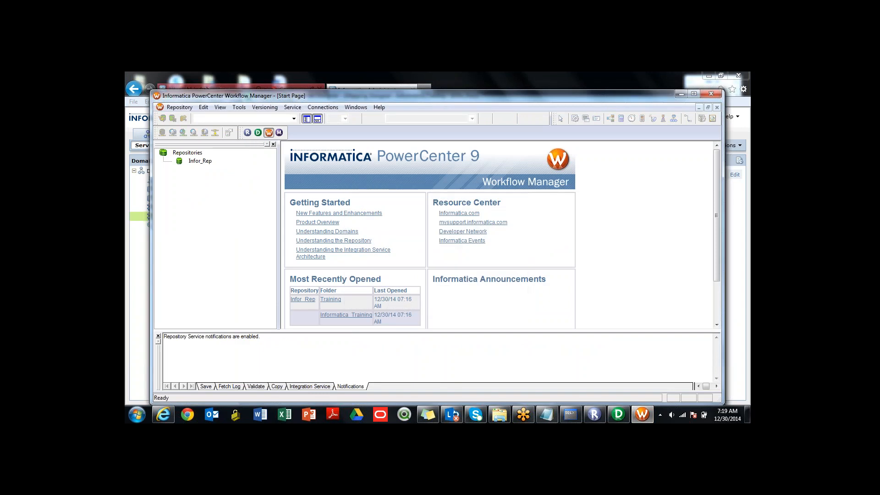
# - Connect Workflow Manager to the Infor_Rep repository by entering the Administrator account password
pyautogui.doubleClick(199, 160)
pyautogui.press('Tab')
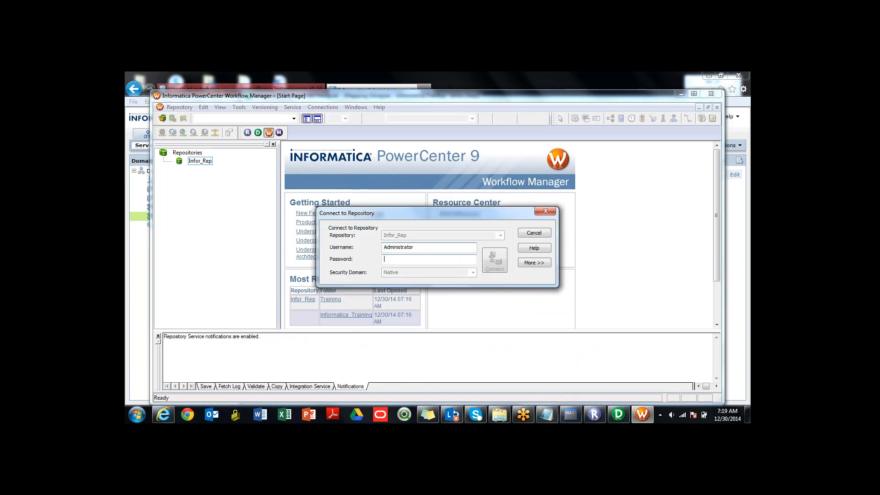
pyautogui.write('••••')
pyautogui.press('Return')
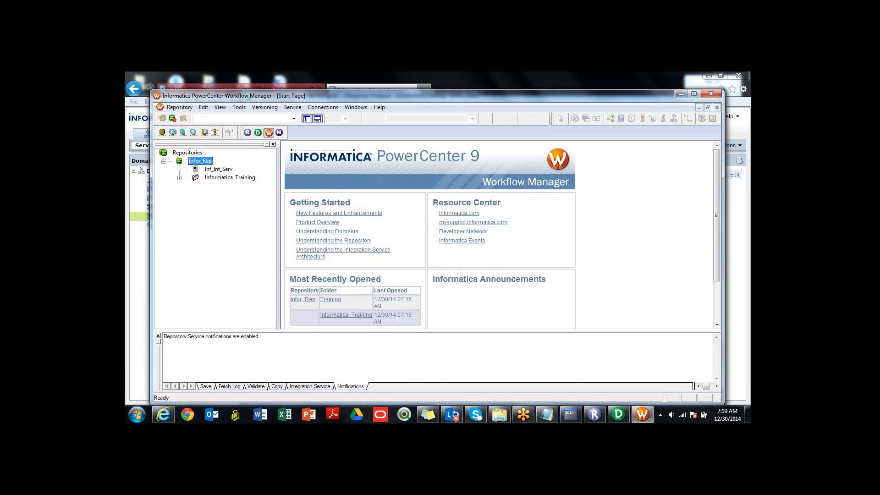
# - Look through Informatica_Training in Workflow Manager, the Inf_Int_Serv integration service, and the Wrf_Csv_Tbl workflow with its session aa
pyautogui.click(180, 178)
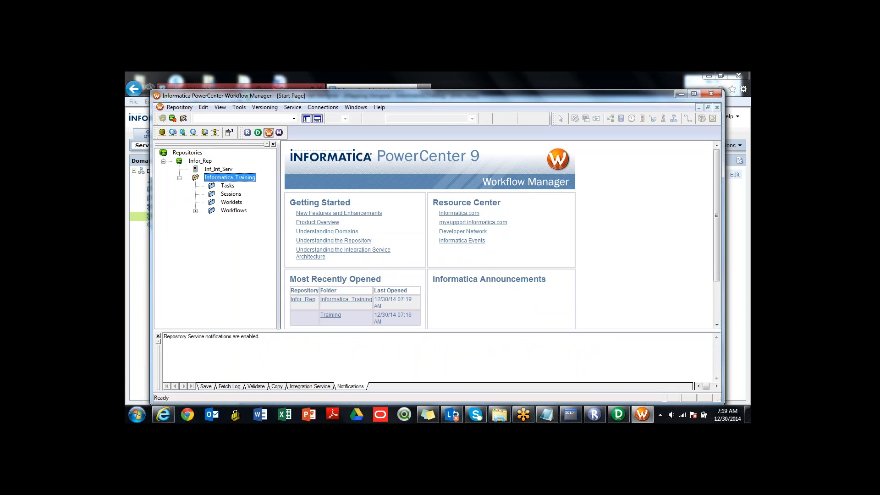
pyautogui.doubleClick(233, 211)
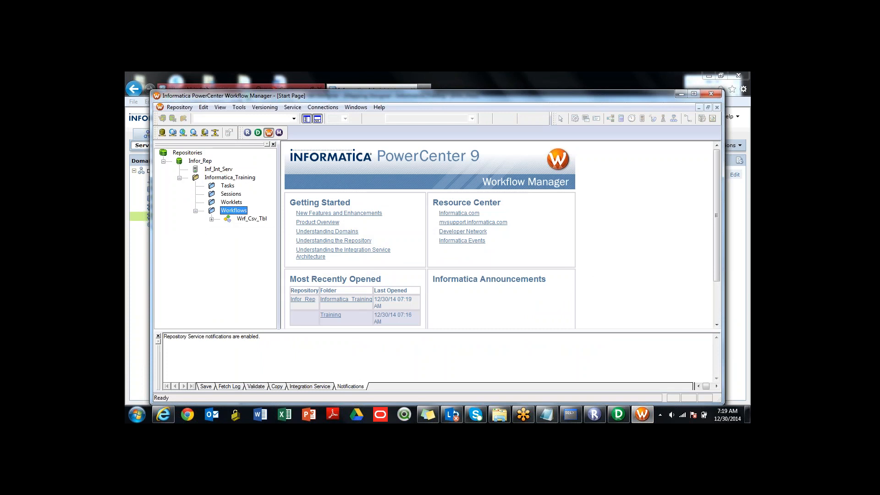
pyautogui.click(251, 219)
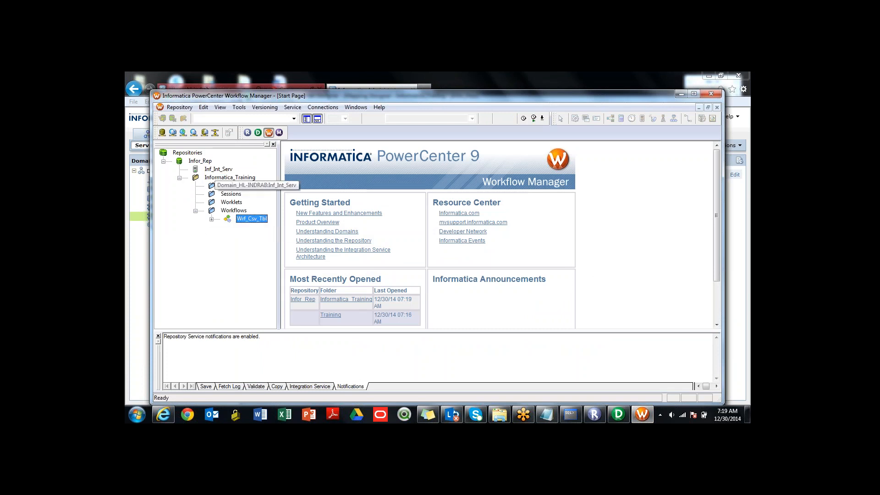
pyautogui.click(217, 169)
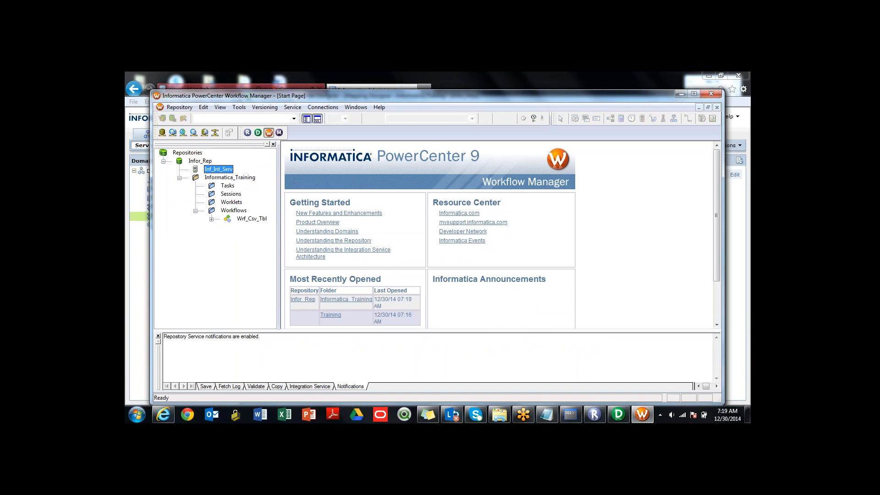
pyautogui.doubleClick(242, 219)
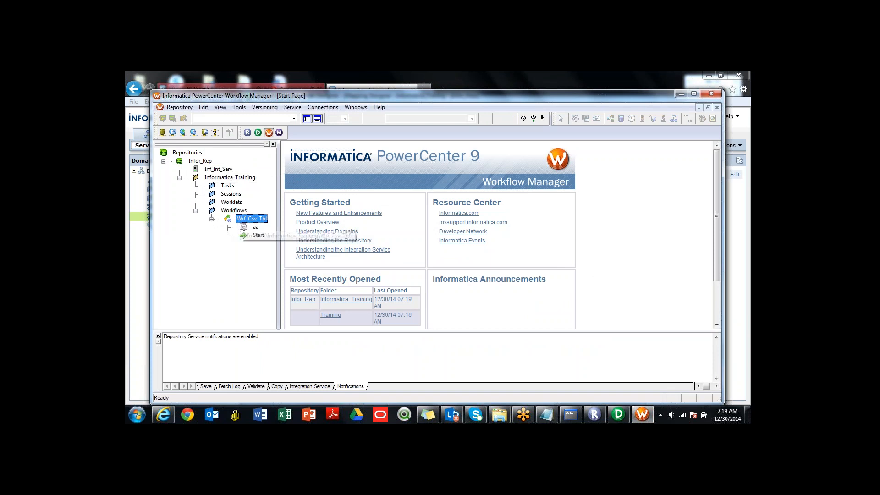
pyautogui.click(244, 227)
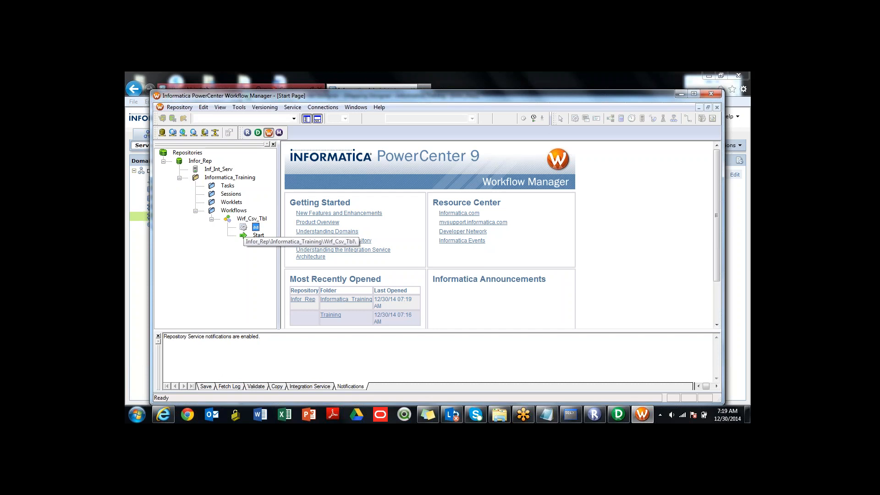
# - Close Workflow Manager and Designer, and return to Repository Manager
pyautogui.doubleClick(245, 220)
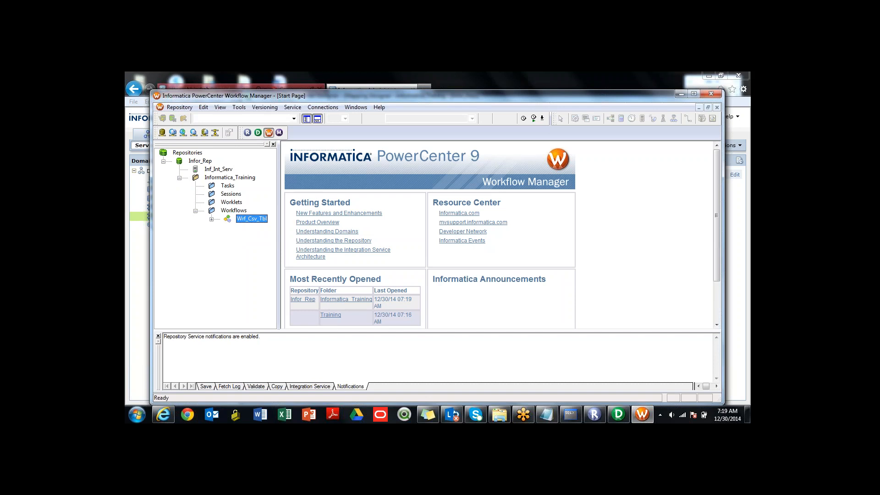
pyautogui.click(711, 94)
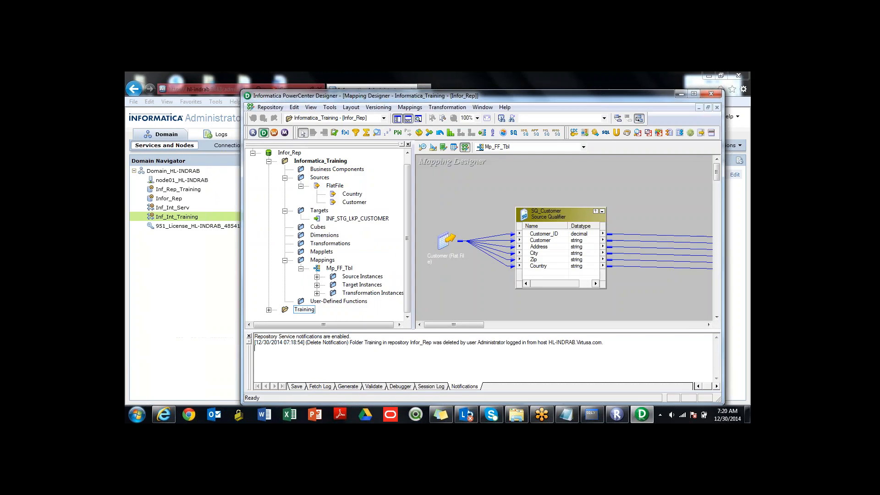
pyautogui.click(710, 93)
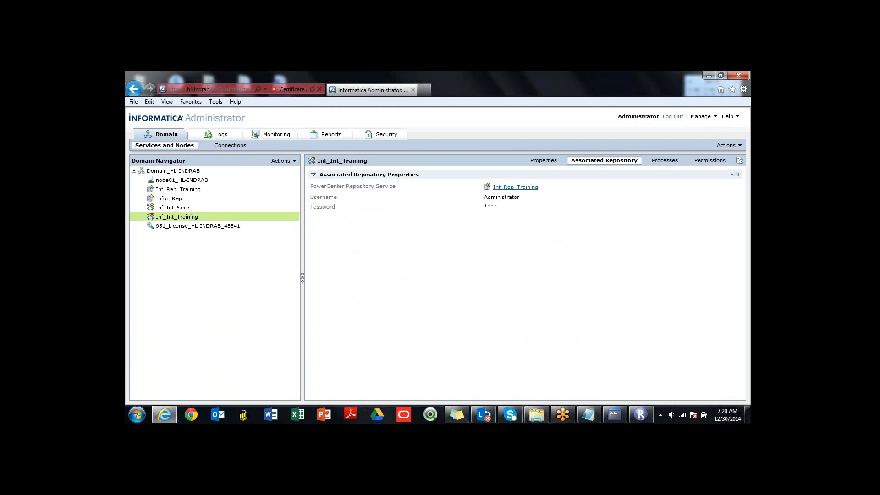
pyautogui.click(641, 414)
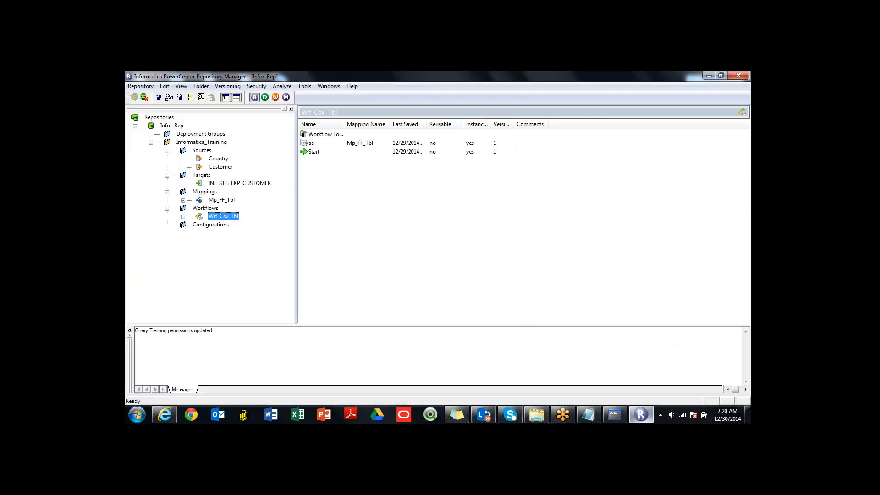
pyautogui.click(641, 414)
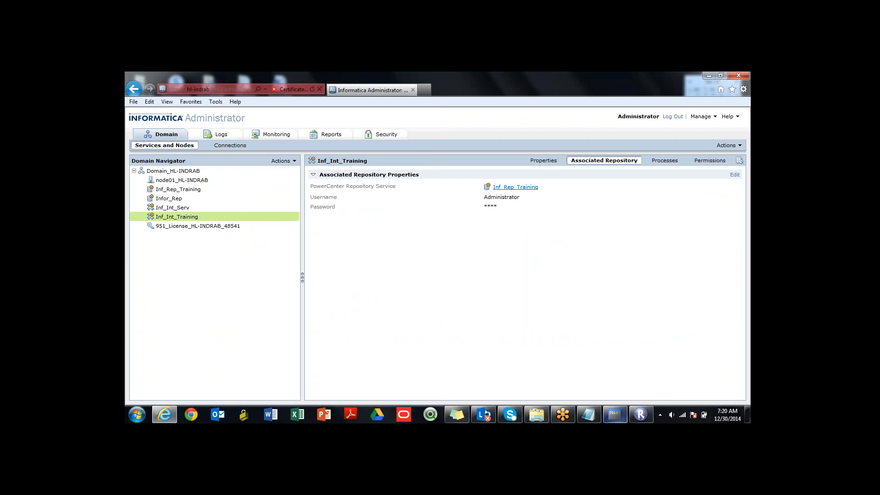
pyautogui.click(641, 414)
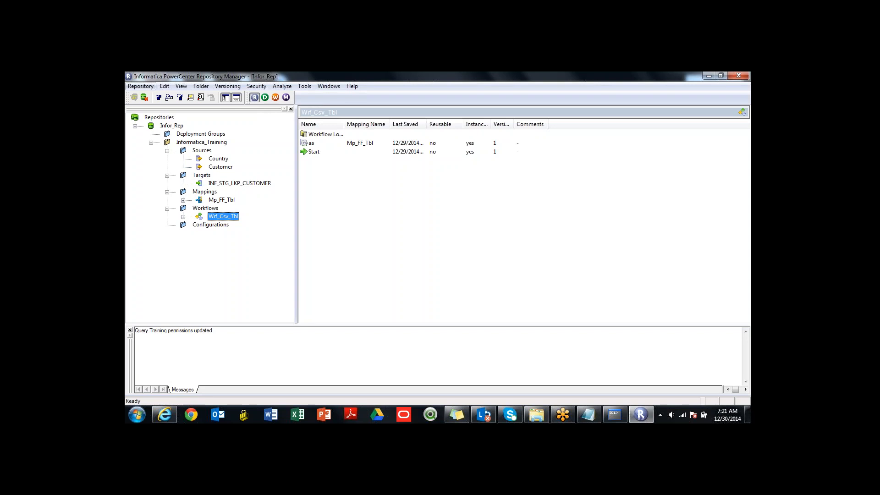
# - Disconnect Repository Manager from the Infor_Rep repository
pyautogui.click(141, 86)
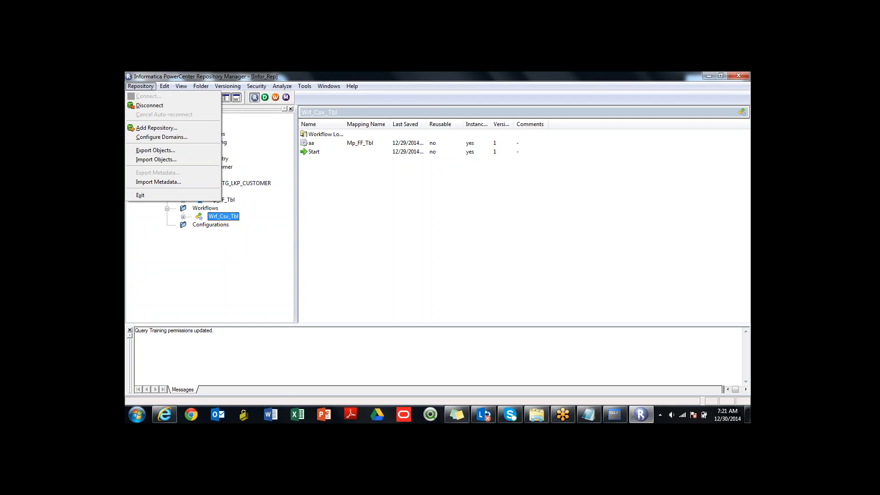
pyautogui.press('Escape')
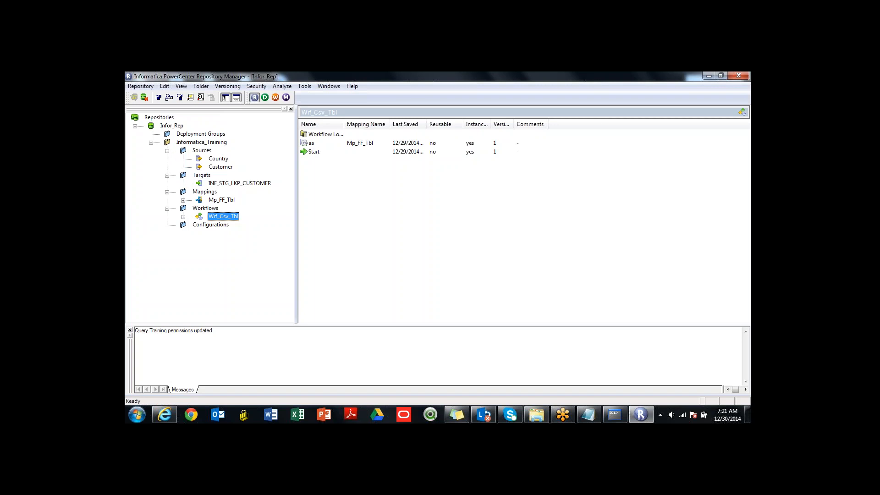
pyautogui.click(167, 126)
pyautogui.rightClick(166, 127)
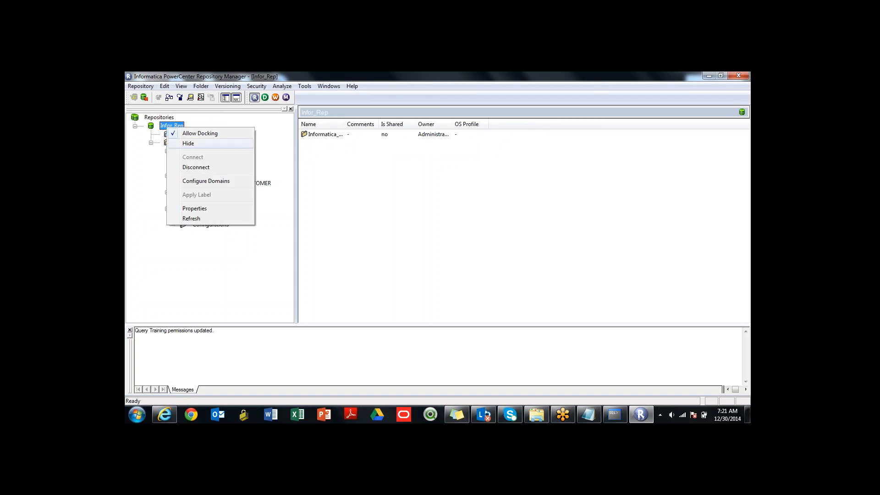
pyautogui.press('Return')
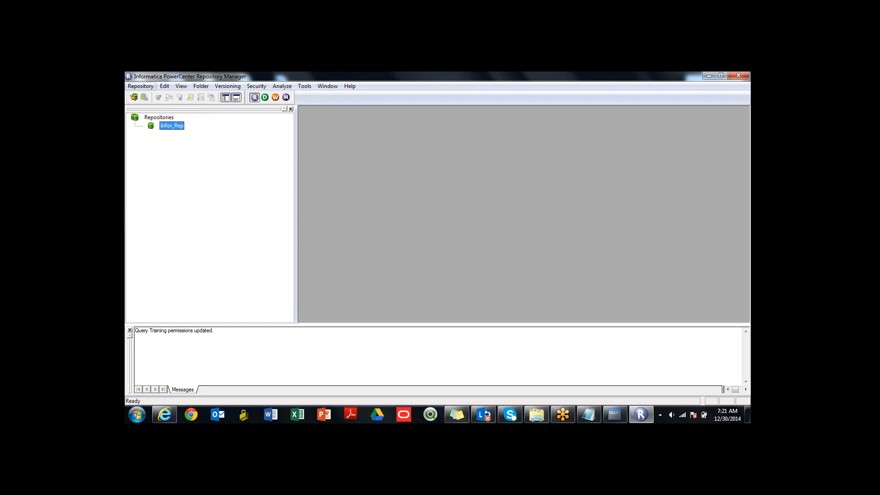
pyautogui.click(141, 86)
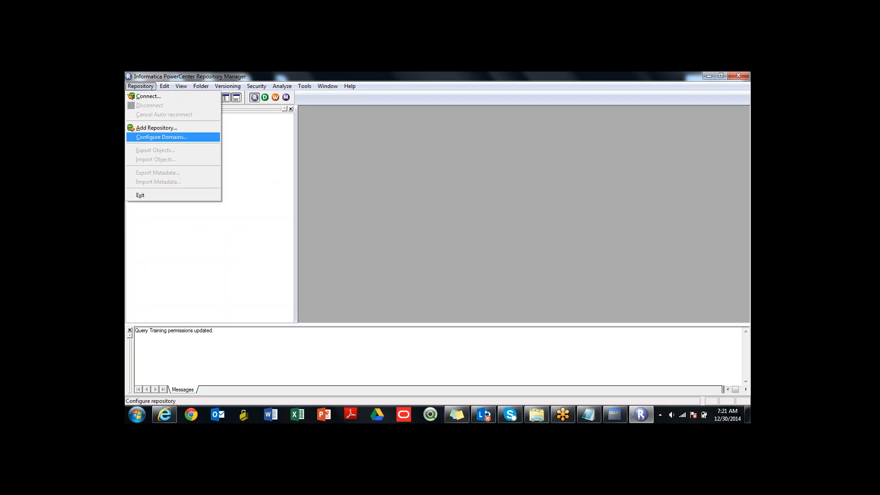
pyautogui.press('Return')
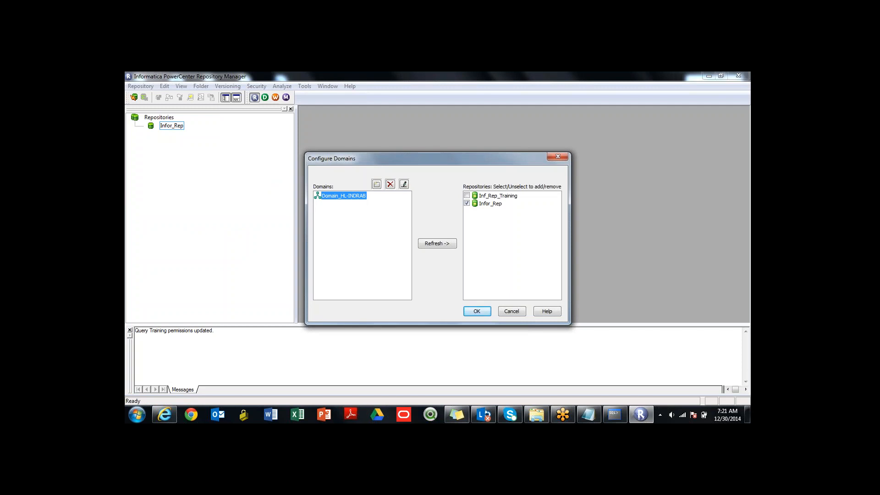
pyautogui.click(497, 195)
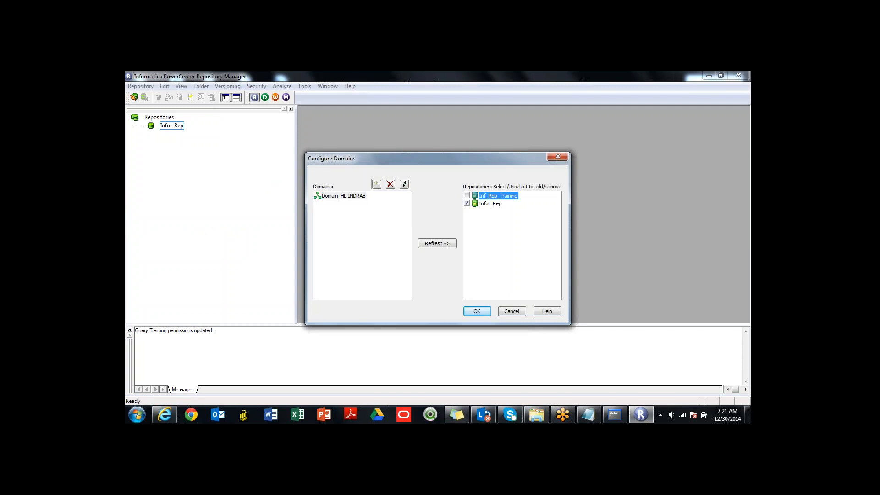
pyautogui.click(558, 157)
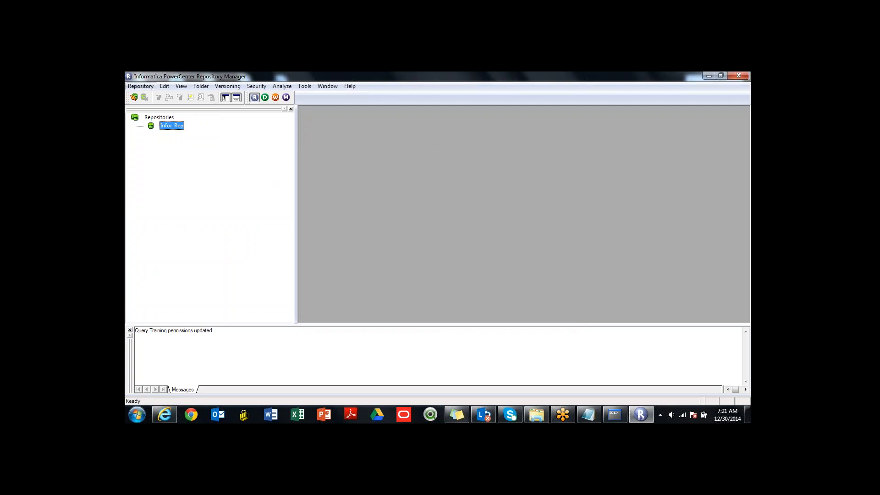
pyautogui.hotkey('alt', 'r')
pyautogui.press('Down')
pyautogui.press('Down')
pyautogui.press('Return')
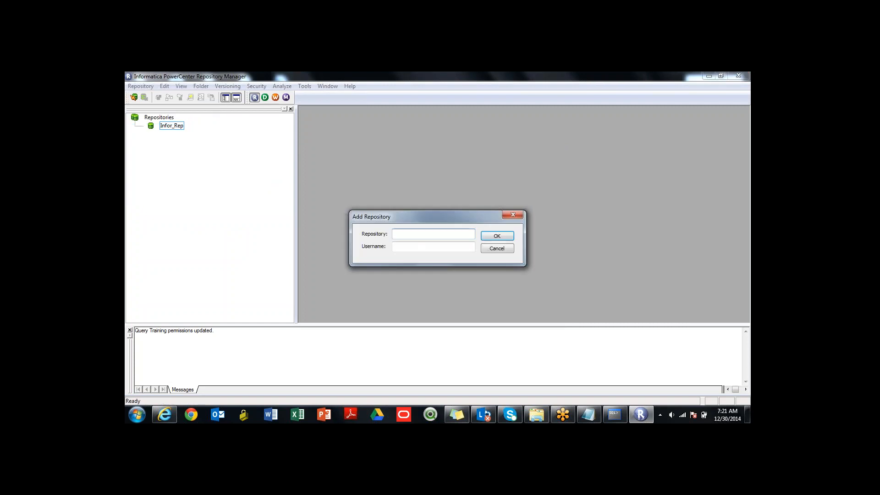
pyautogui.press('Escape')
# - Configure Domain_HL-INDRAB so that the Inf_Rep_Training repository is added alongside Infor_Rep
pyautogui.hotkey('alt', 'r')
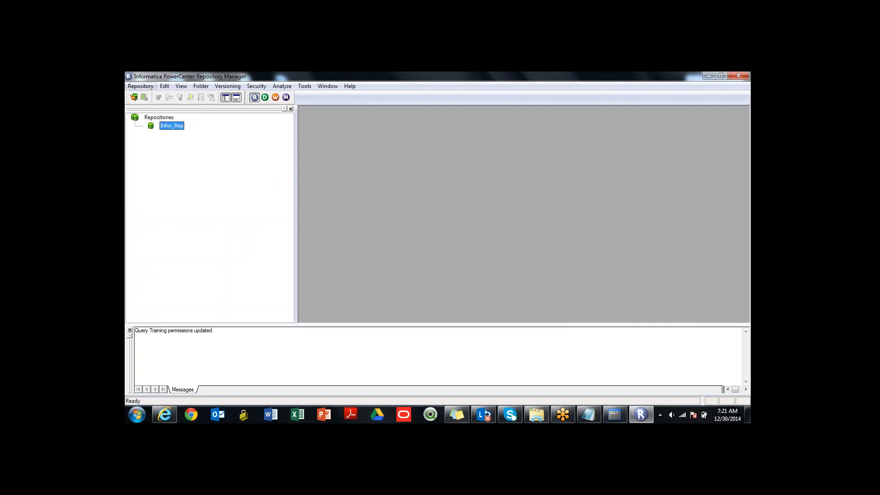
pyautogui.press('Down')
pyautogui.press('Down')
pyautogui.press('Down')
pyautogui.press('Down')
pyautogui.press('Return')
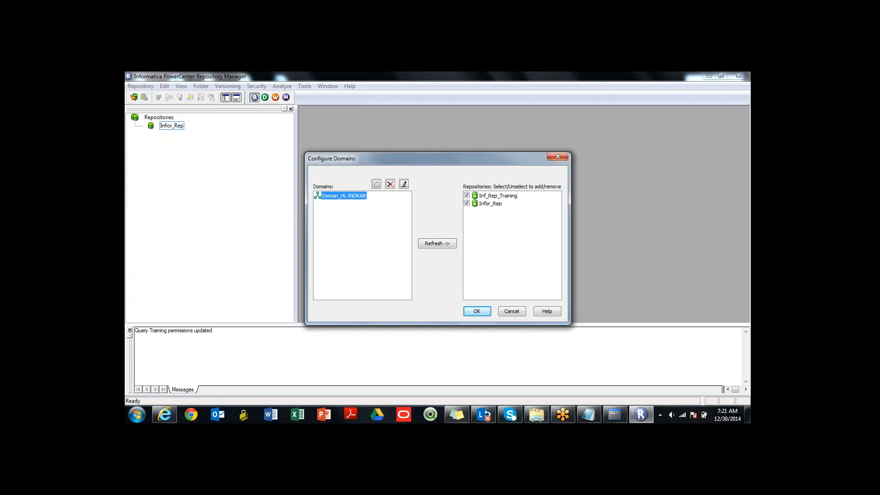
pyautogui.press('Tab')
pyautogui.press('Return')
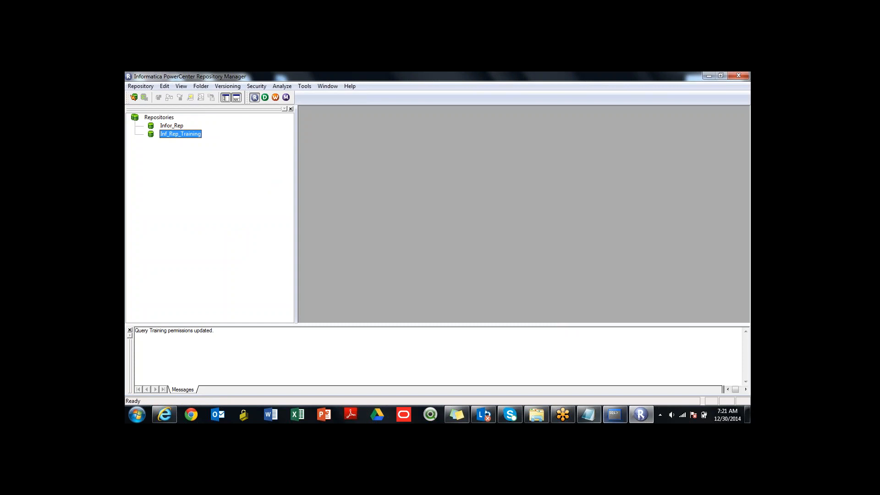
# - Connect to the Inf_Rep_Training repository as Administrator by entering the username and the account password
pyautogui.click(164, 414)
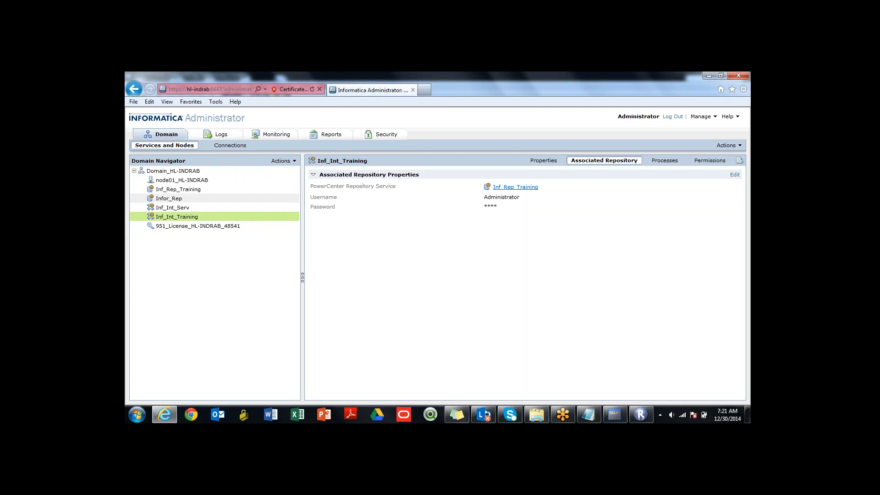
pyautogui.click(164, 414)
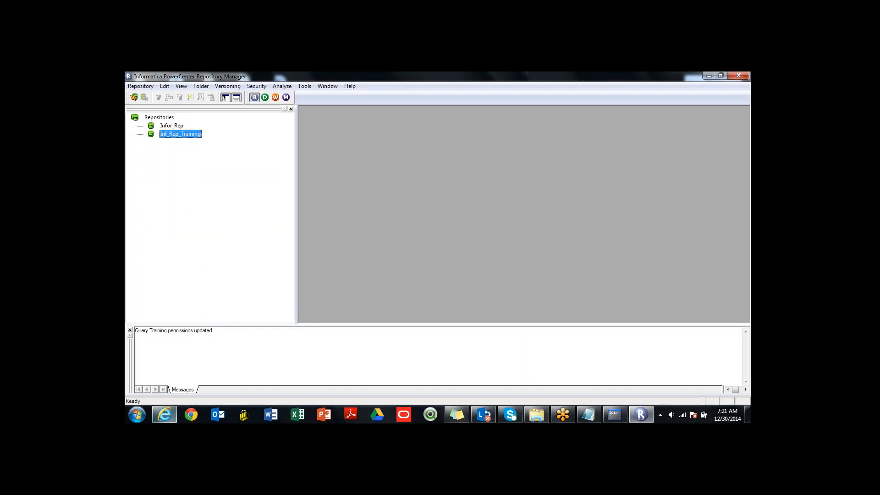
pyautogui.doubleClick(180, 134)
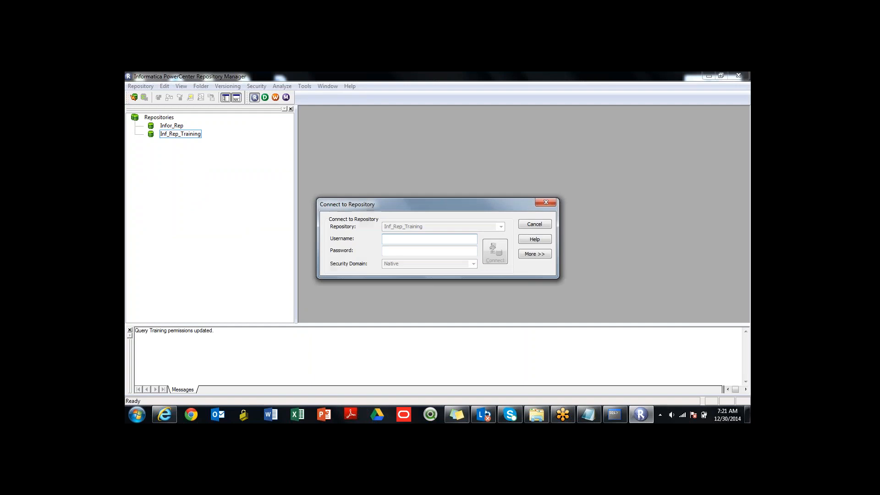
pyautogui.write('Administrator')
pyautogui.press('Tab')
pyautogui.write('•••••')
pyautogui.press('Return')
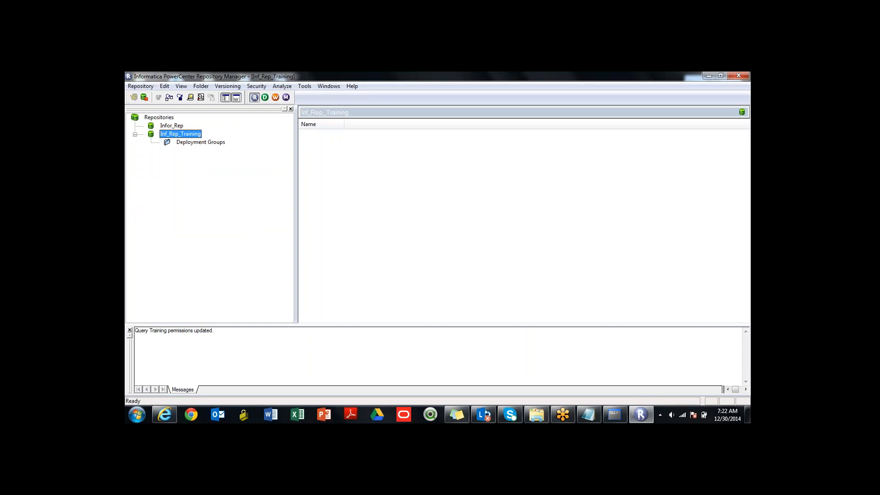
# - Create a folder named Prj_Sales_Data_Loading in the Inf_Rep_Training repository and acknowledge its creation
pyautogui.click(200, 142)
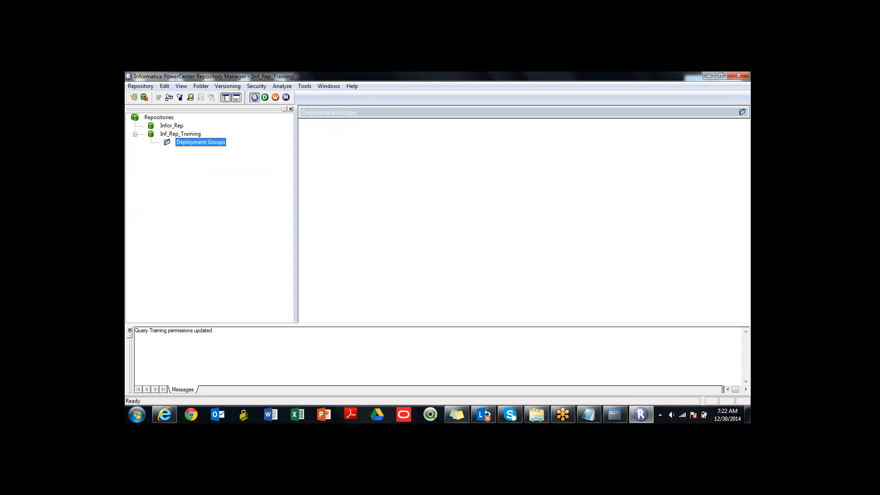
pyautogui.click(201, 86)
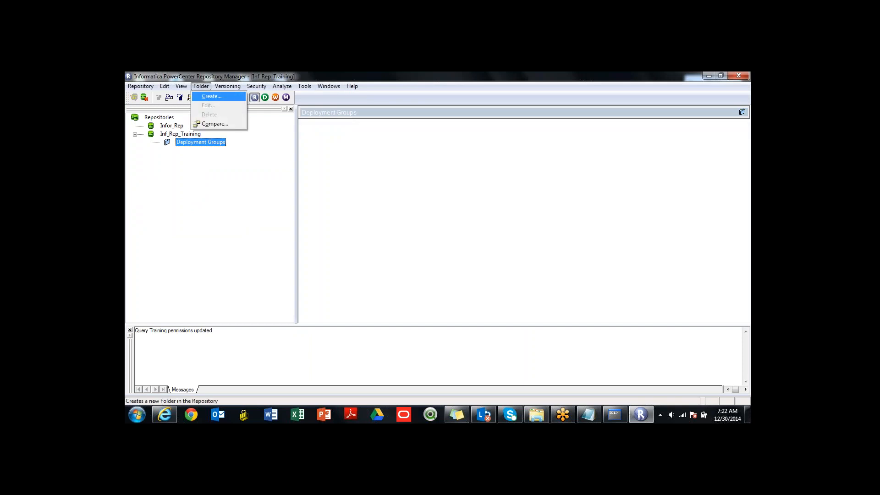
pyautogui.click(211, 96)
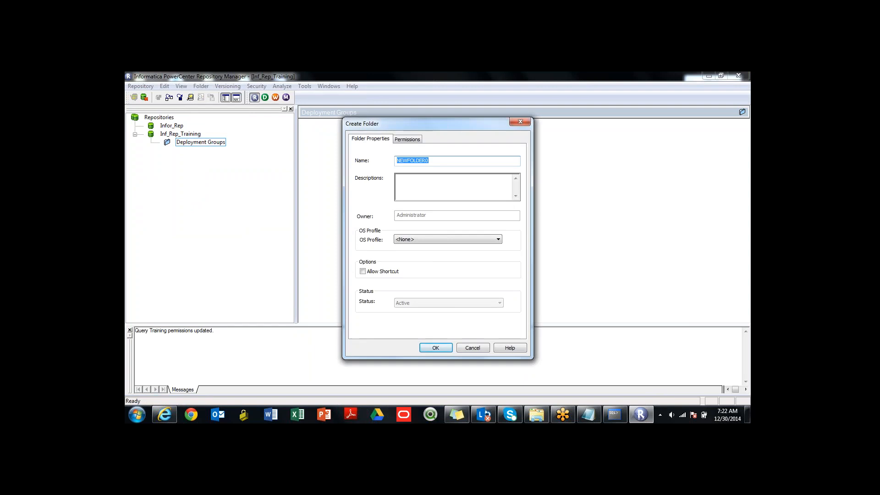
pyautogui.write('MyInfTraining')
pyautogui.hotkey('shift', 'Left')
pyautogui.hotkey('shift', 'Left')
pyautogui.hotkey('shift', 'Left')
pyautogui.hotkey('shift', 'Left')
pyautogui.hotkey('shift', 'Left')
pyautogui.hotkey('shift', 'Left')
pyautogui.hotkey('shift', 'Left')
pyautogui.hotkey('shift', 'Left')
pyautogui.hotkey('shift', 'Left')
pyautogui.hotkey('shift', 'Left')
pyautogui.hotkey('shift', 'Left')
pyautogui.hotkey('shift', 'Left')
pyautogui.hotkey('shift', 'Left')
pyautogui.write('Prj_Sales_Data_Loading')
pyautogui.press('Return')
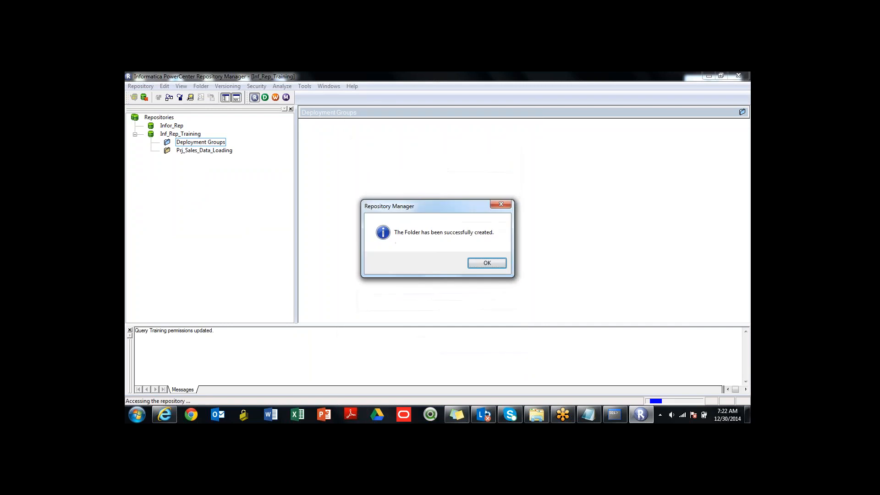
pyautogui.press('Return')
# - Launch Designer from the Prj_Sales_Data_Loading folder, dismiss the startup tip, and select Inf_Rep_Training
pyautogui.click(204, 151)
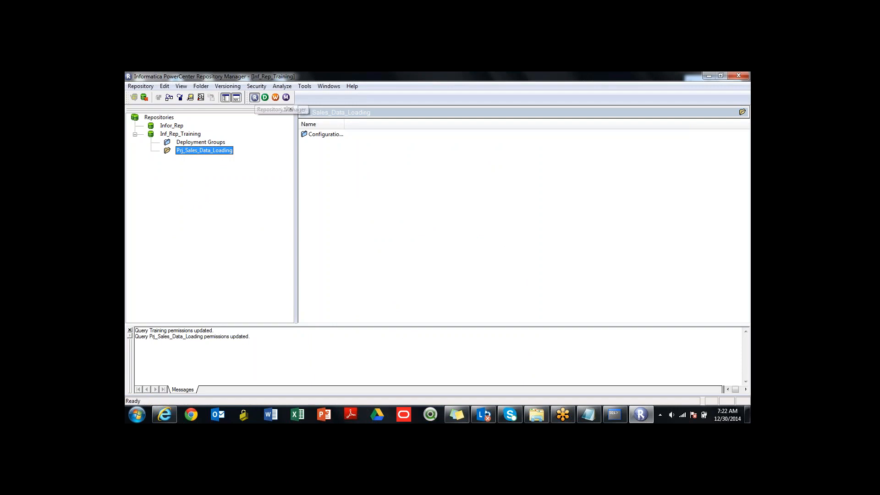
pyautogui.click(265, 97)
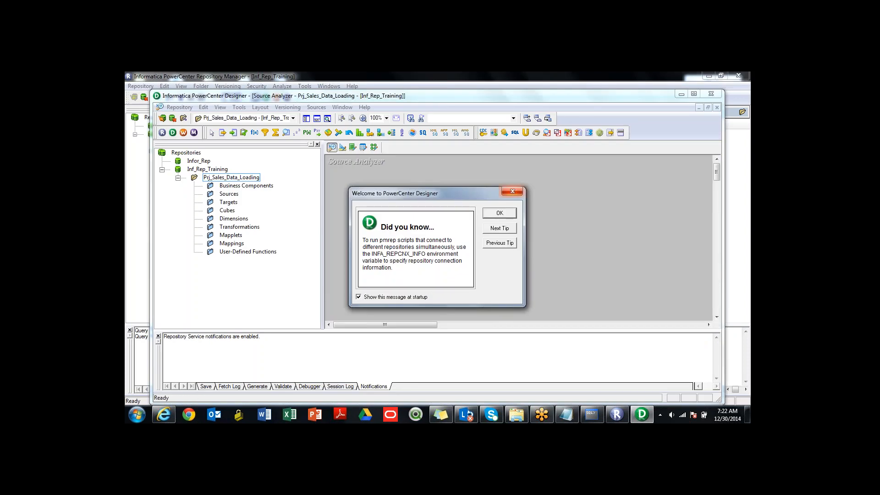
pyautogui.click(512, 192)
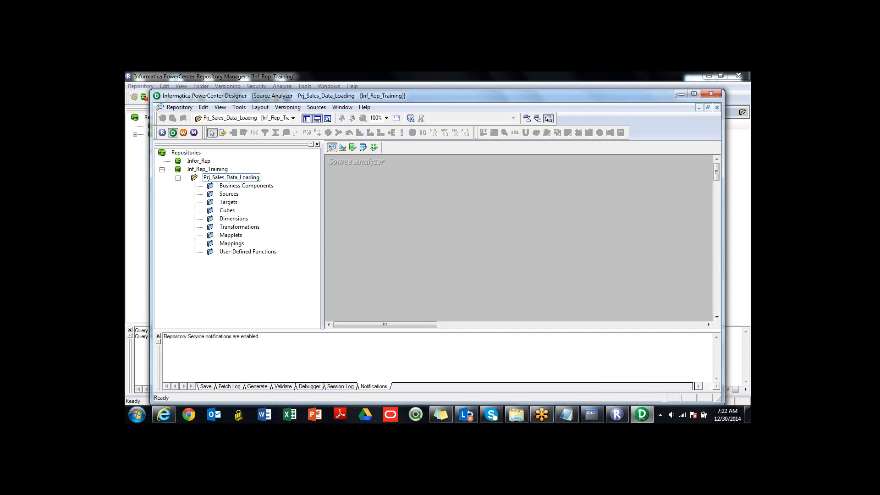
pyautogui.click(198, 161)
pyautogui.click(207, 169)
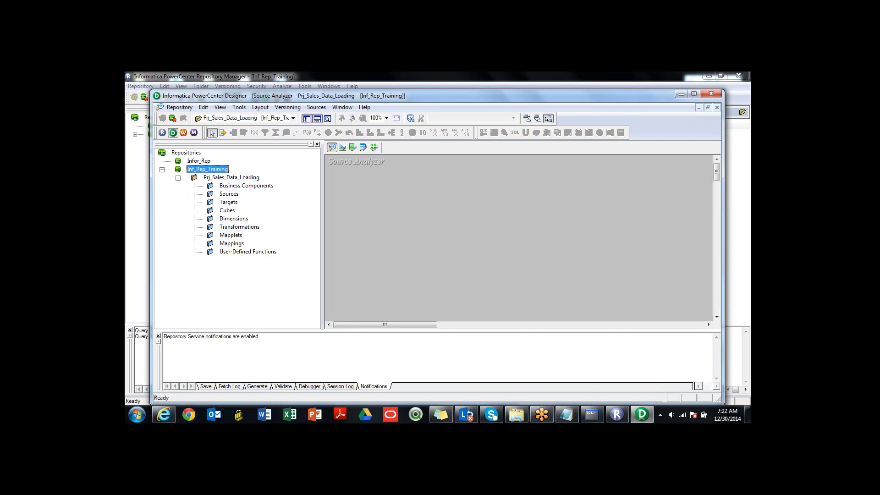
# - Start importing sources from a database for the Prj_Sales_Data_Loading folder and choose the xe ODBC data source
pyautogui.click(229, 194)
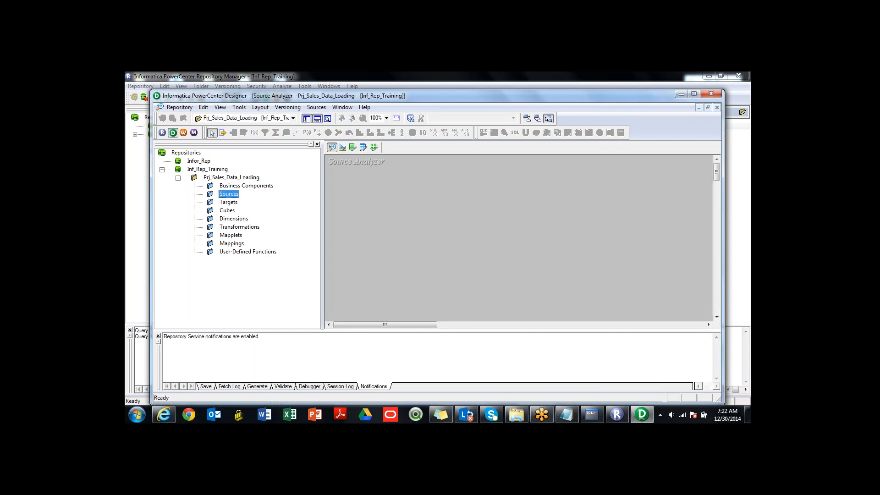
pyautogui.click(316, 108)
pyautogui.click(344, 117)
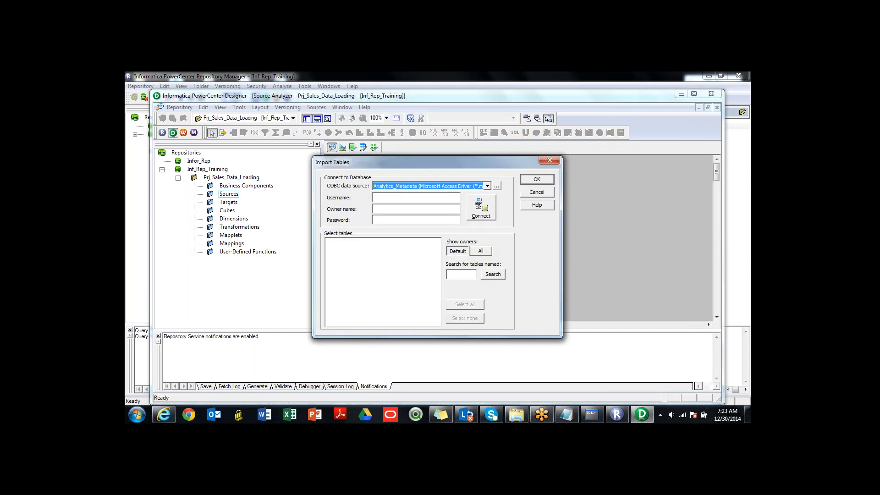
pyautogui.click(487, 186)
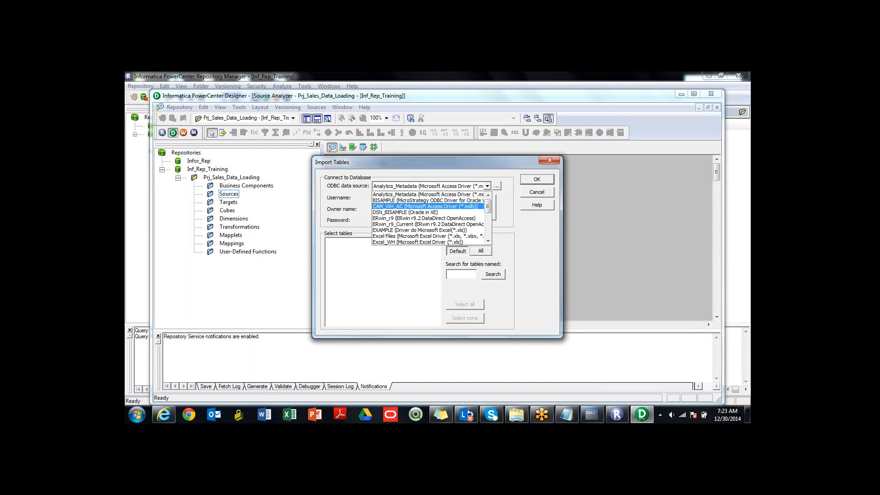
pyautogui.rightClick(487, 231)
pyautogui.click(488, 186)
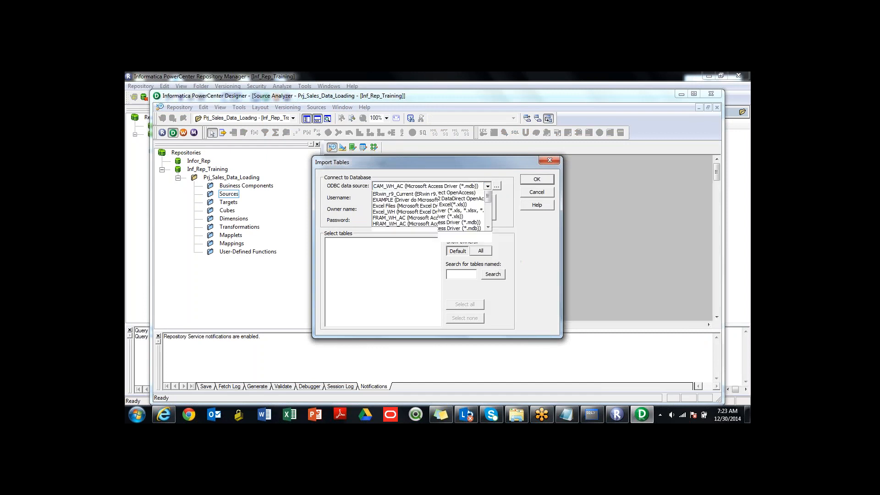
pyautogui.moveTo(487, 210); pyautogui.dragTo(488, 231)
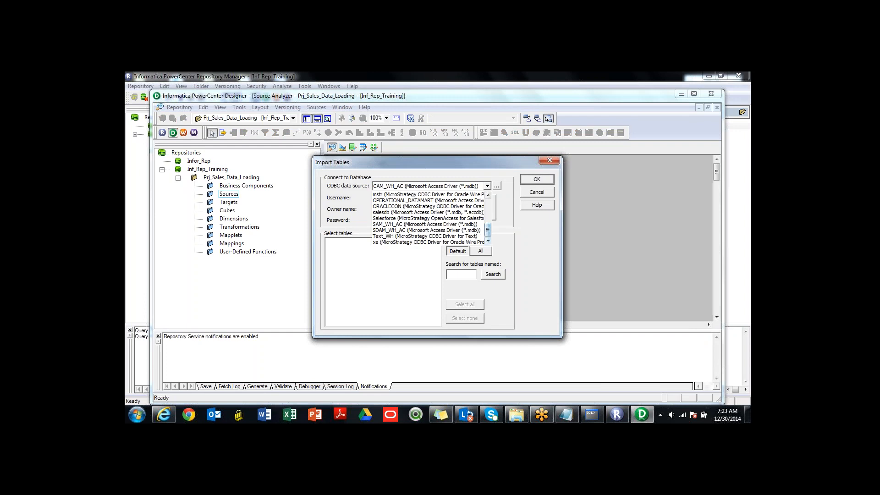
pyautogui.click(428, 242)
# - Connect to the xe database with BISAMPLE as username and owner name, entering the account password
pyautogui.click(416, 198)
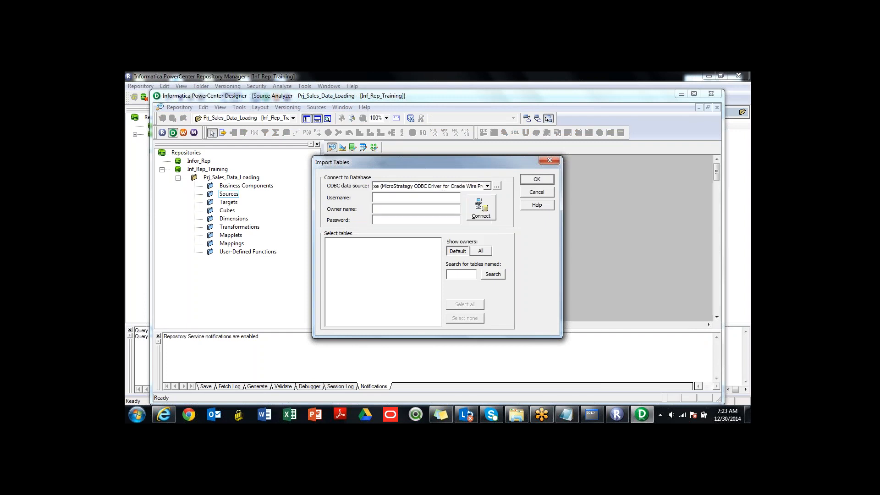
pyautogui.write('BISAMPLE')
pyautogui.hotkey('shift', 'Home')
pyautogui.hotkey('ctrl', 'c')
pyautogui.click(397, 208)
pyautogui.hotkey('ctrl', 'v')
pyautogui.hotkey('ctrl', 'v')
pyautogui.press('BackSpace')
pyautogui.press('BackSpace')
pyautogui.press('BackSpace')
pyautogui.press('BackSpace')
pyautogui.press('BackSpace')
pyautogui.press('BackSpace')
pyautogui.press('BackSpace')
pyautogui.press('BackSpace')
pyautogui.hotkey('ctrl', 'v')
pyautogui.click(481, 208)
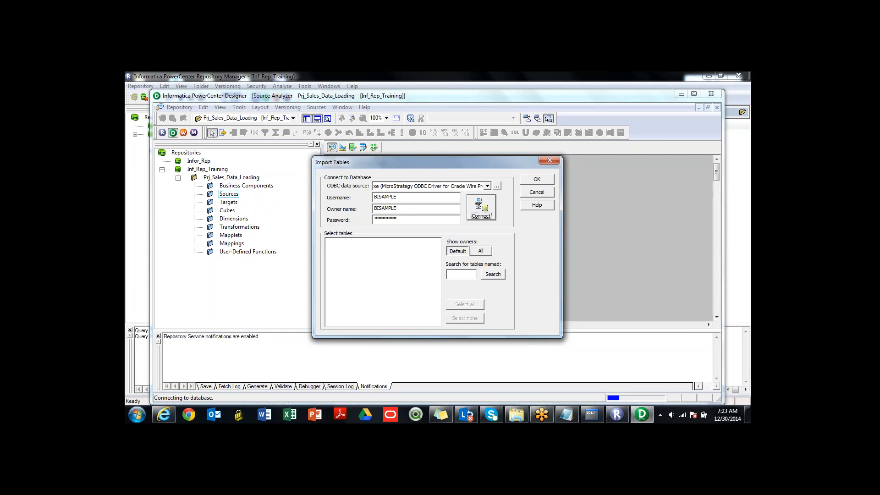
pyautogui.press('Return')
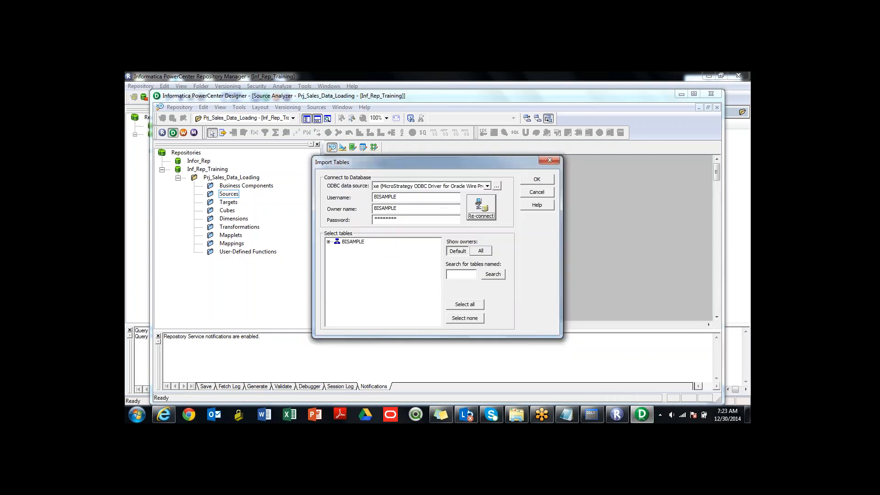
# - Import the INF_STG_LKP_CUSTOMER table from the BISAMPLE tables as a source definition
pyautogui.click(329, 241)
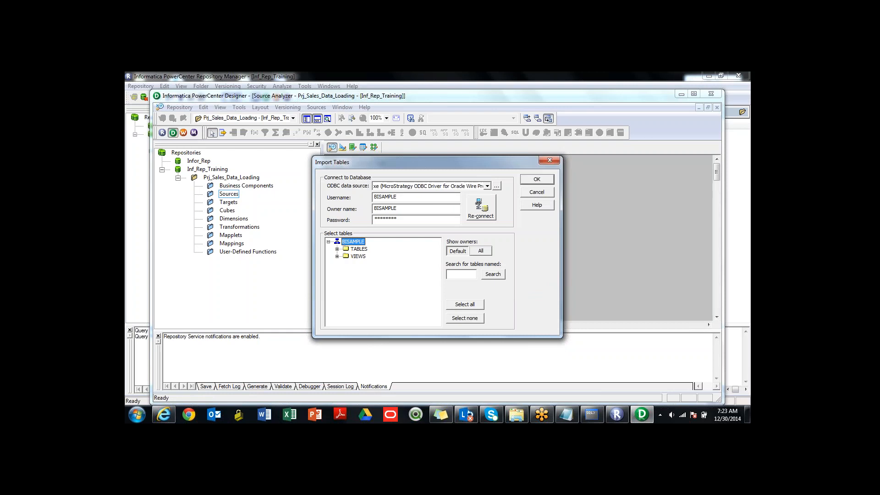
pyautogui.click(337, 248)
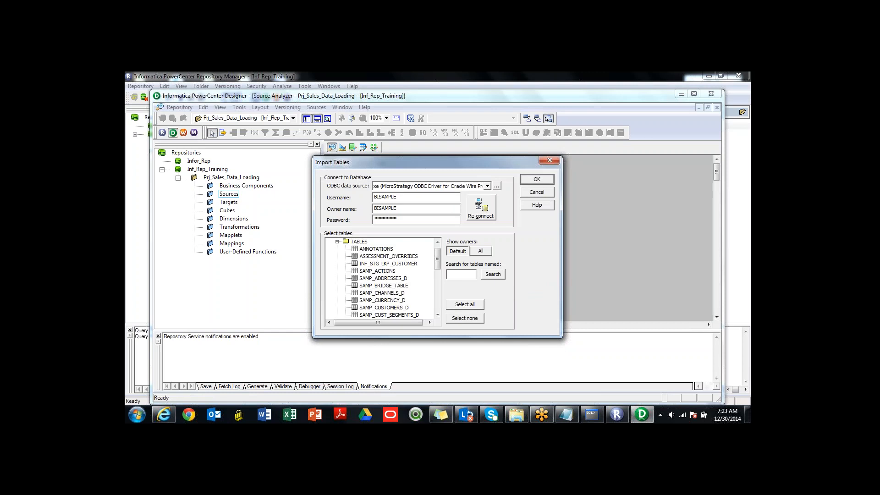
pyautogui.click(388, 264)
pyautogui.press('Return')
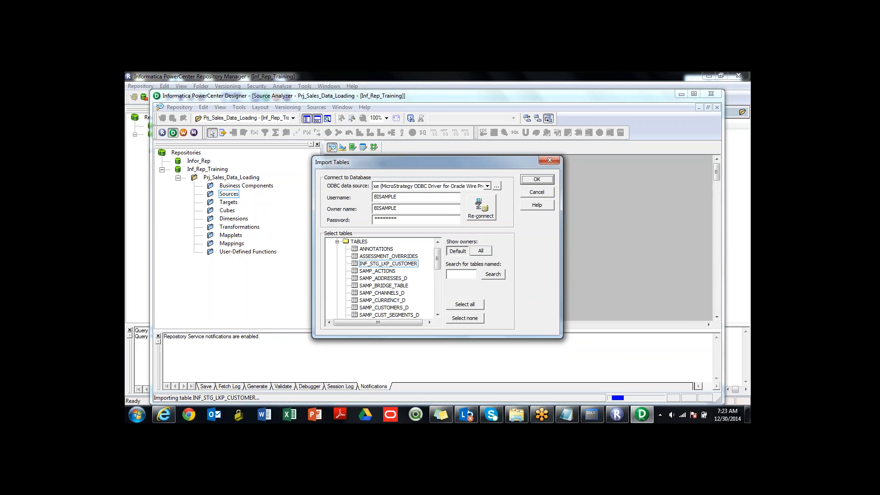
pyautogui.press('Return')
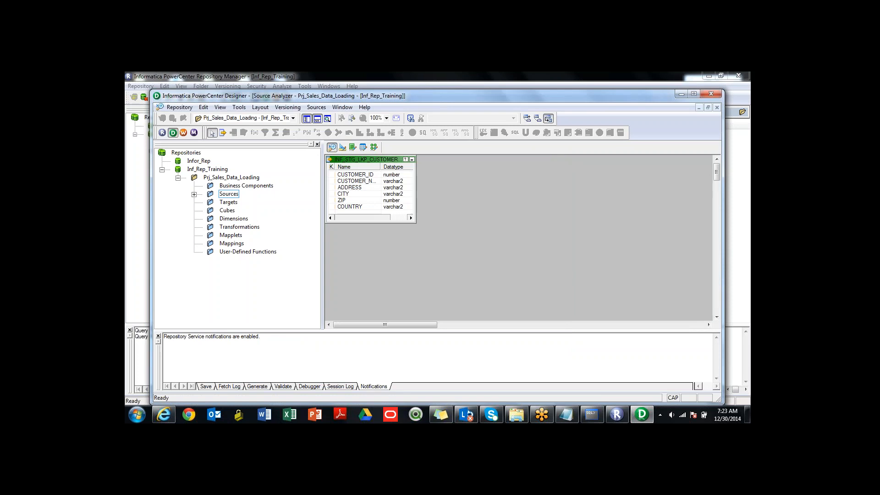
# - Save the imported source definition to the Prj_Sales_Data_Loading folder in the repository
pyautogui.click(179, 108)
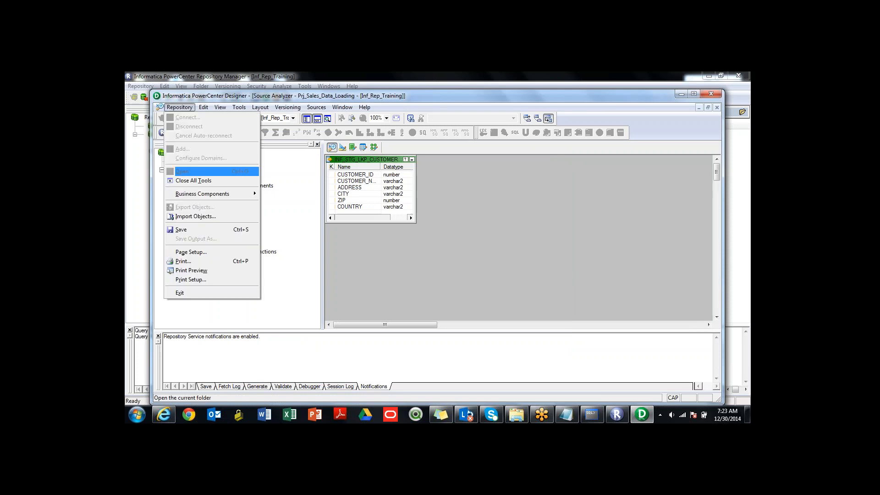
pyautogui.click(181, 229)
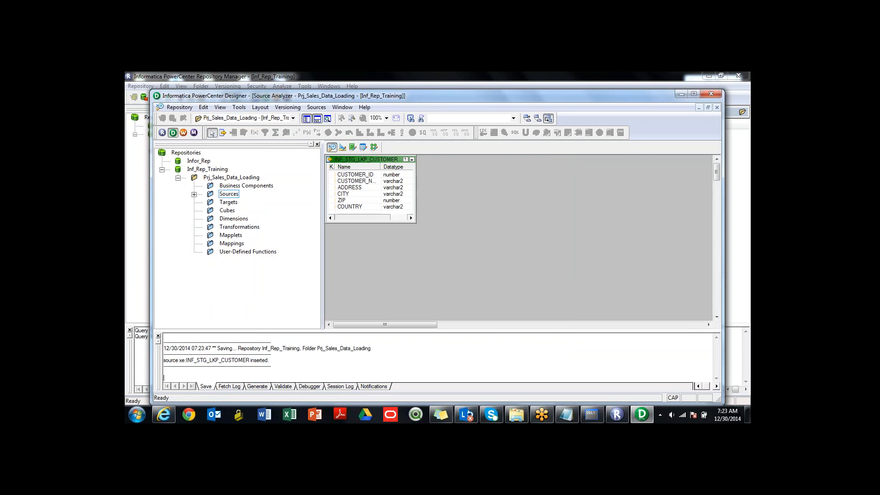
pyautogui.click(180, 108)
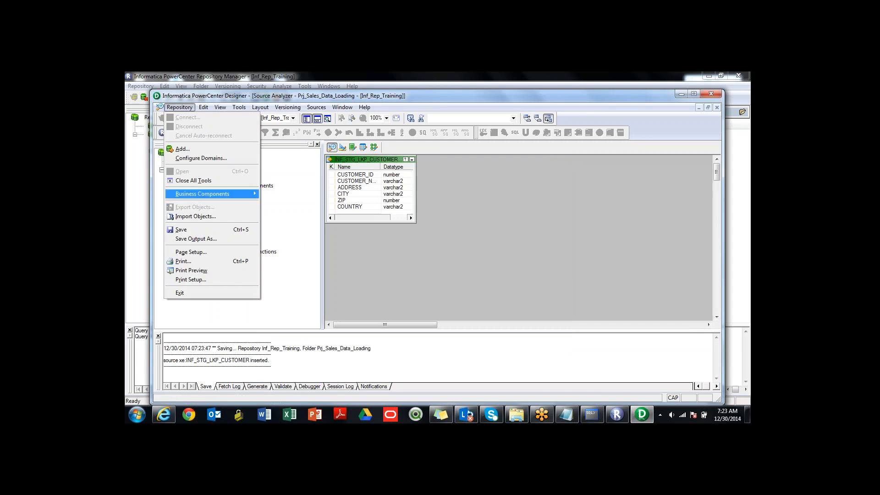
pyautogui.press('Escape')
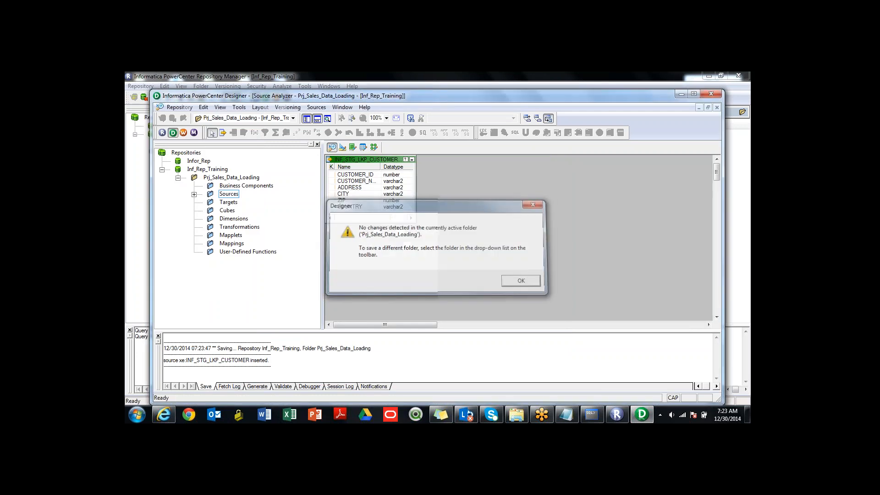
pyautogui.press('Return')
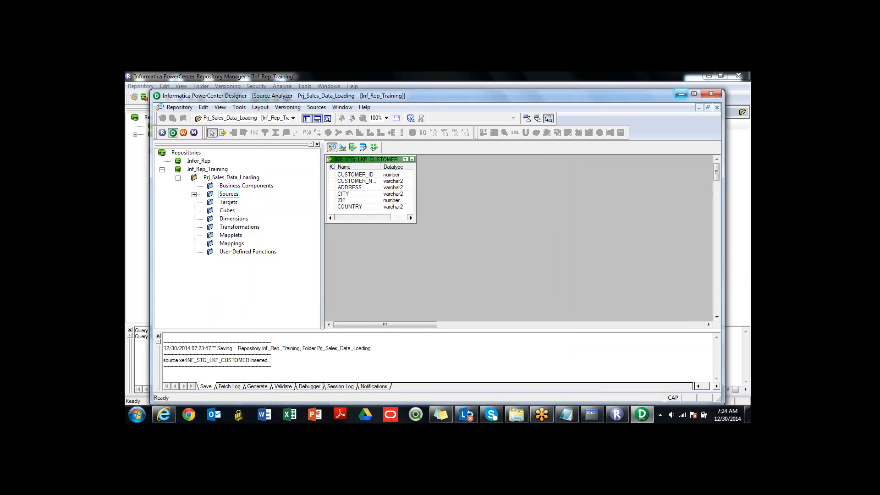
# - Switch to Repository Manager, refresh the Prj_Sales_Data_Loading folder, and examine the columns of the INF_STG_LKP_CUSTOMER source
pyautogui.click(681, 94)
pyautogui.click(151, 151)
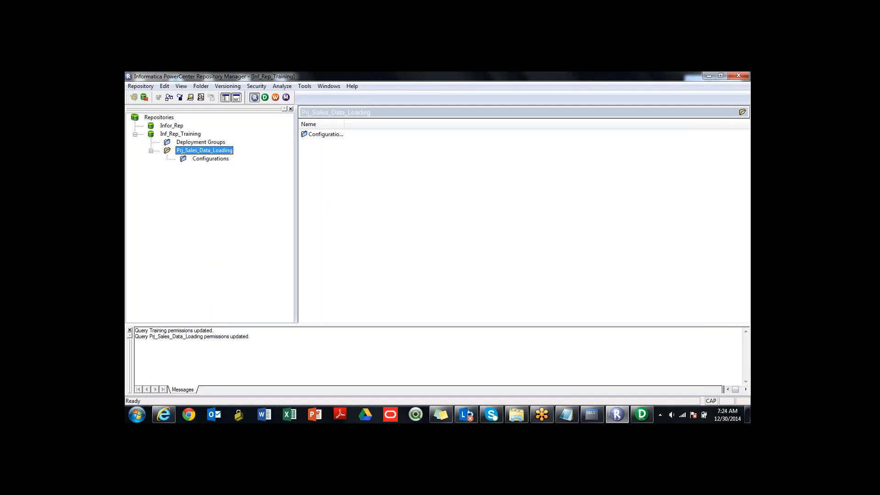
pyautogui.rightClick(207, 150)
pyautogui.click(233, 188)
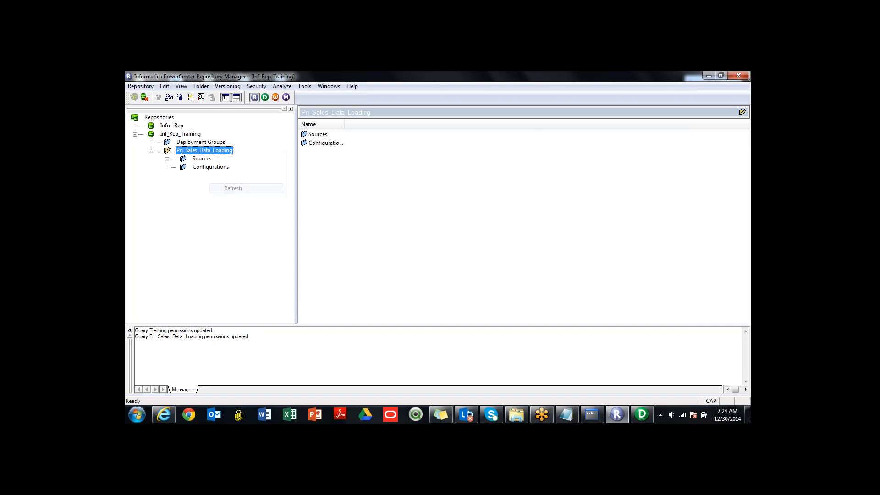
pyautogui.click(167, 159)
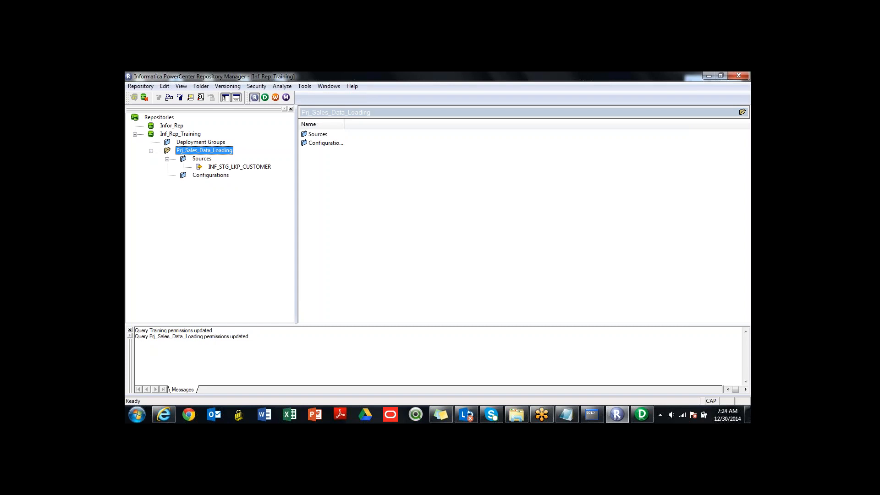
pyautogui.click(240, 167)
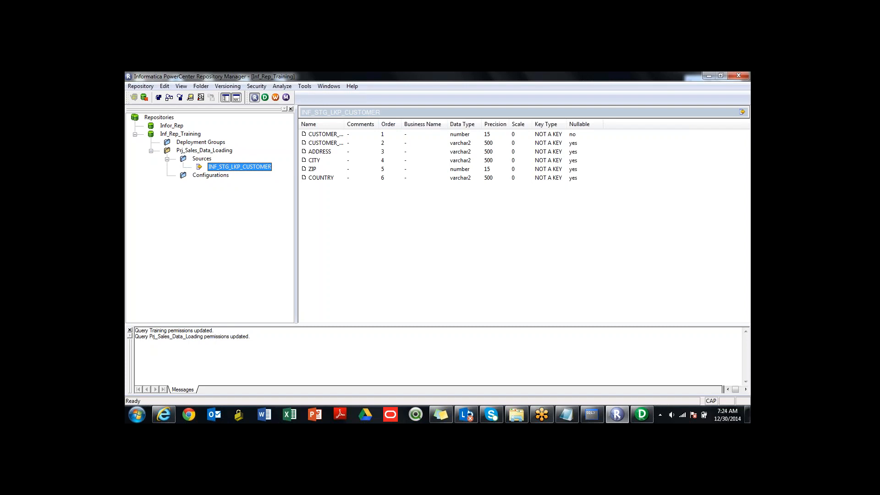
# - Switch to Designer, disconnect it from the Inf_Rep_Training repository, and close it
pyautogui.click(642, 415)
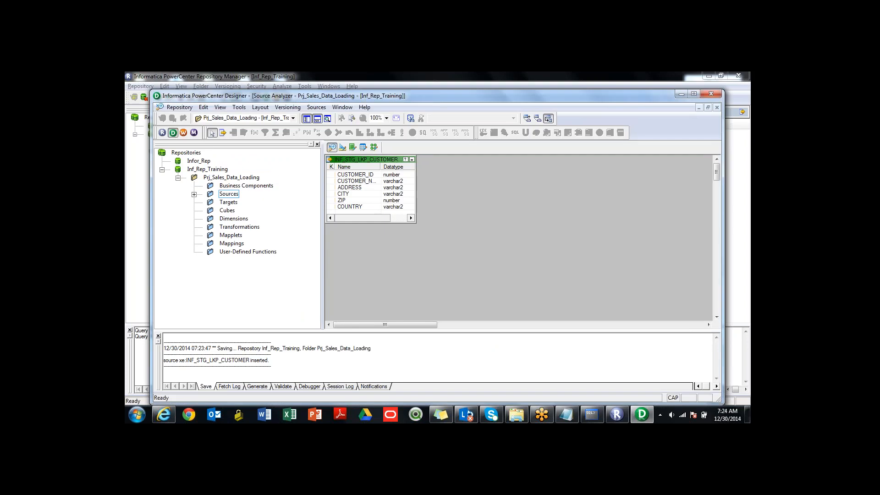
pyautogui.rightClick(221, 177)
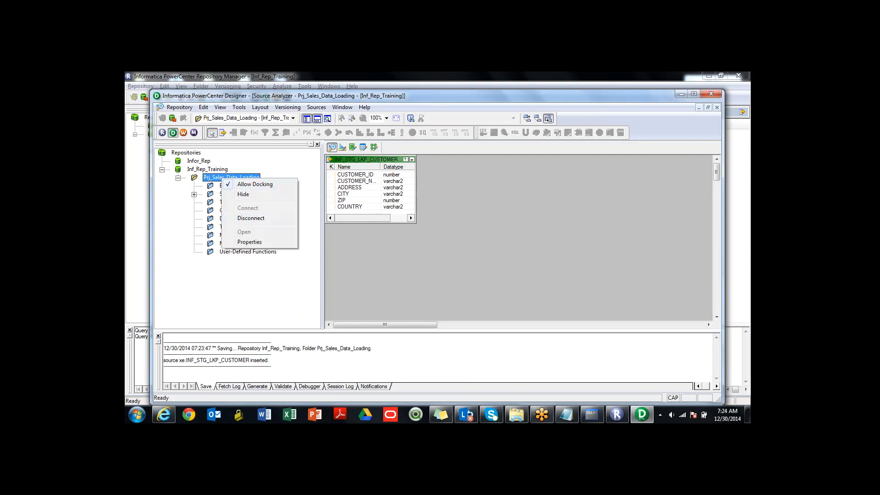
pyautogui.click(251, 218)
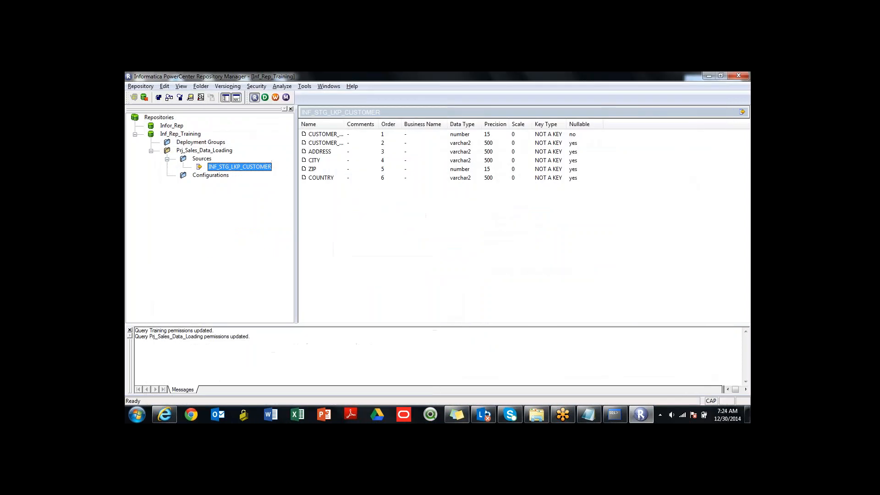
# - Delete the Prj_Sales_Data_Loading folder with all its data and disconnect Repository Manager from Inf_Rep_Training
pyautogui.click(204, 150)
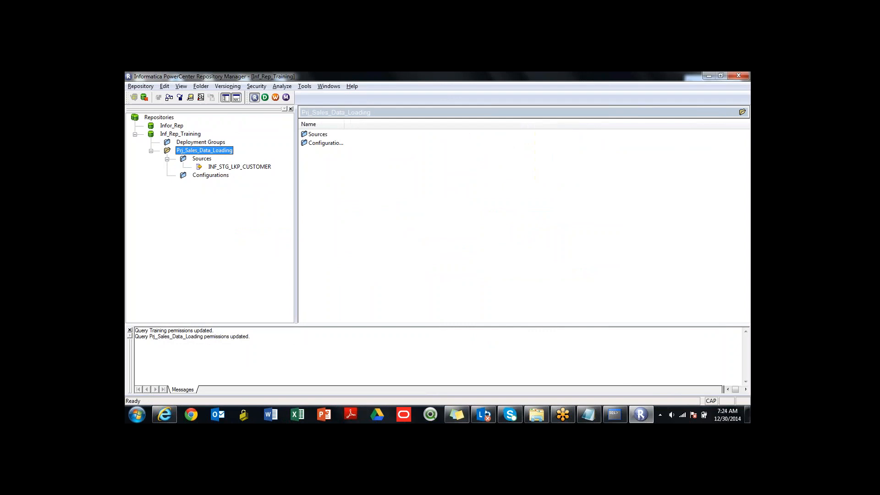
pyautogui.rightClick(201, 150)
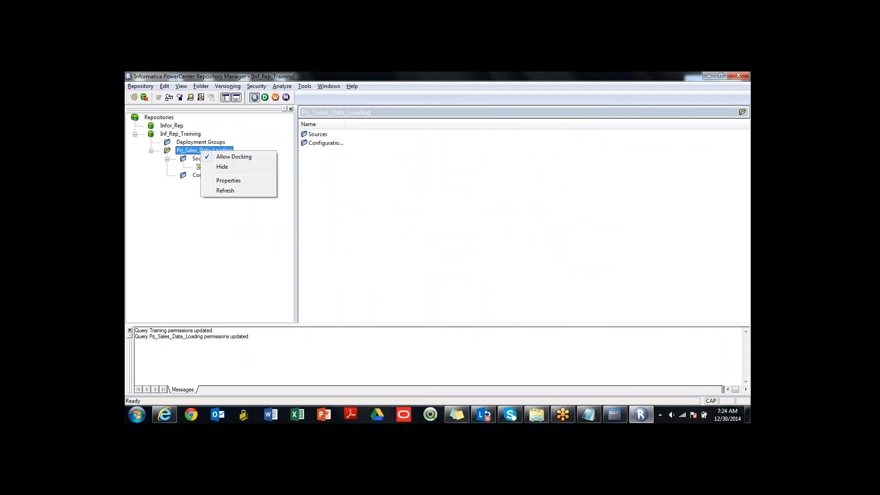
pyautogui.click(201, 86)
pyautogui.press('Return')
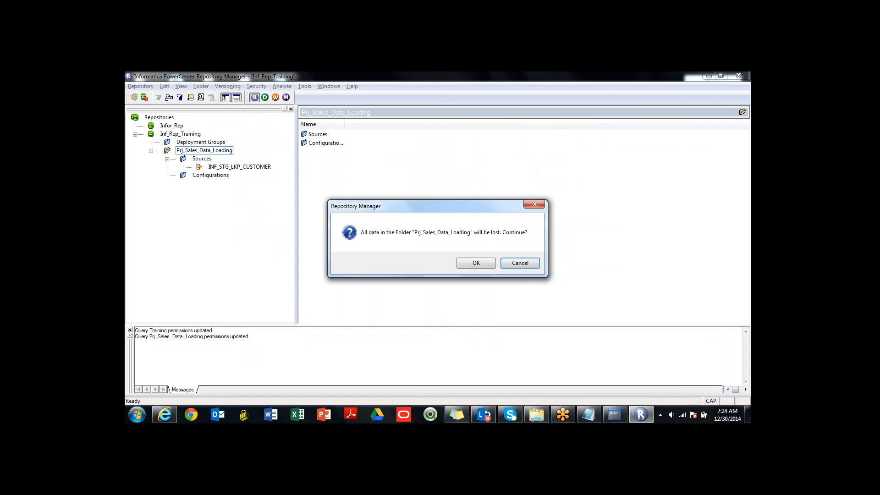
pyautogui.click(476, 263)
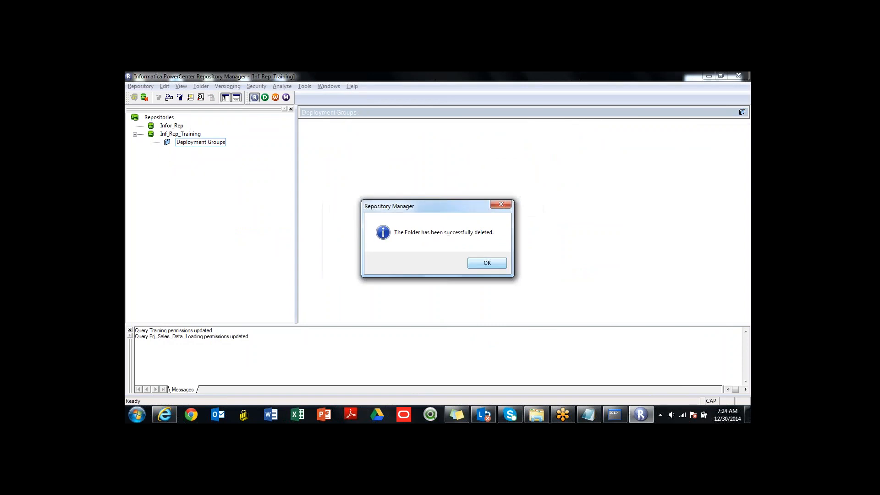
pyautogui.press('Return')
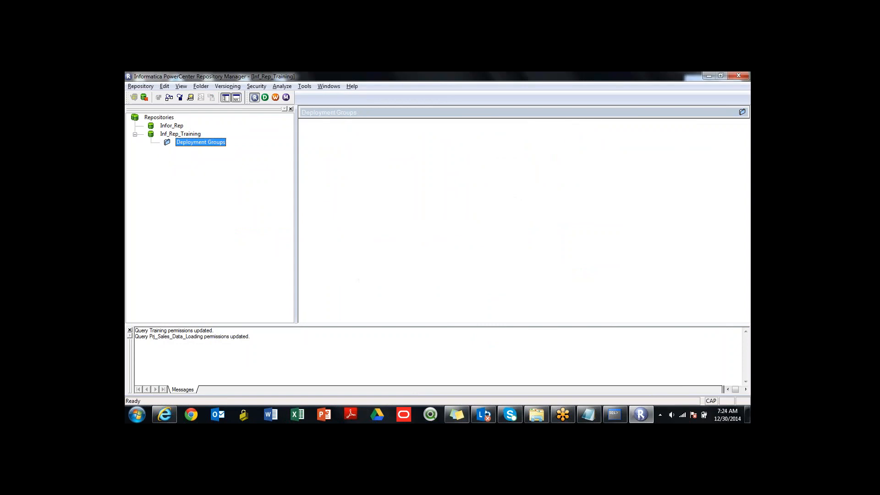
pyautogui.rightClick(183, 134)
pyautogui.click(211, 172)
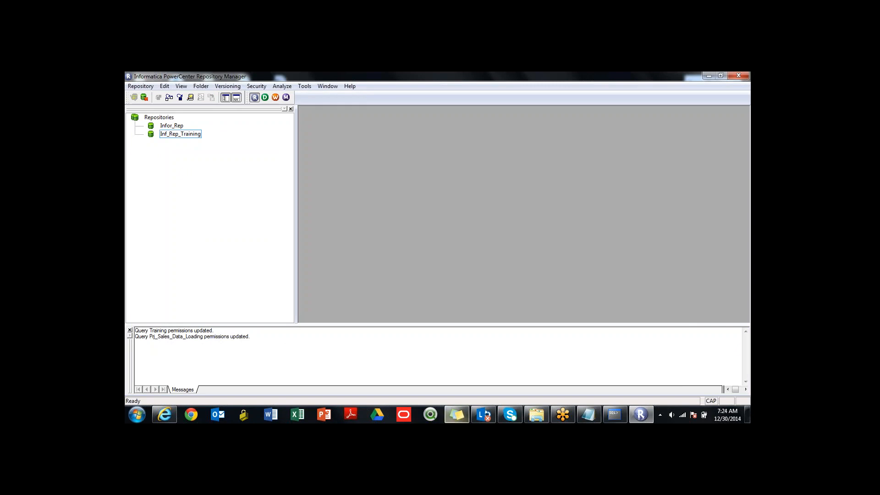
# - Switch to Informatica Administrator and delete the Inf_Int_Training integration service, disabling it with the Complete option
pyautogui.click(164, 415)
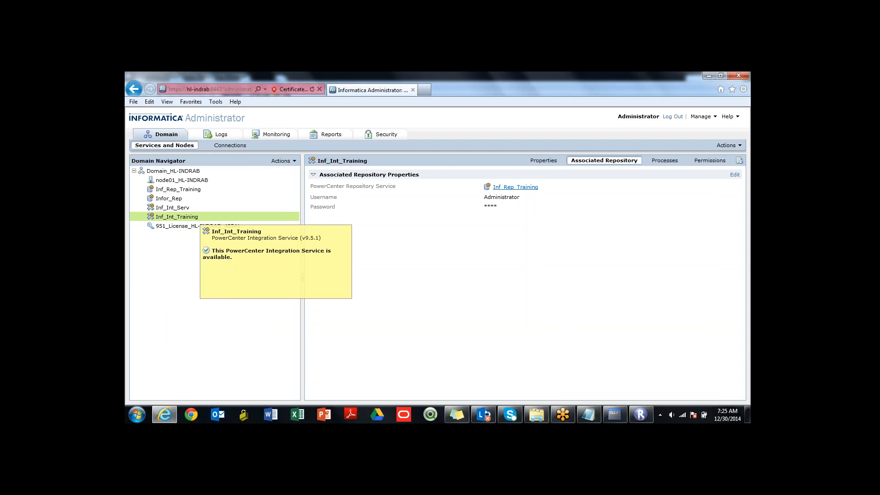
pyautogui.rightClick(236, 217)
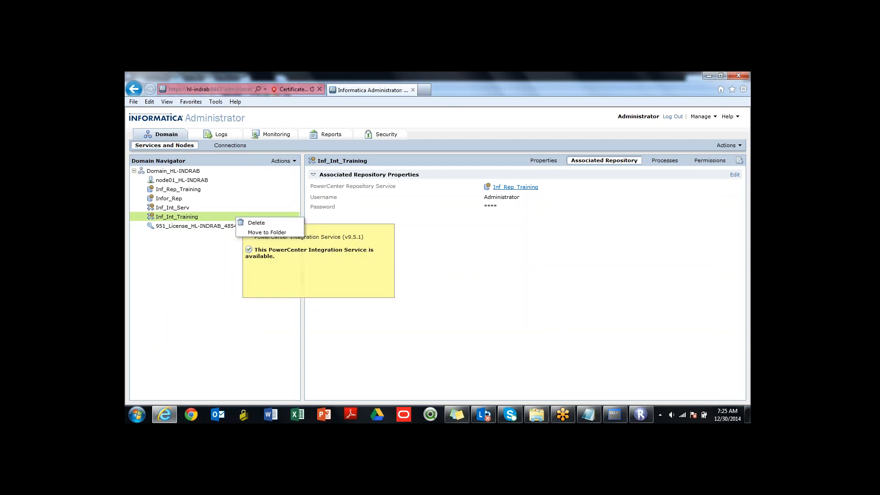
pyautogui.click(256, 223)
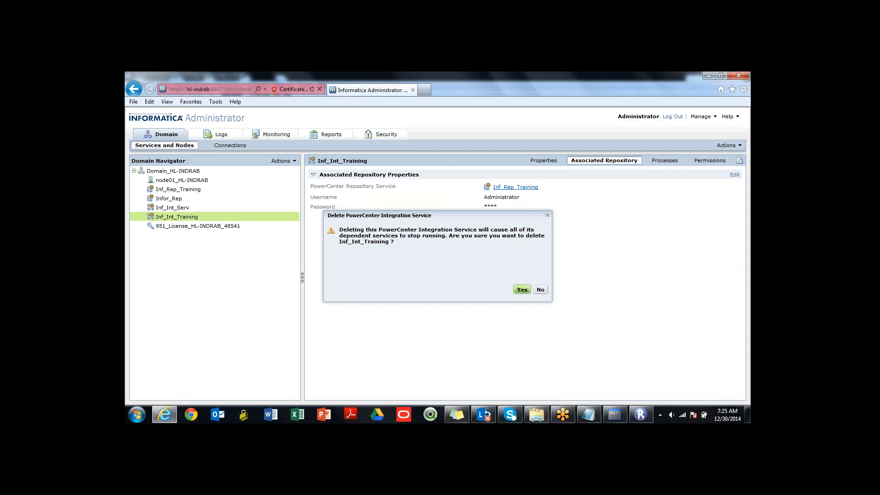
pyautogui.click(522, 290)
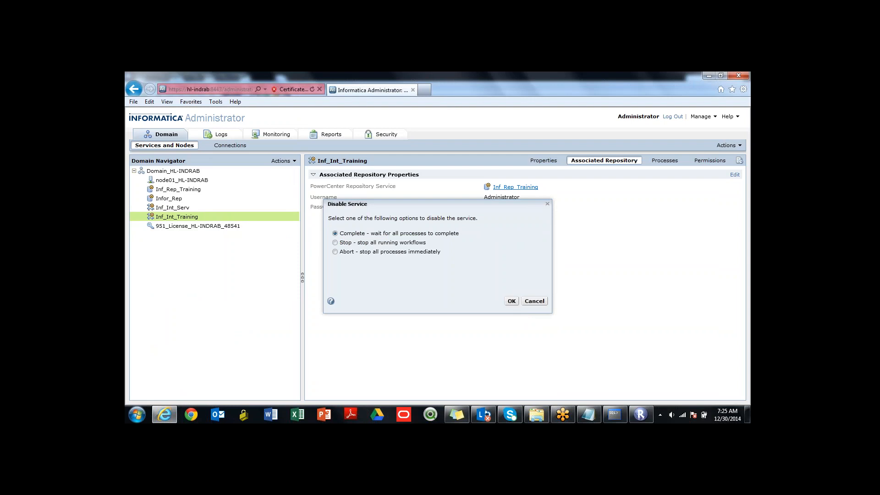
pyautogui.click(511, 301)
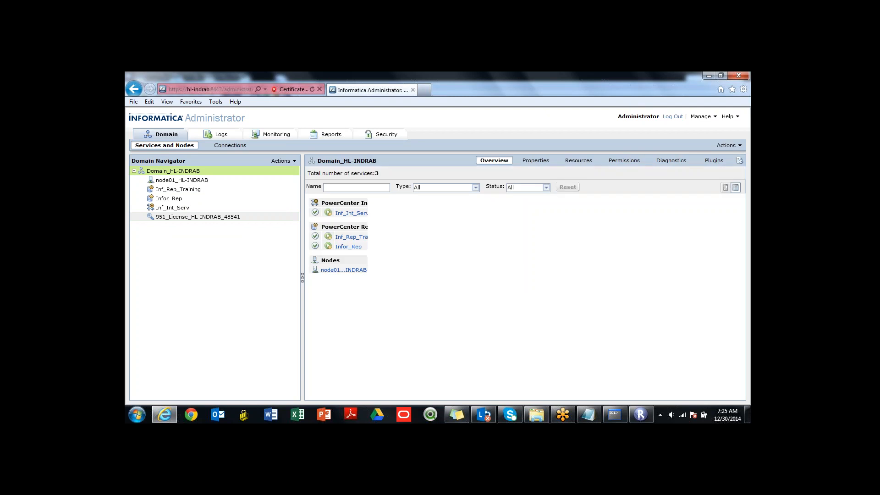
# - Delete the Inf_Rep_Training repository service from the domain, disabling it with the Complete option
pyautogui.click(178, 189)
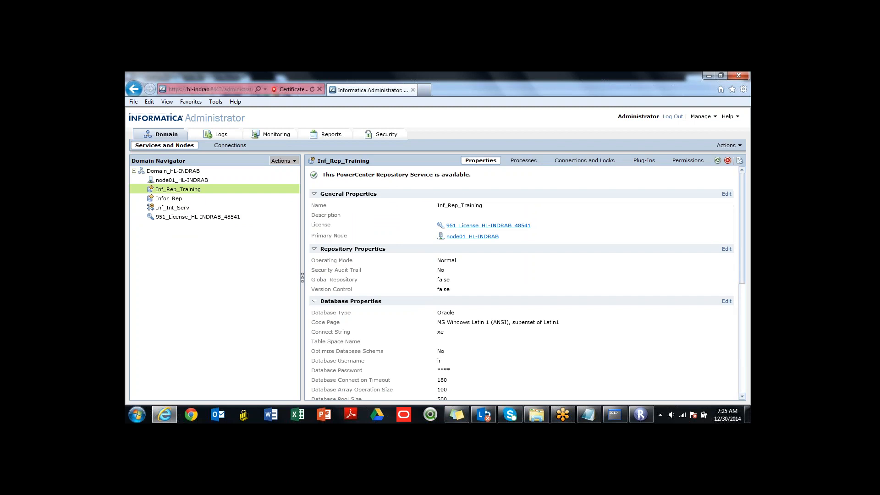
pyautogui.click(282, 161)
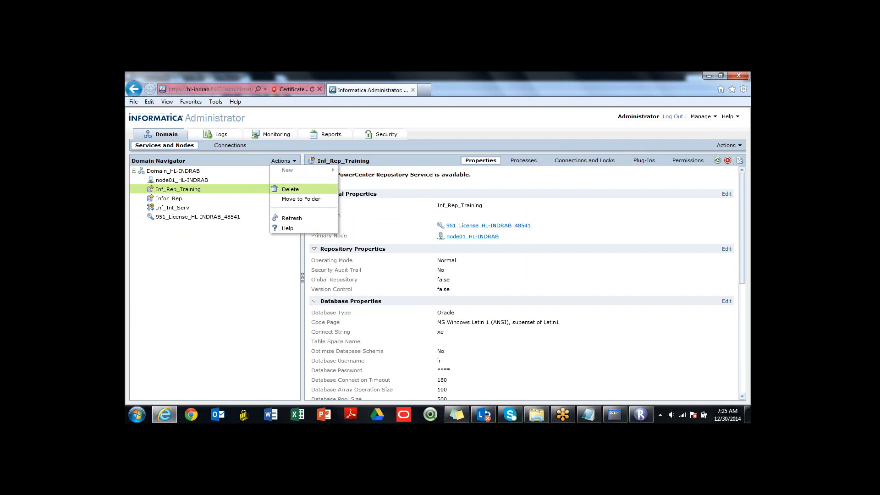
pyautogui.click(290, 189)
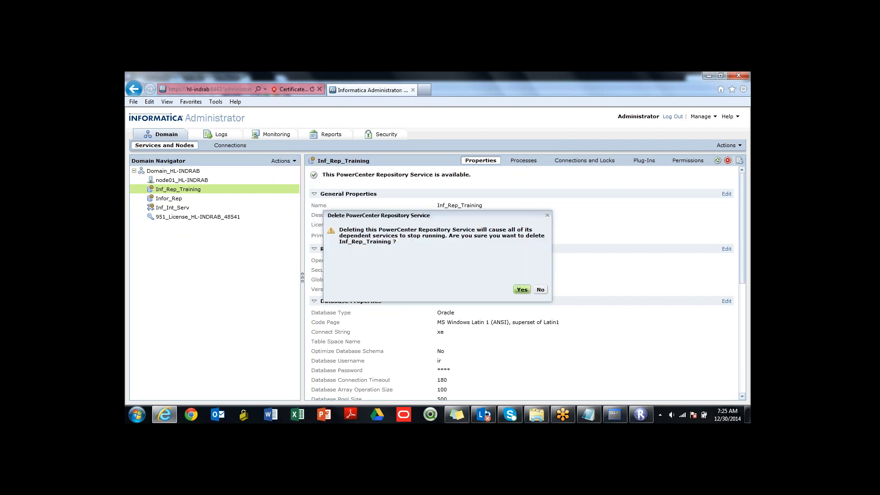
pyautogui.click(522, 289)
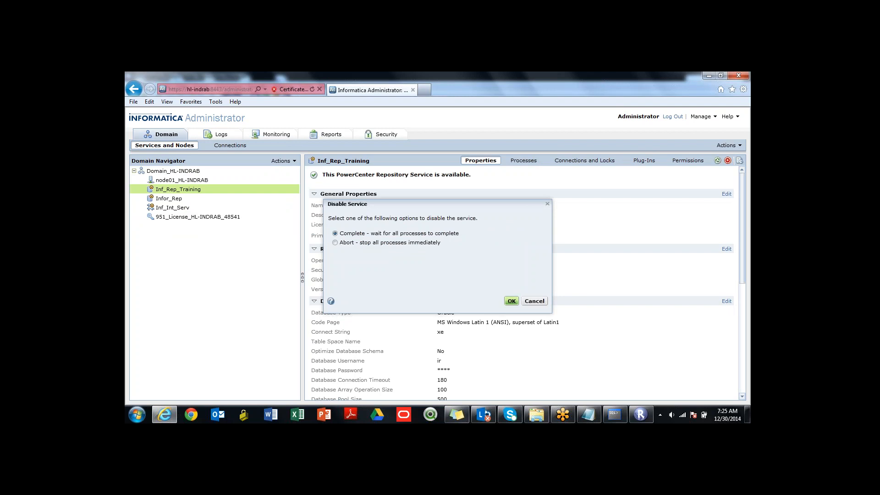
pyautogui.click(510, 300)
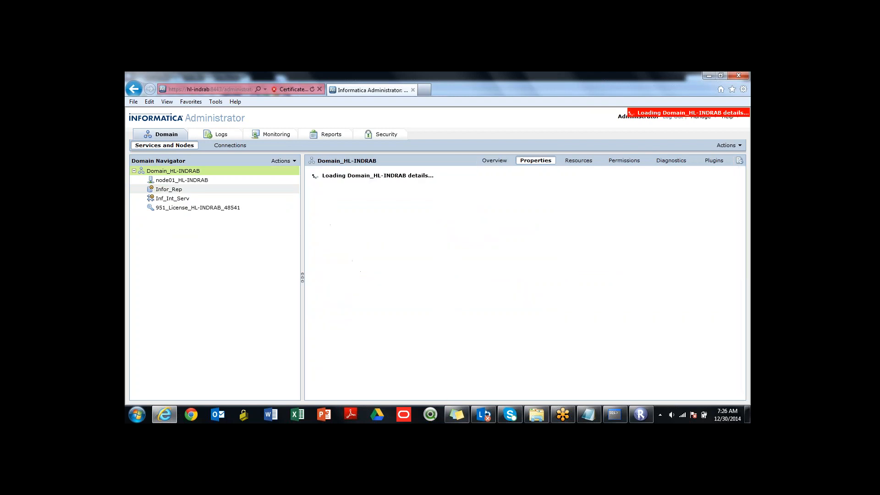
# - Switch to Repository Manager and try to connect to Inf_Rep_Training as Administrator, entering the account password
pyautogui.click(641, 415)
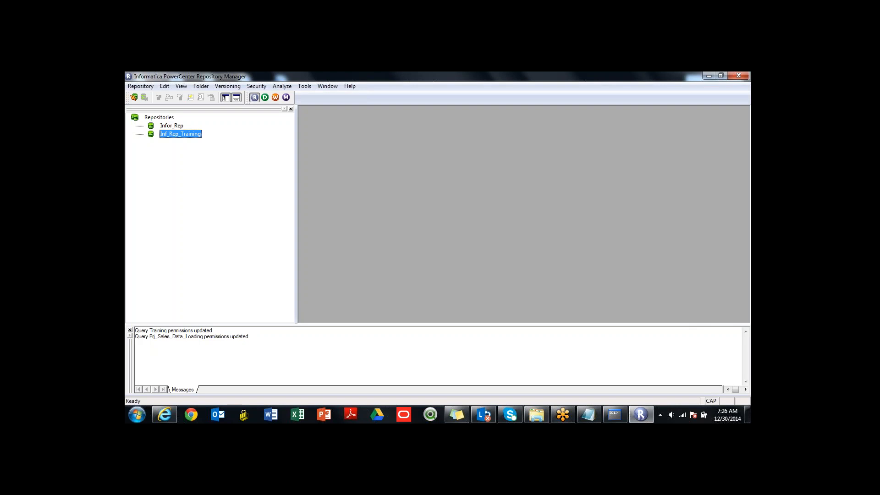
pyautogui.doubleClick(180, 134)
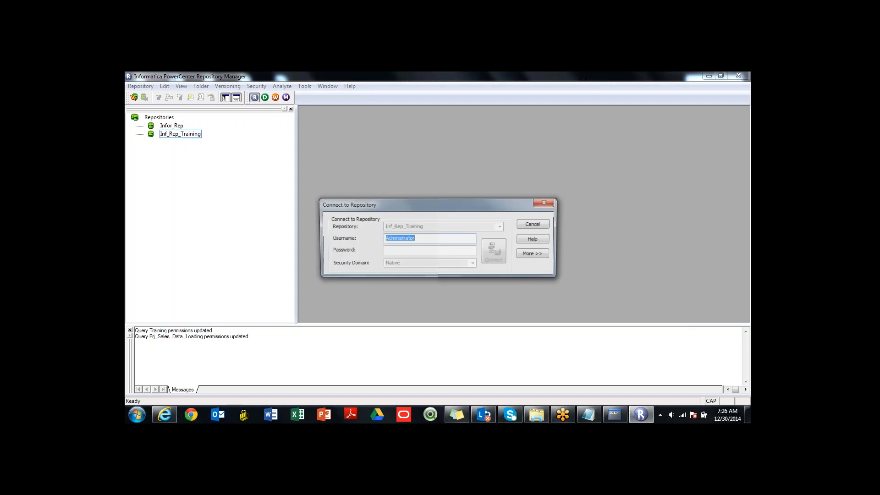
pyautogui.press('Tab')
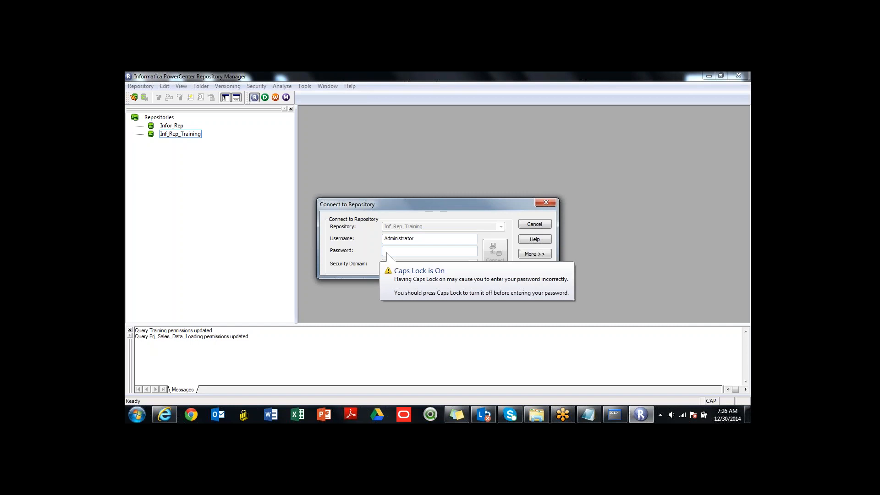
pyautogui.write('***')
pyautogui.press('Return')
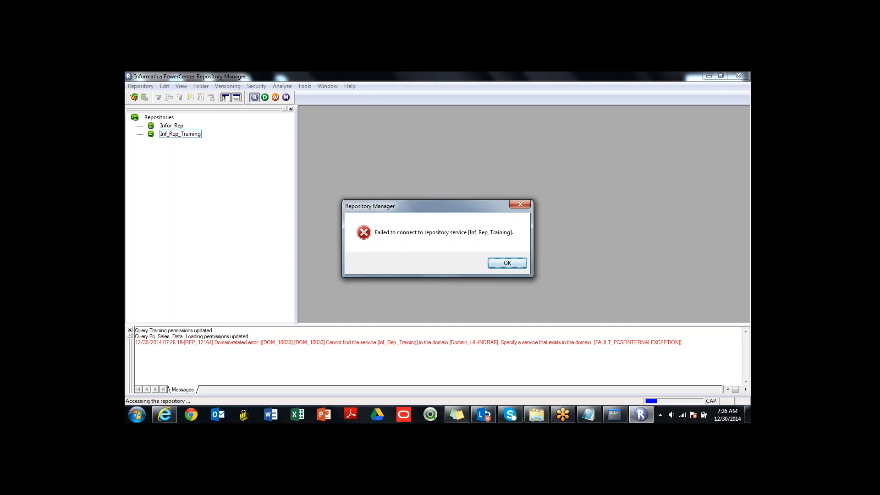
pyautogui.press('Return')
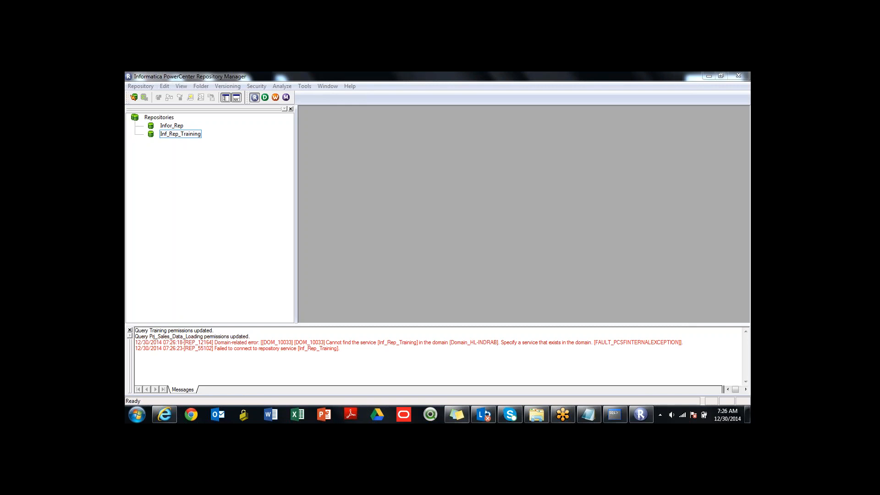
pyautogui.click(136, 354)
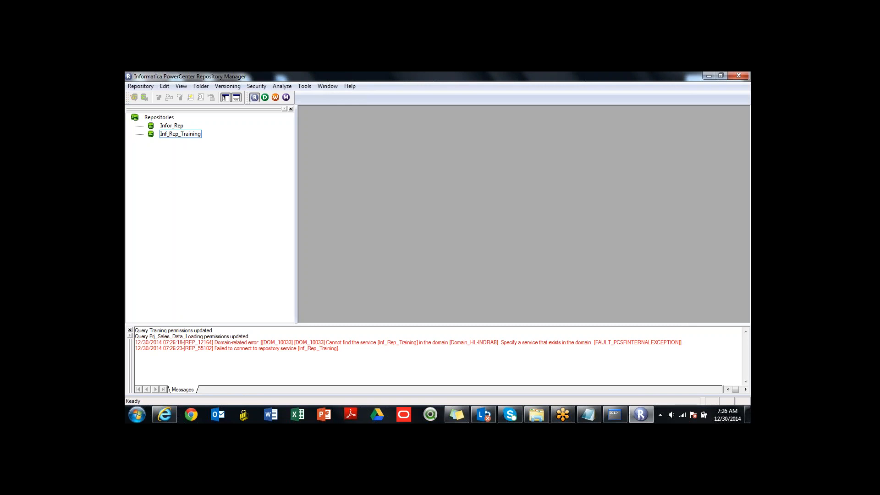
# - Delete the Inf_Rep_Training repository from Repository Manager's cache list
pyautogui.rightClick(182, 134)
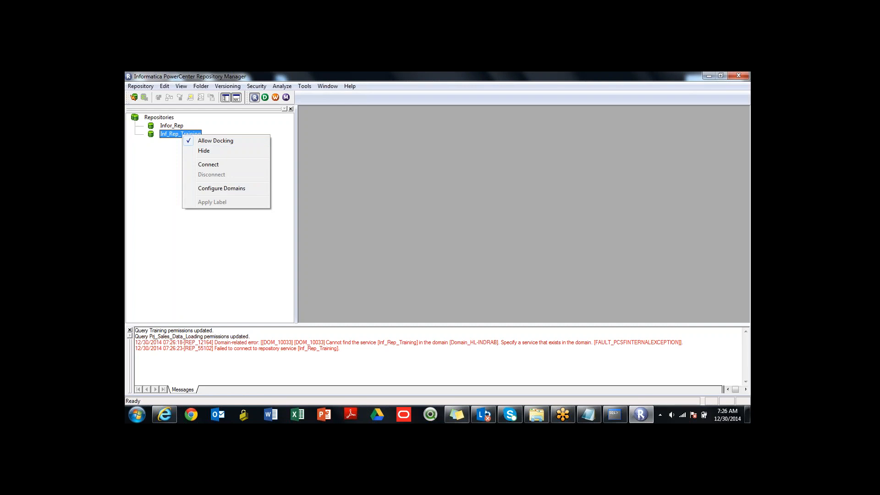
pyautogui.press('Escape')
pyautogui.press('Delete')
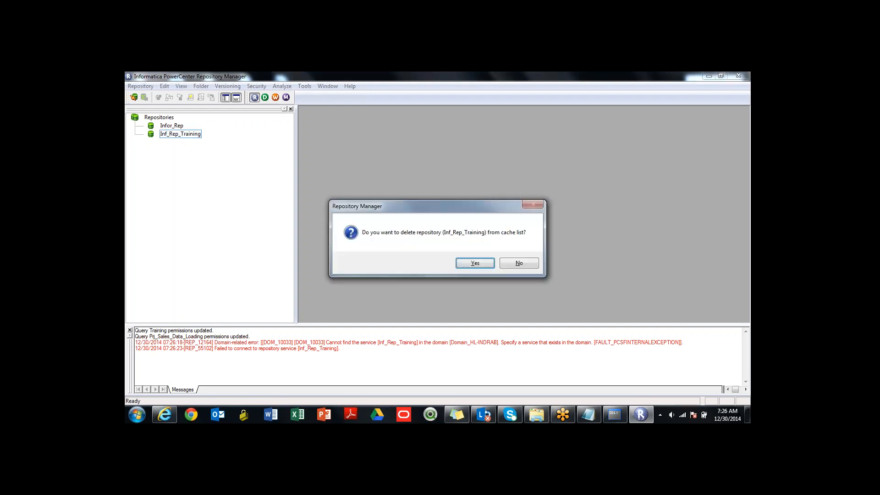
pyautogui.press('Return')
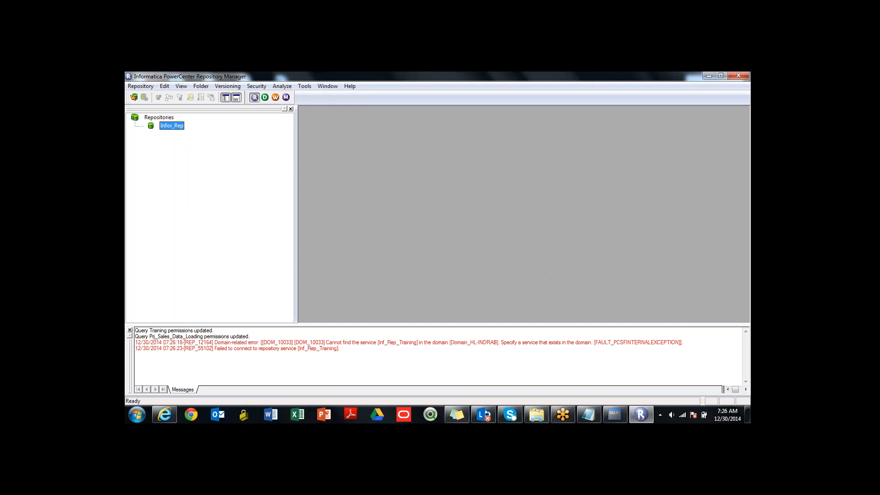
# - Connect to the Infor_Rep repository as Administrator, entering the account password
pyautogui.press('Return')
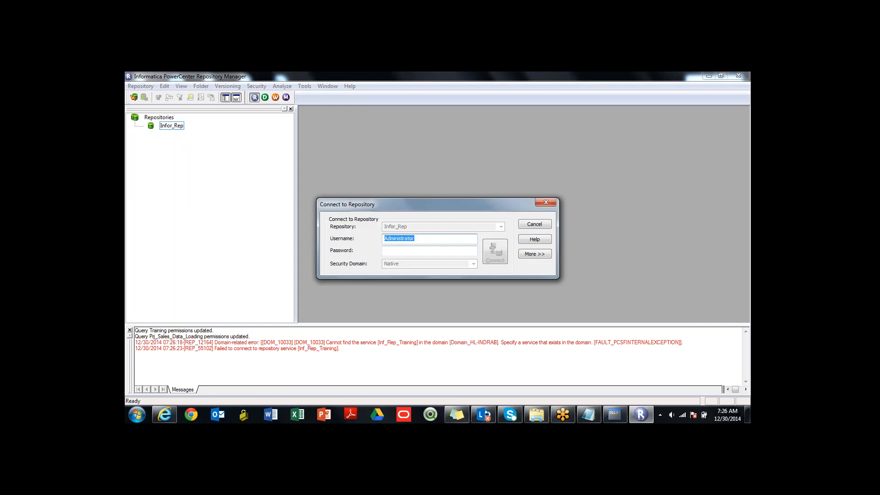
pyautogui.write('•••••')
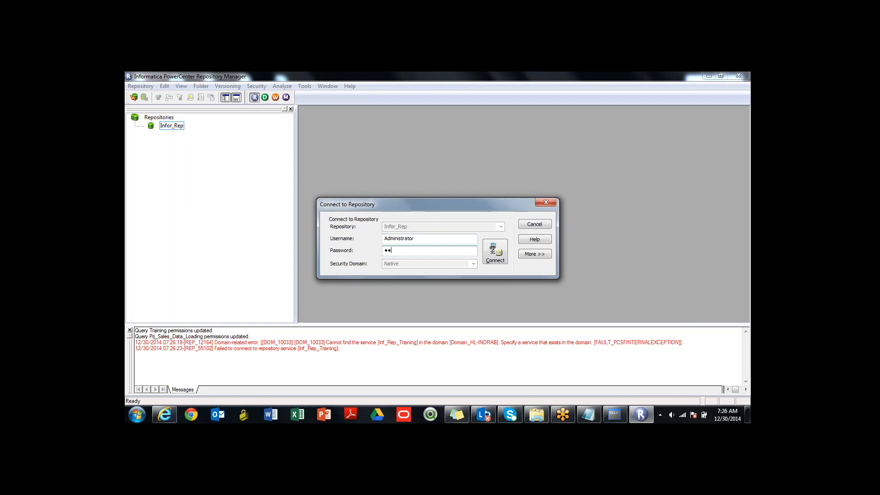
pyautogui.press('Return')
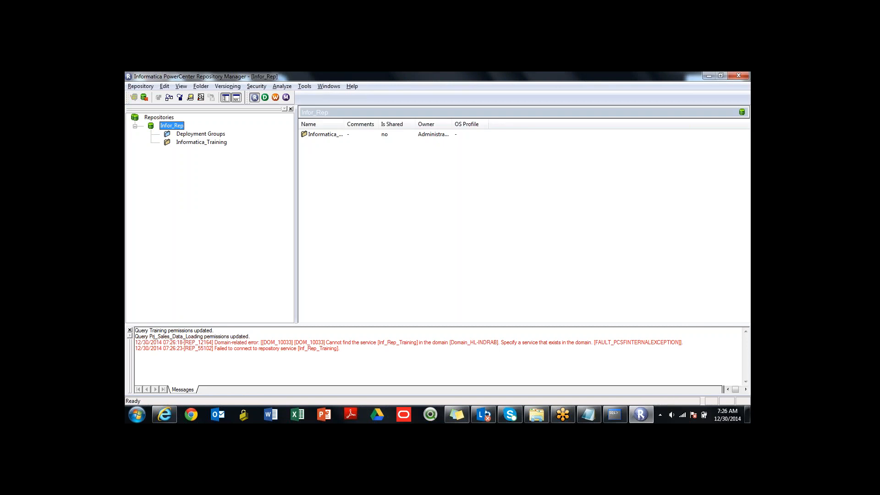
# - Examine the sources, targets, mappings and workflows in the Informatica_Training folder, and close Repository Manager
pyautogui.doubleClick(201, 142)
pyautogui.click(166, 151)
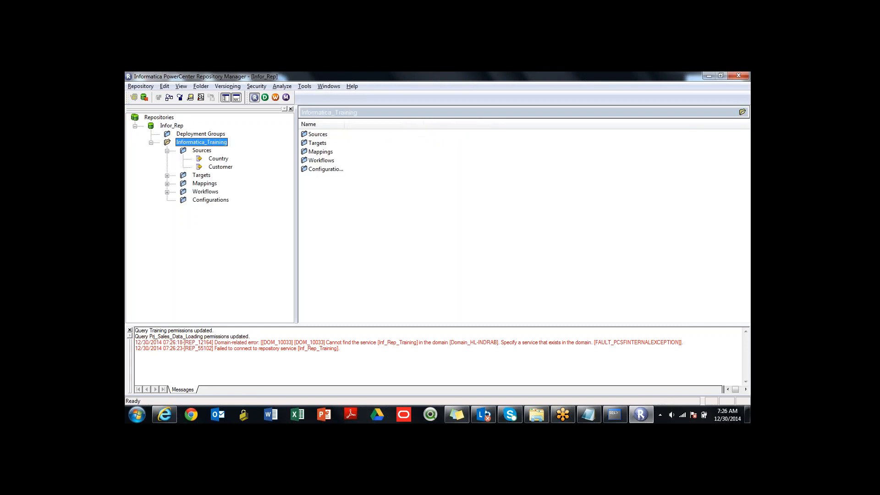
pyautogui.click(167, 175)
pyautogui.click(167, 192)
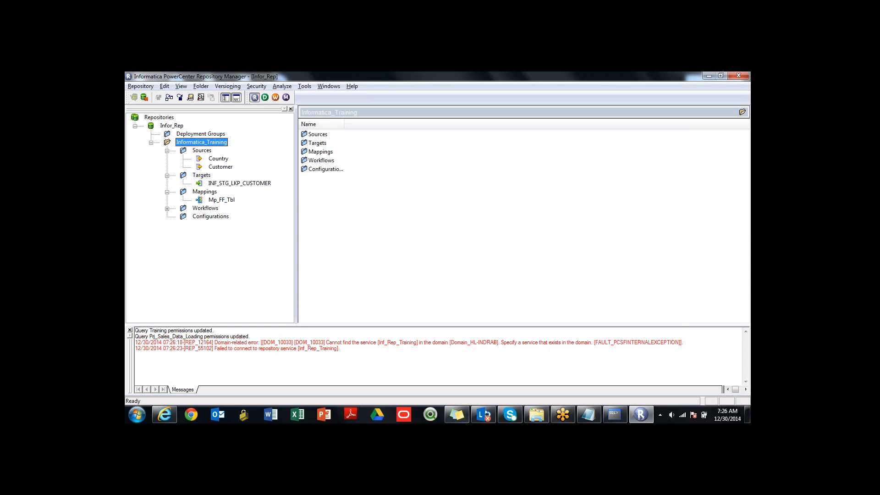
pyautogui.click(167, 208)
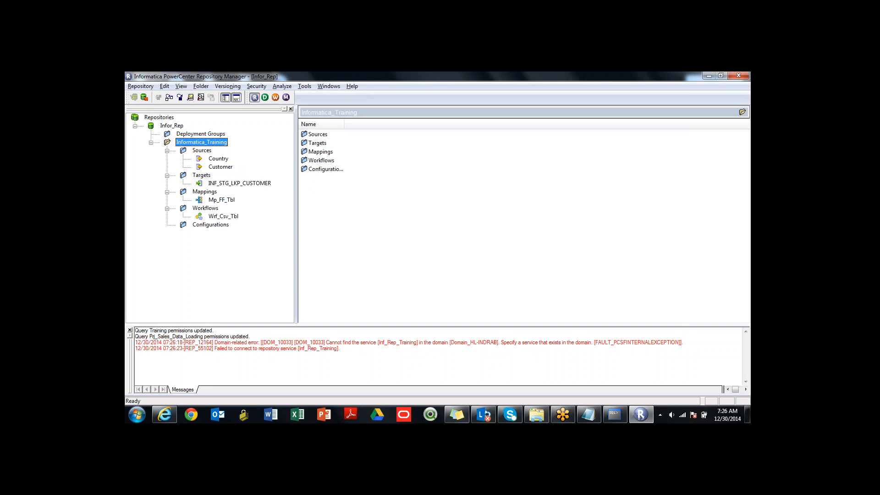
pyautogui.click(739, 75)
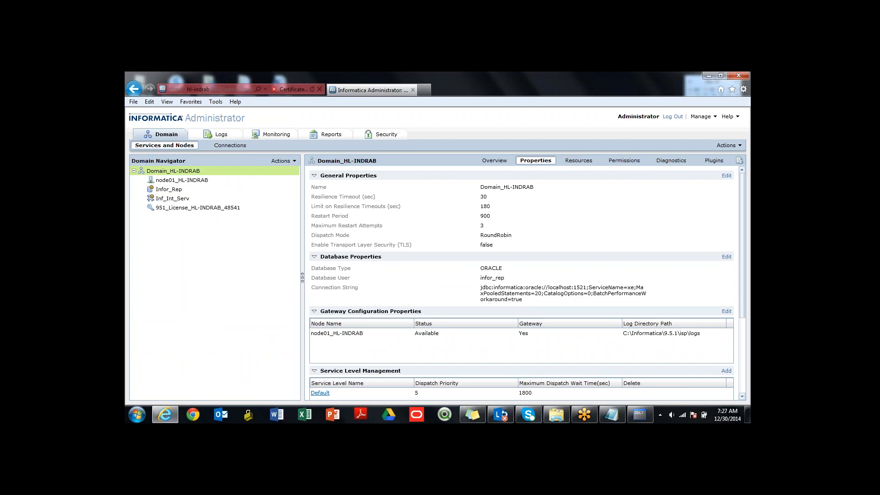
# - Switch to Run SQL Command Line and connect with "conn sys as sysdba", entering the database password
pyautogui.click(640, 414)
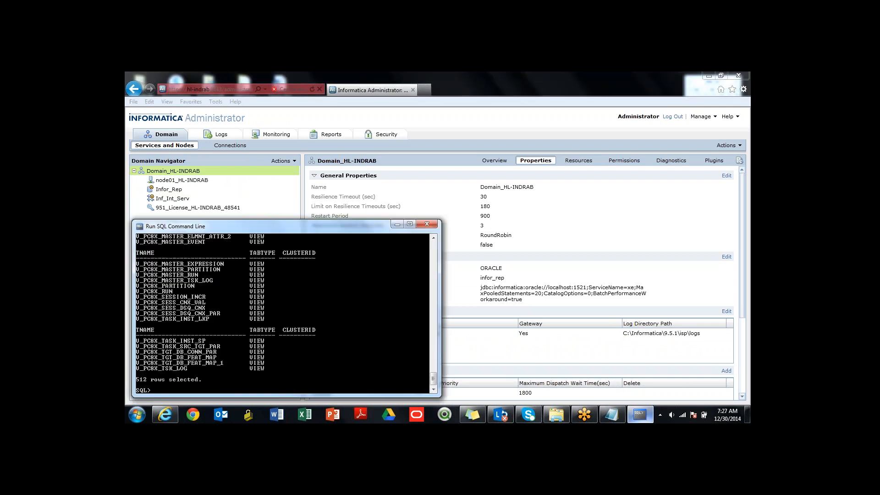
pyautogui.press('Up')
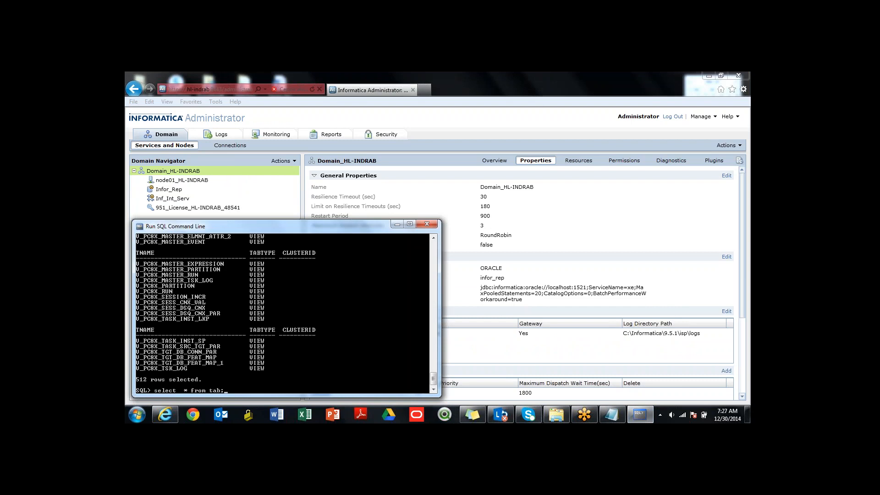
pyautogui.press('Return')
pyautogui.write('conn sys as sysdba')
pyautogui.press('Return')
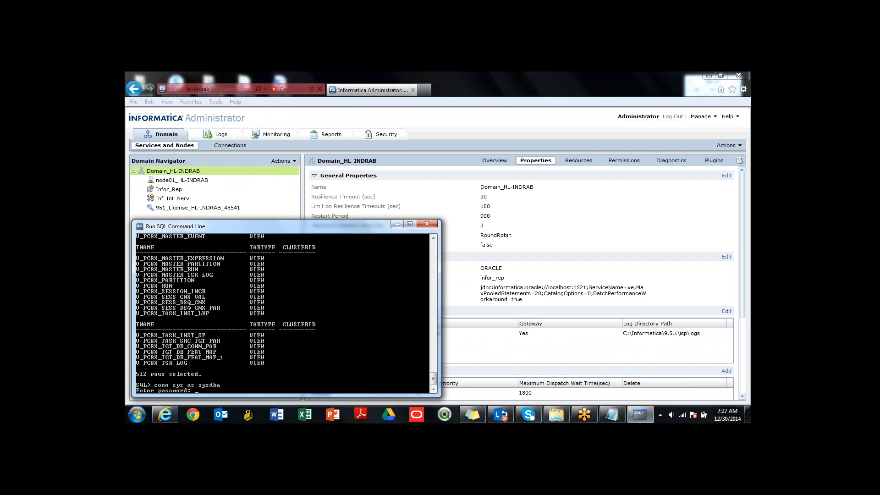
pyautogui.press('Return')
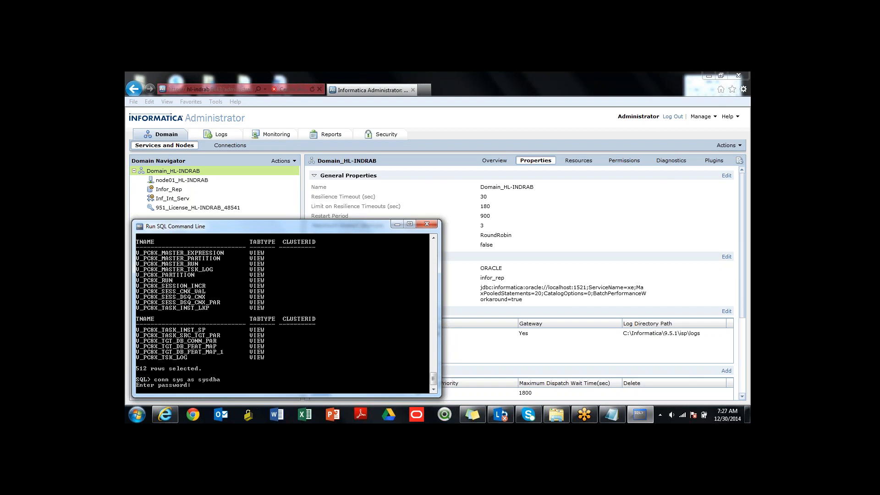
pyautogui.press('Return')
# - Drop the repository's database user with "drop user ir cascade;" and close the SQL command line
pyautogui.write('drop')
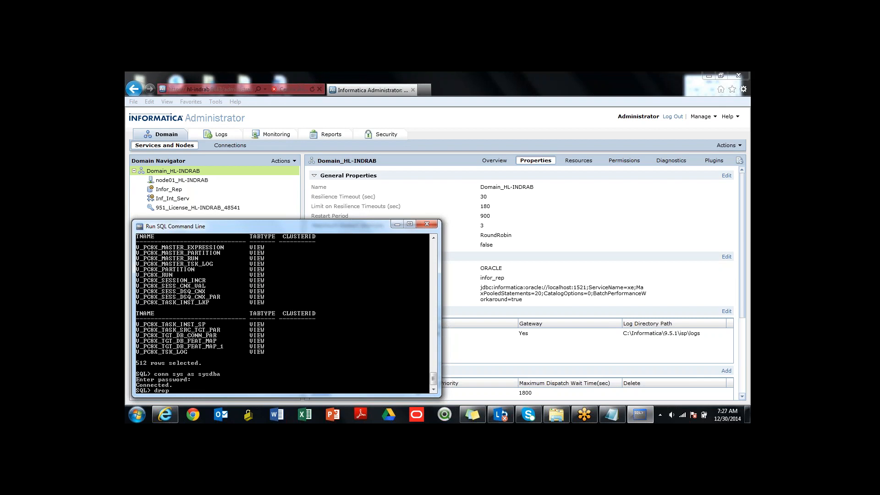
pyautogui.write(' user ir cascade;')
pyautogui.press('Return')
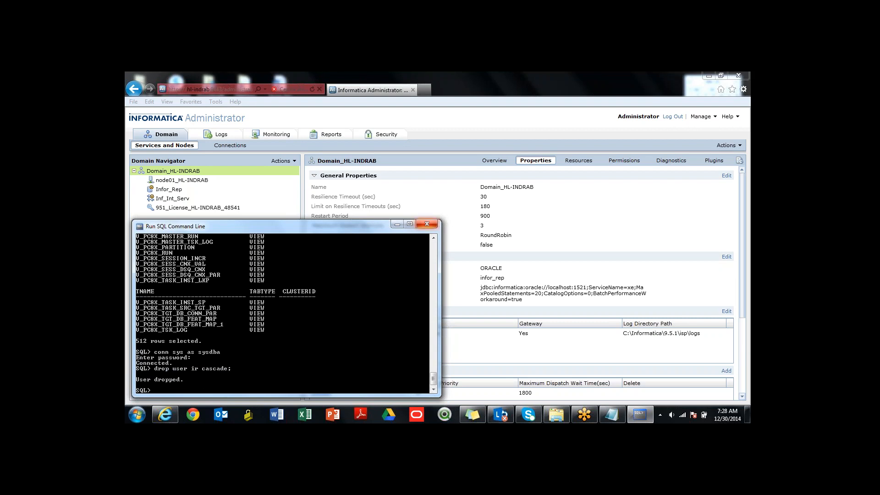
pyautogui.click(427, 224)
# - Log out of Informatica Administrator and close the browser
pyautogui.click(673, 117)
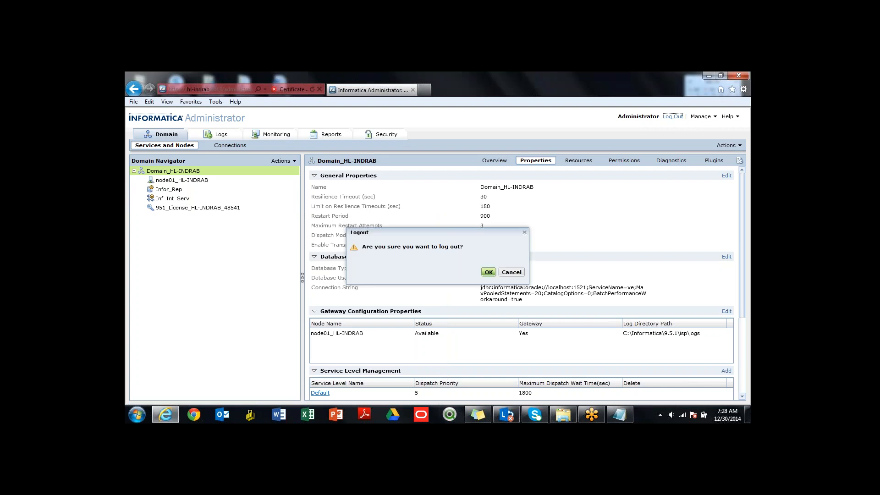
pyautogui.click(489, 271)
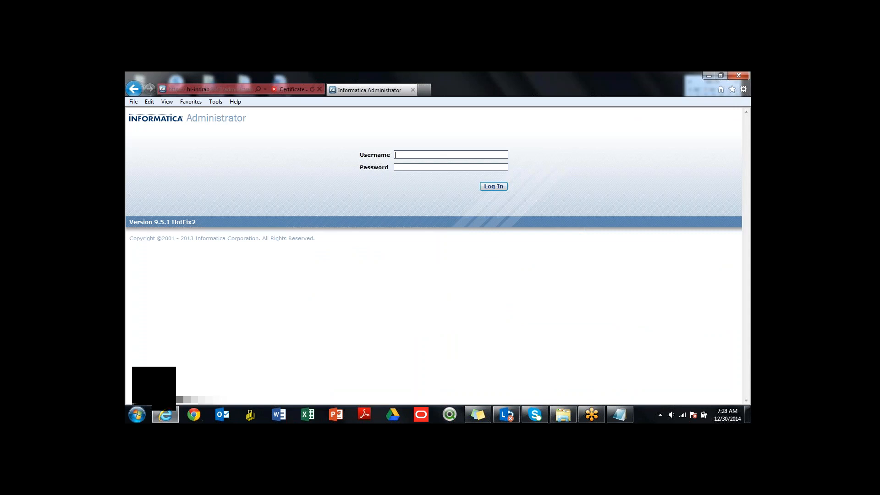
pyautogui.click(738, 76)
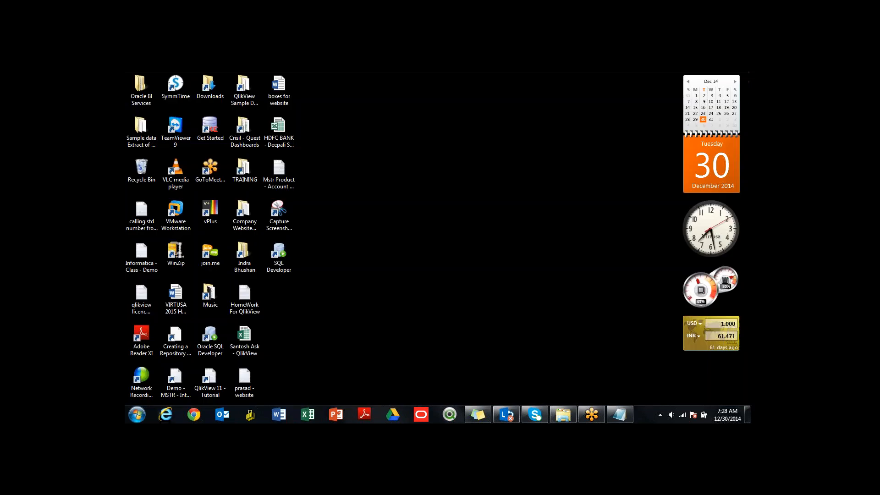